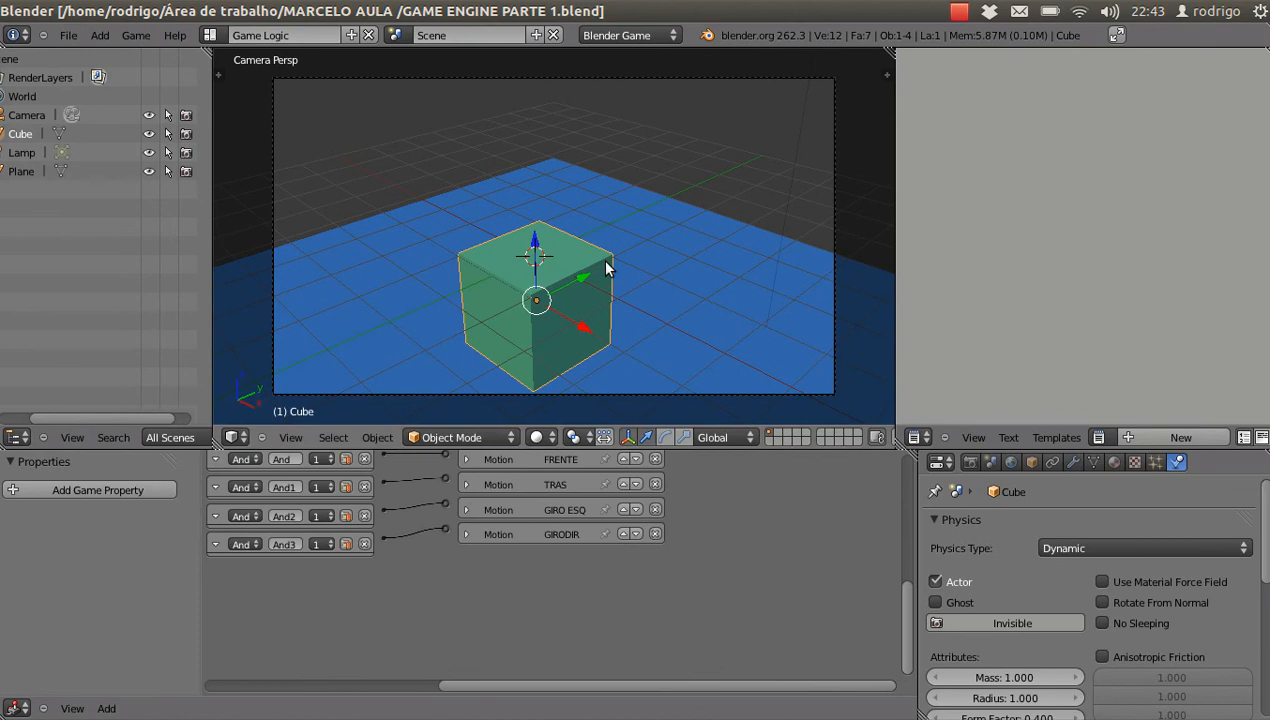
- Run the game and test the cube's forward, backward, left-turn and right-turn movement, ending the playtest when done
{"action": "scroll", "coordinate": [449, 546], "scroll_direction": "down", "scroll_amount": 5}
{"action": "middle_click_drag", "start_coordinate": [421, 531], "coordinate": [633, 590]}
{"action": "scroll", "coordinate": [510, 595], "scroll_direction": "up", "scroll_amount": 1}
{"action": "middle_click_drag", "start_coordinate": [419, 550], "coordinate": [461, 546]}
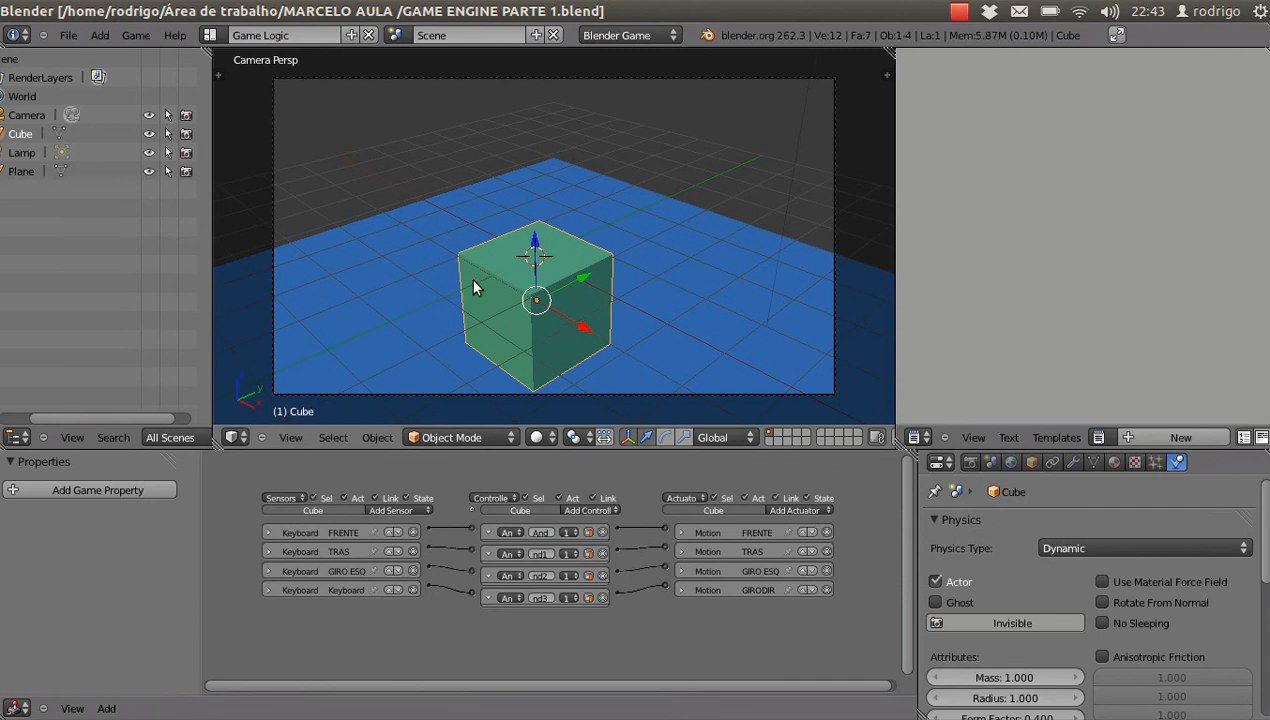
{"action": "key", "text": "p"}
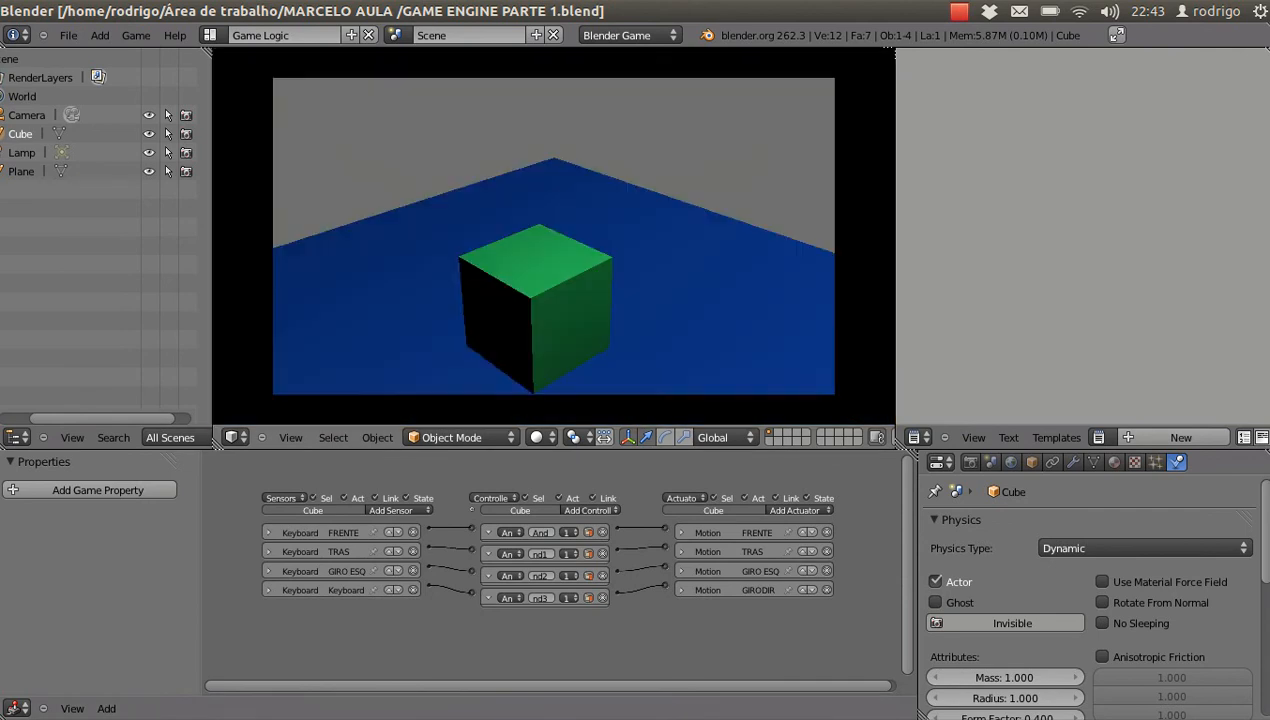
{"action": "key", "text": "Up"}
{"action": "key", "text": "Down"}
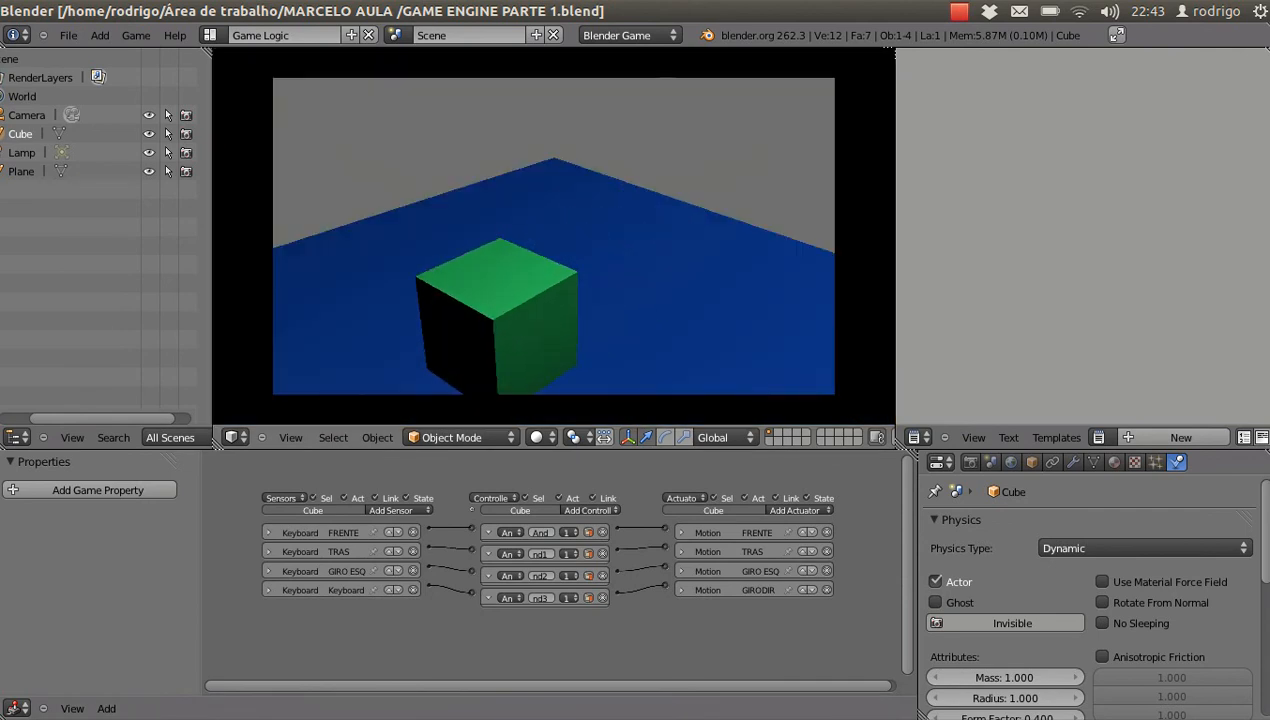
{"action": "key", "text": "Left"}
{"action": "key", "text": "Up"}
{"action": "key", "text": "Up"}
{"action": "key", "text": "Right"}
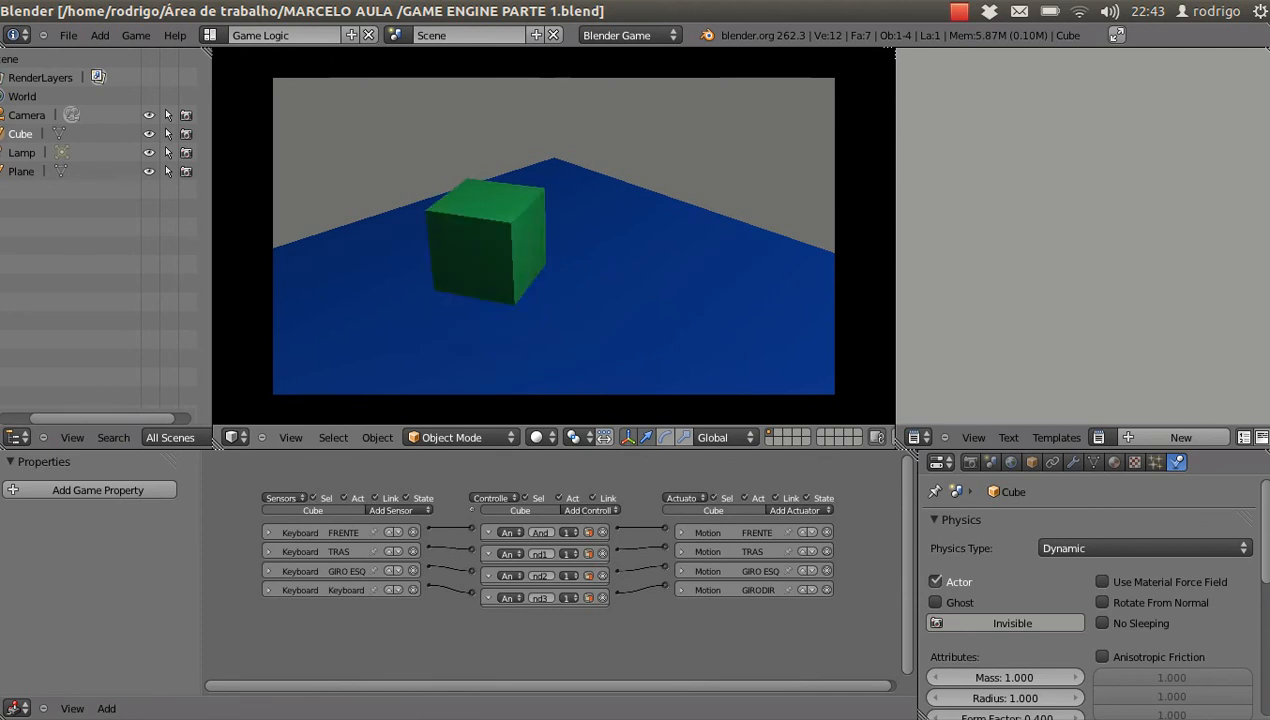
{"action": "key", "text": "Up"}
{"action": "key", "text": "Down"}
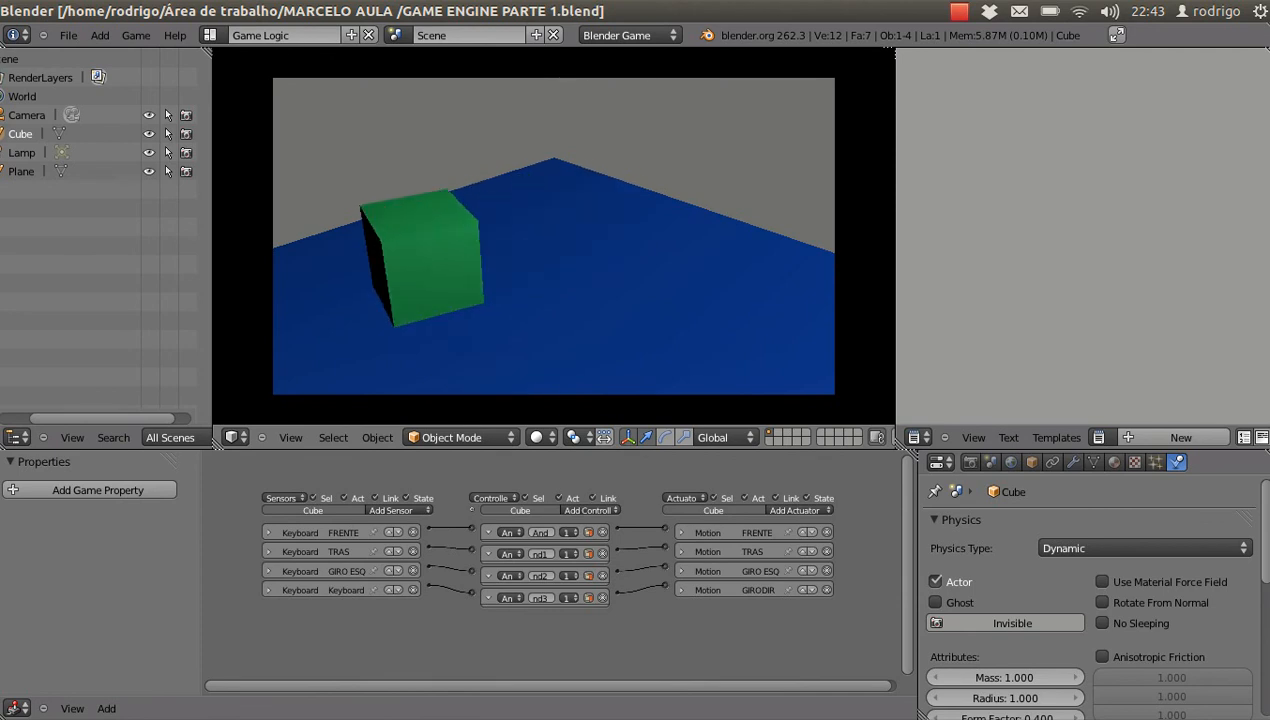
{"action": "key", "text": "Up"}
{"action": "key", "text": "Right"}
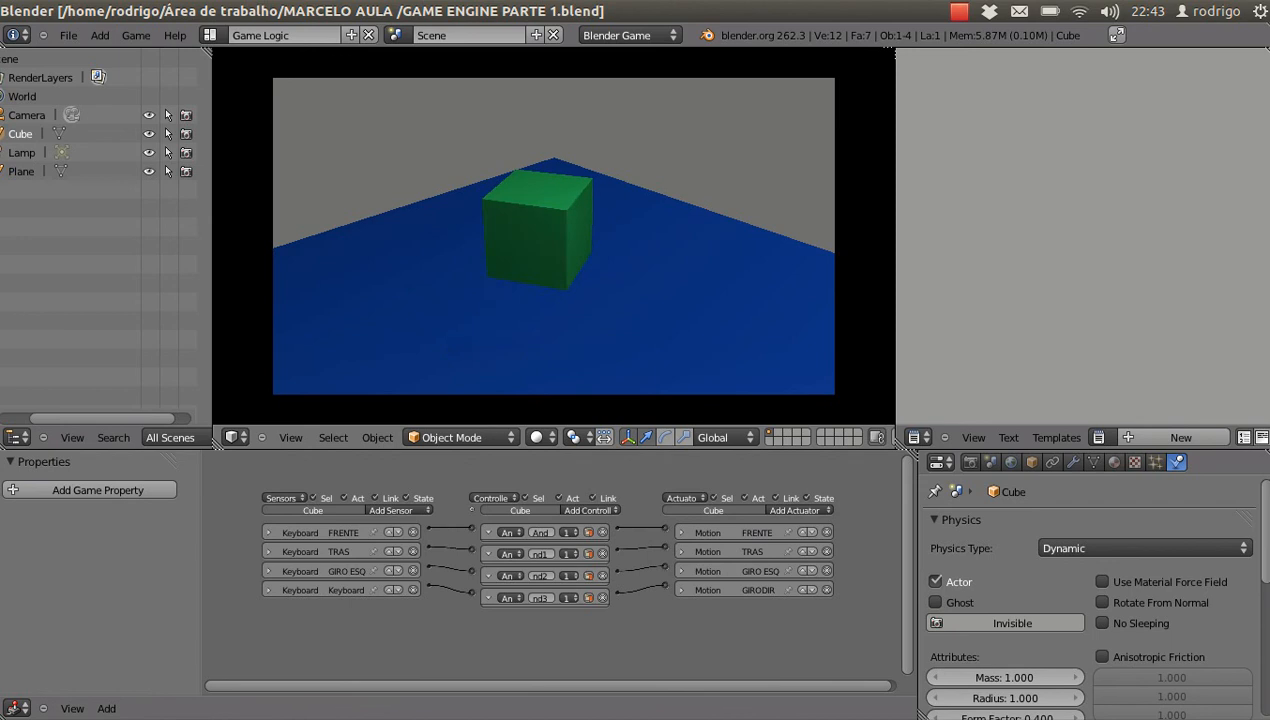
{"action": "key", "text": "Right"}
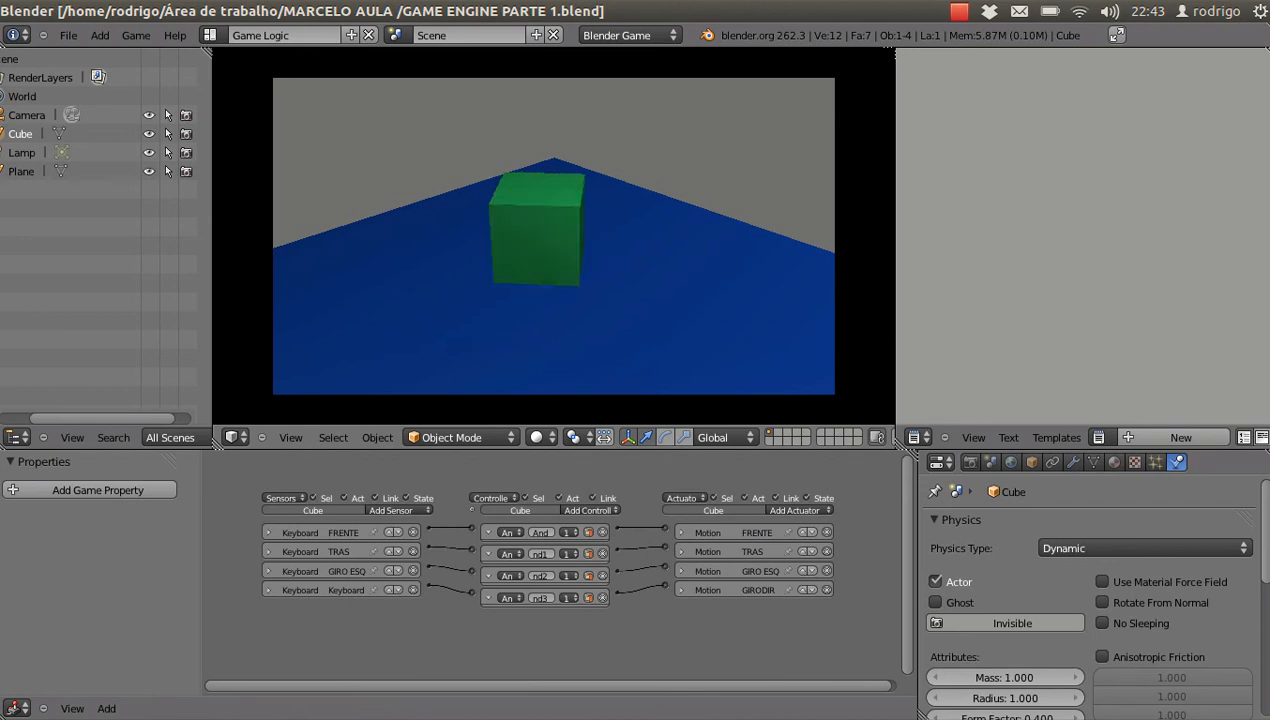
{"action": "key", "text": "Right"}
{"action": "key", "text": "Up"}
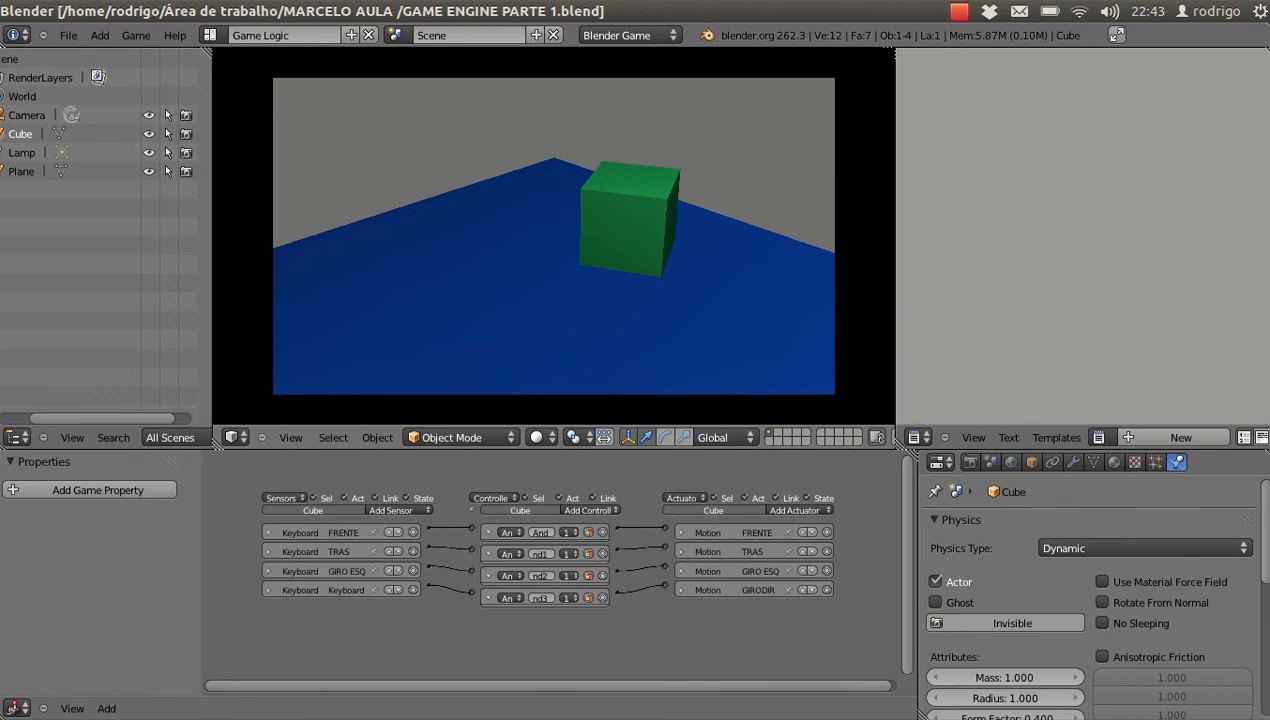
{"action": "key", "text": "Escape"}
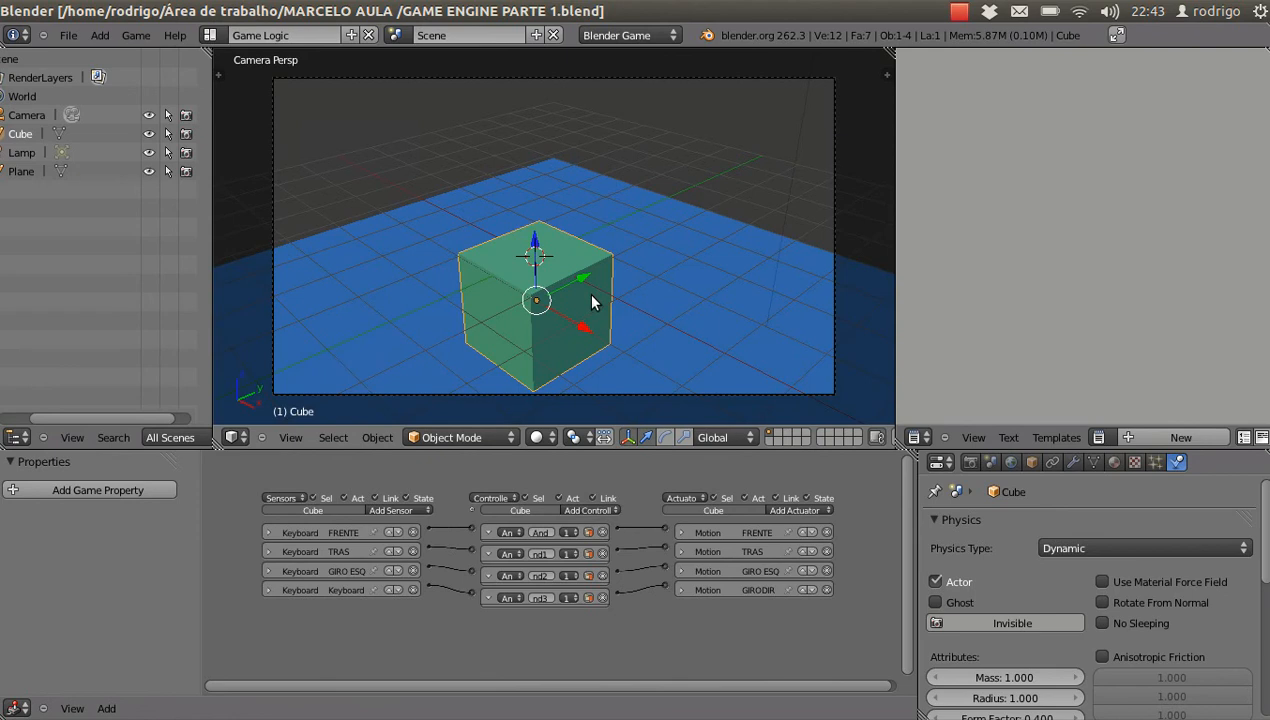
- Maximize the logic editor and show the state panel for the cube's controllers
{"action": "scroll", "coordinate": [498, 497], "scroll_direction": "up", "scroll_amount": 3}
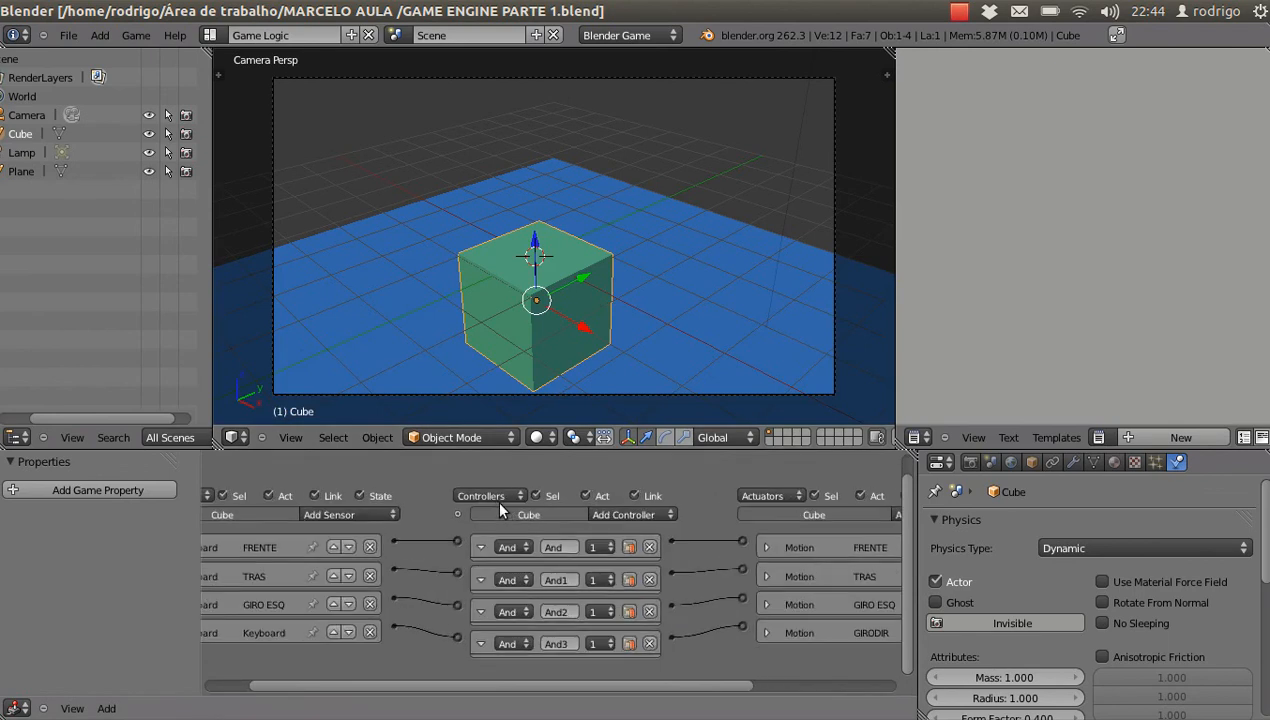
{"action": "key", "text": "ctrl+Up"}
{"action": "key", "text": "Home"}
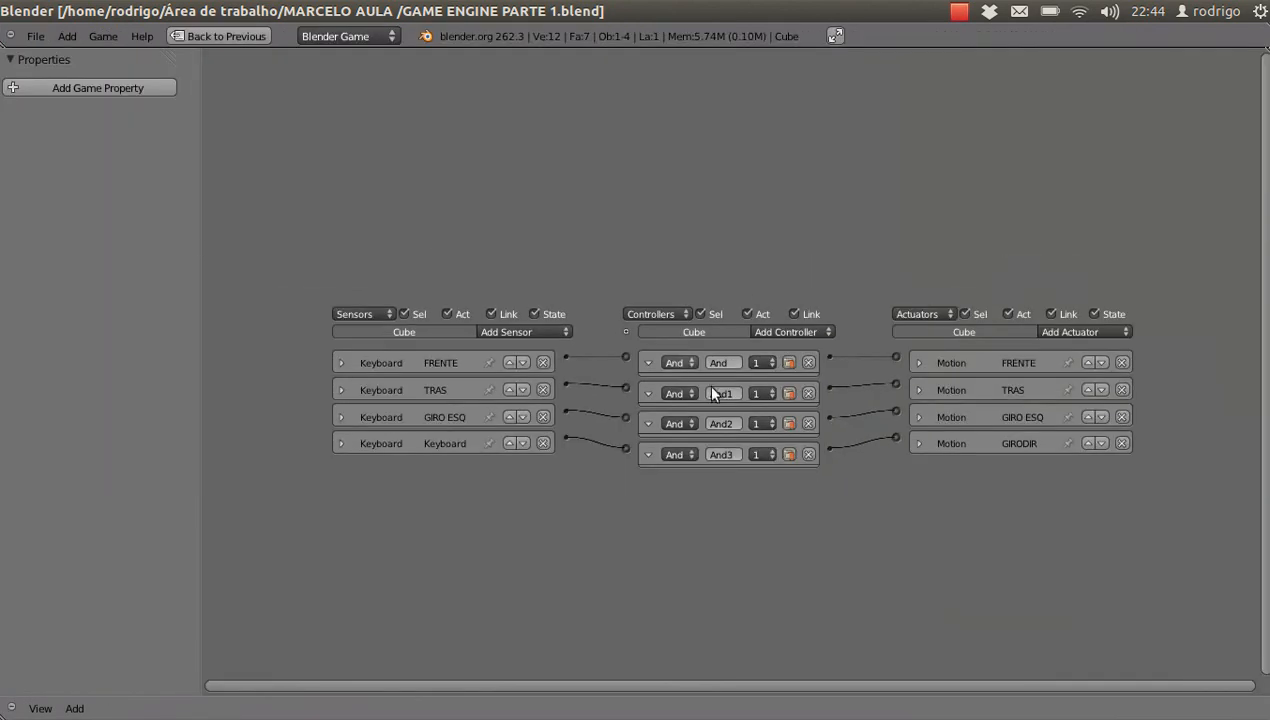
{"action": "scroll", "coordinate": [640, 305], "scroll_direction": "up", "scroll_amount": 2}
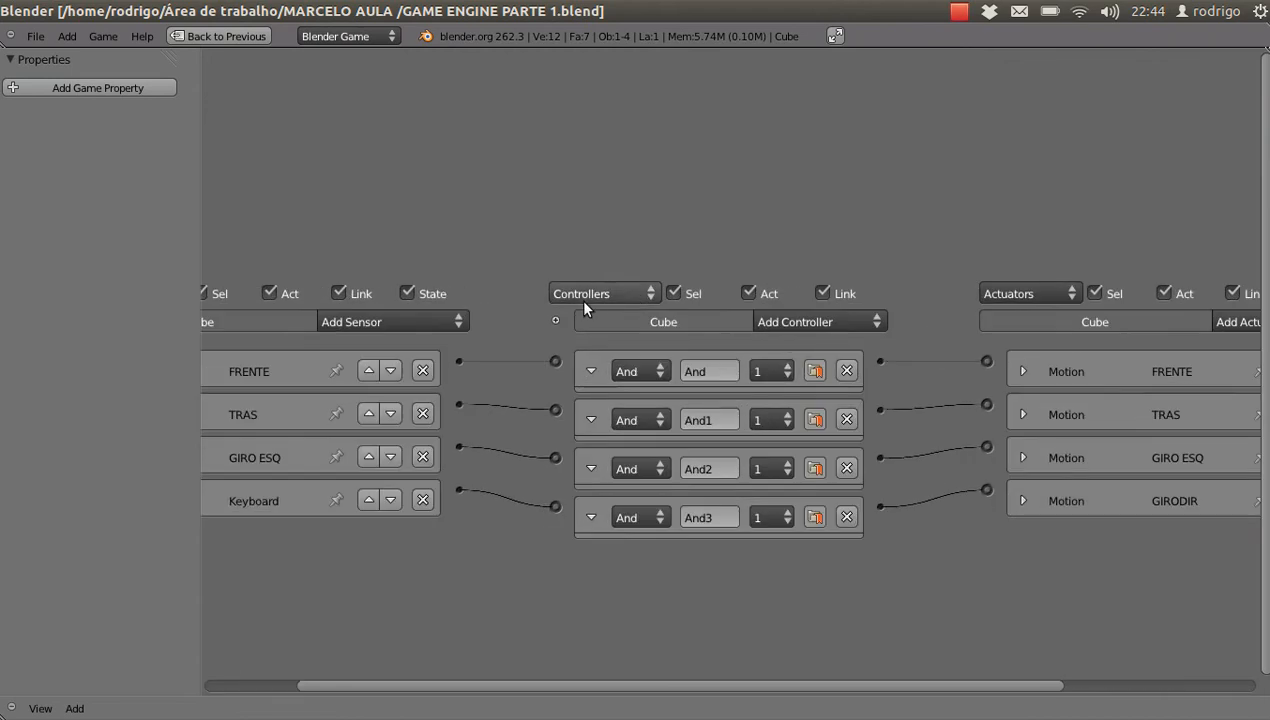
{"action": "scroll", "coordinate": [554, 320], "scroll_direction": "up", "scroll_amount": 1}
{"action": "middle_click_drag", "start_coordinate": [554, 323], "coordinate": [706, 358]}
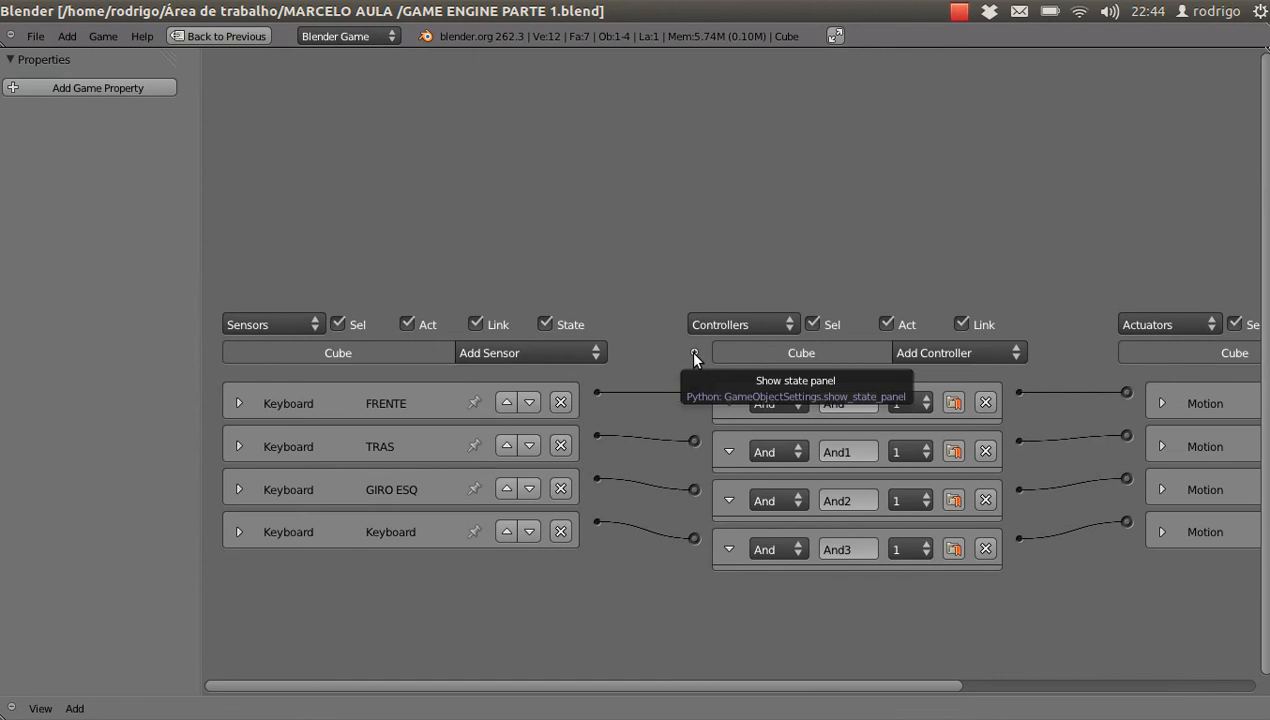
{"action": "left_click", "coordinate": [695, 353]}
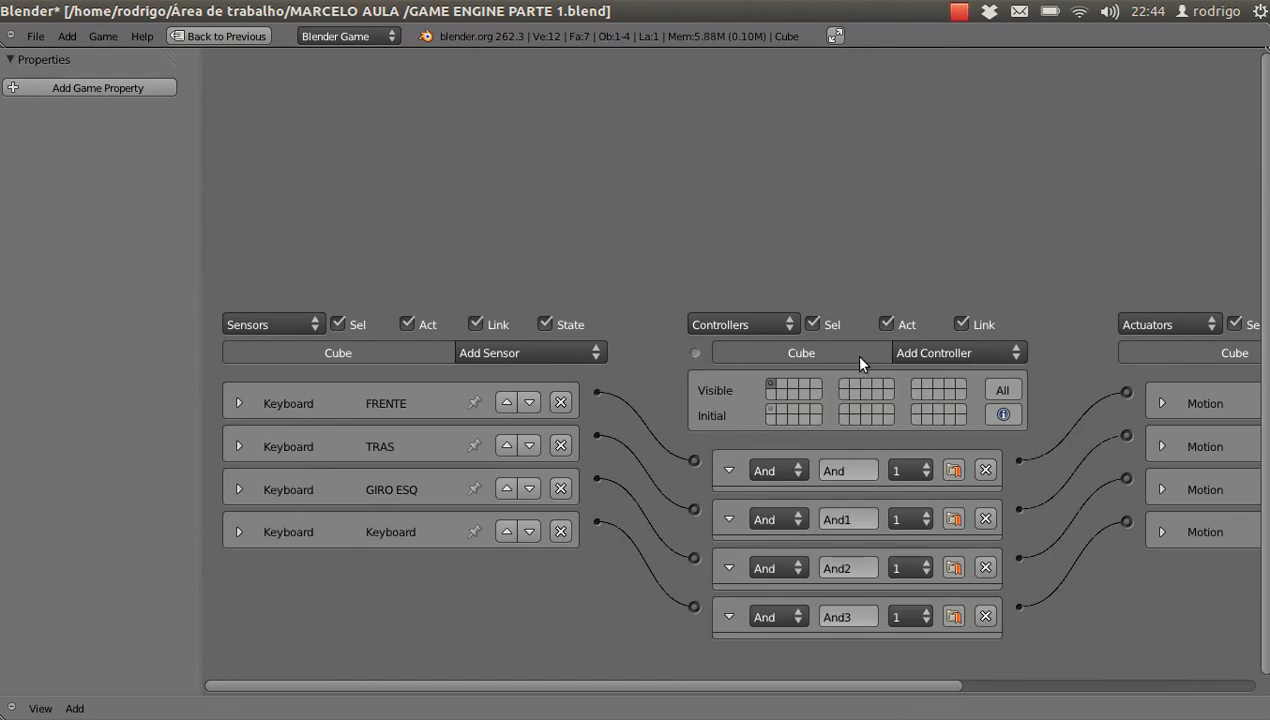
- Examine the cube's logic bricks by switching the visible state between the first and second states, ending on the first
{"action": "middle_click_drag", "start_coordinate": [932, 419], "coordinate": [729, 328]}
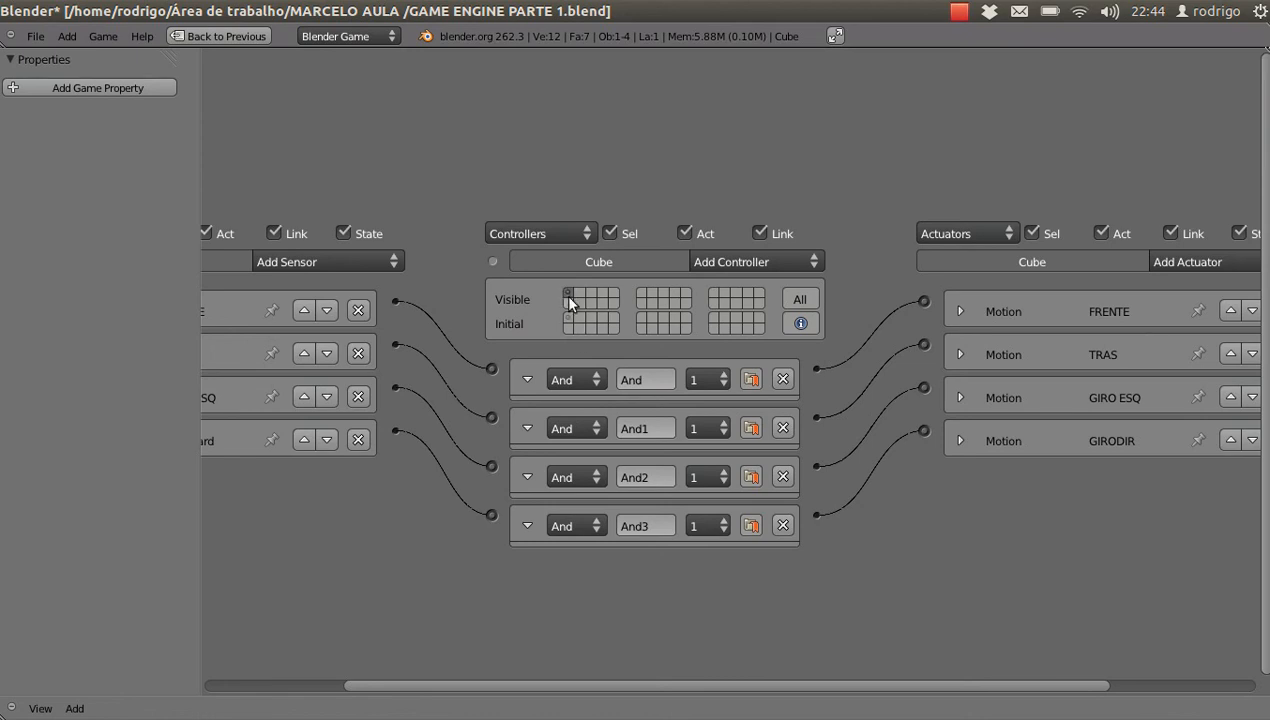
{"action": "scroll", "coordinate": [570, 296], "scroll_direction": "down", "scroll_amount": 5}
{"action": "scroll", "coordinate": [570, 296], "scroll_direction": "up", "scroll_amount": 5}
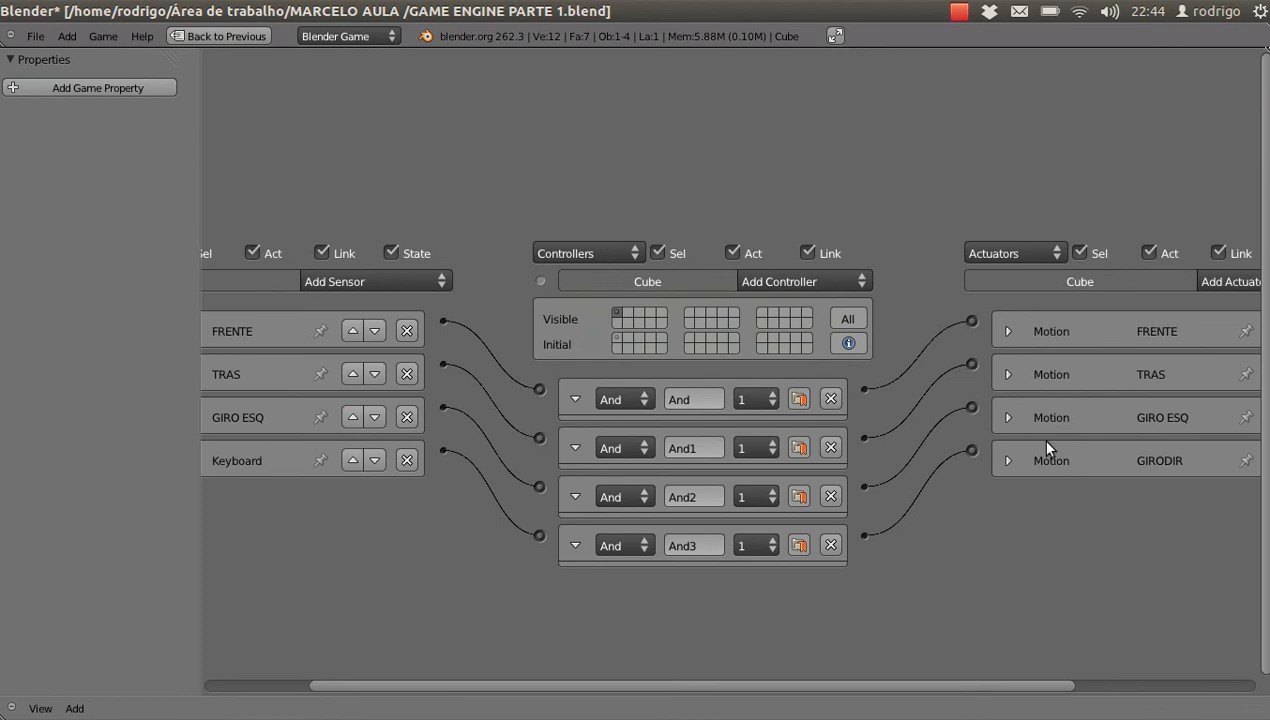
{"action": "left_click", "coordinate": [630, 314]}
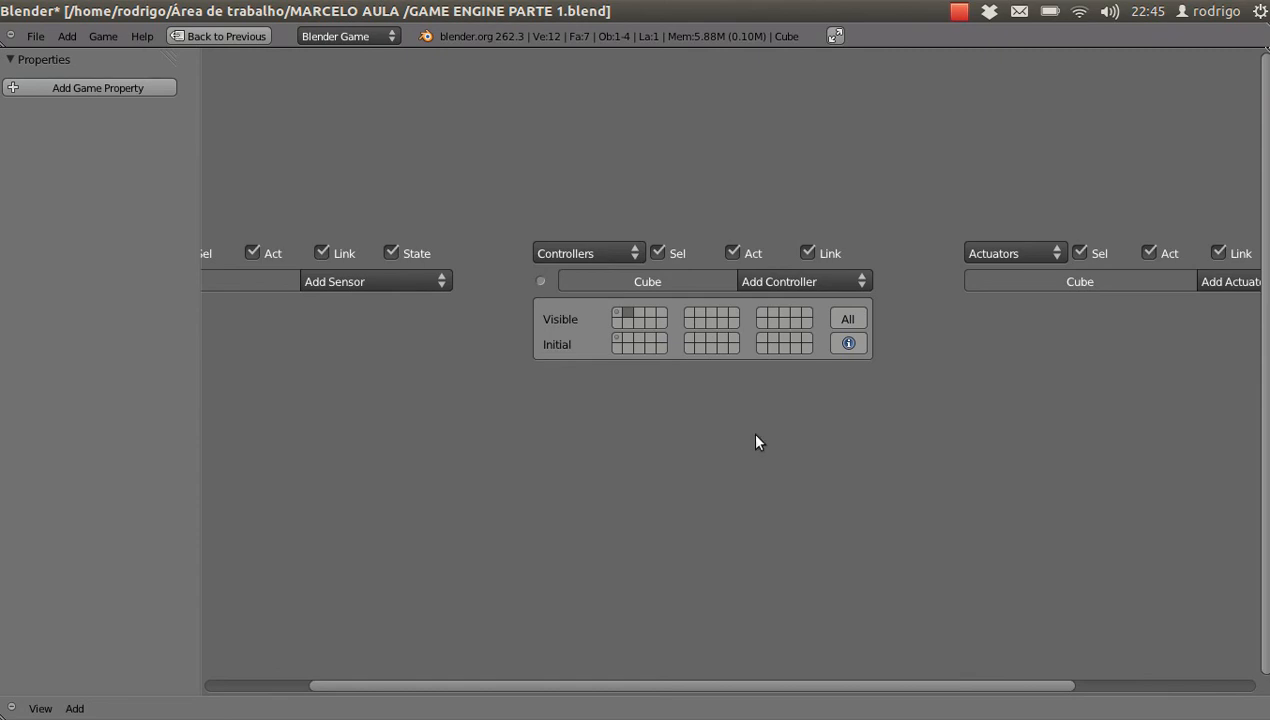
{"action": "left_click", "coordinate": [620, 316]}
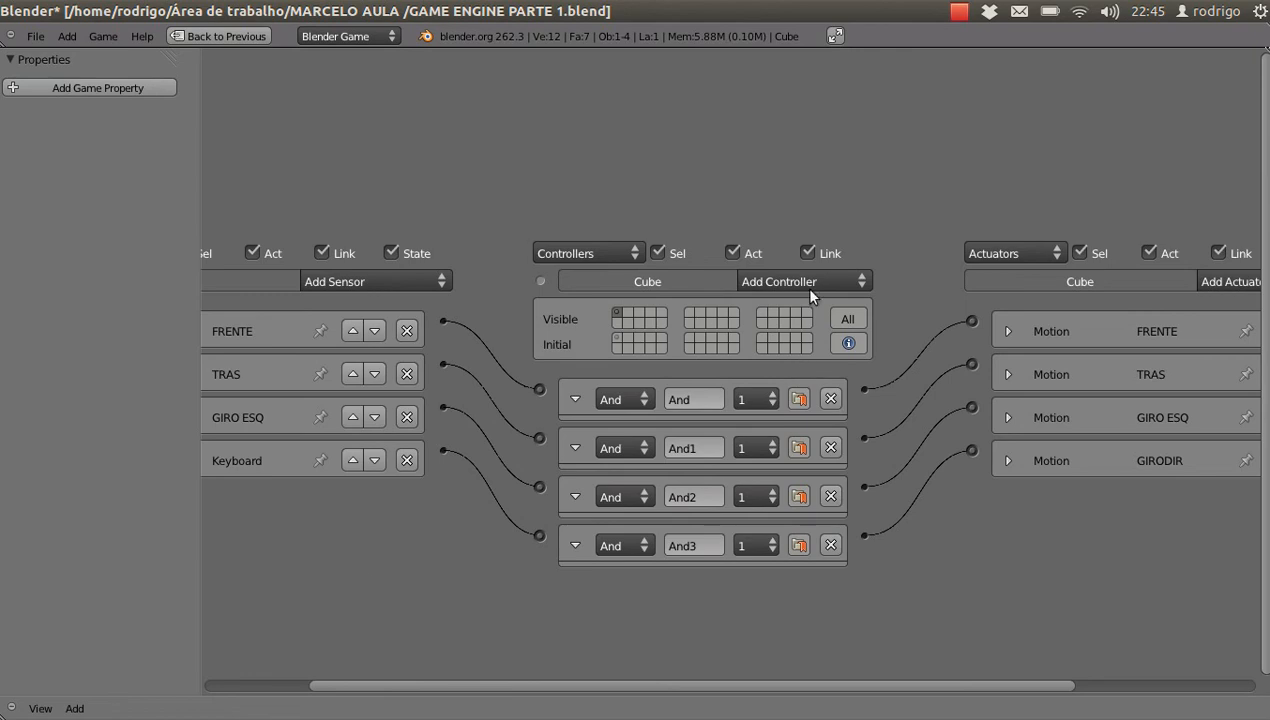
{"action": "left_click", "coordinate": [628, 313]}
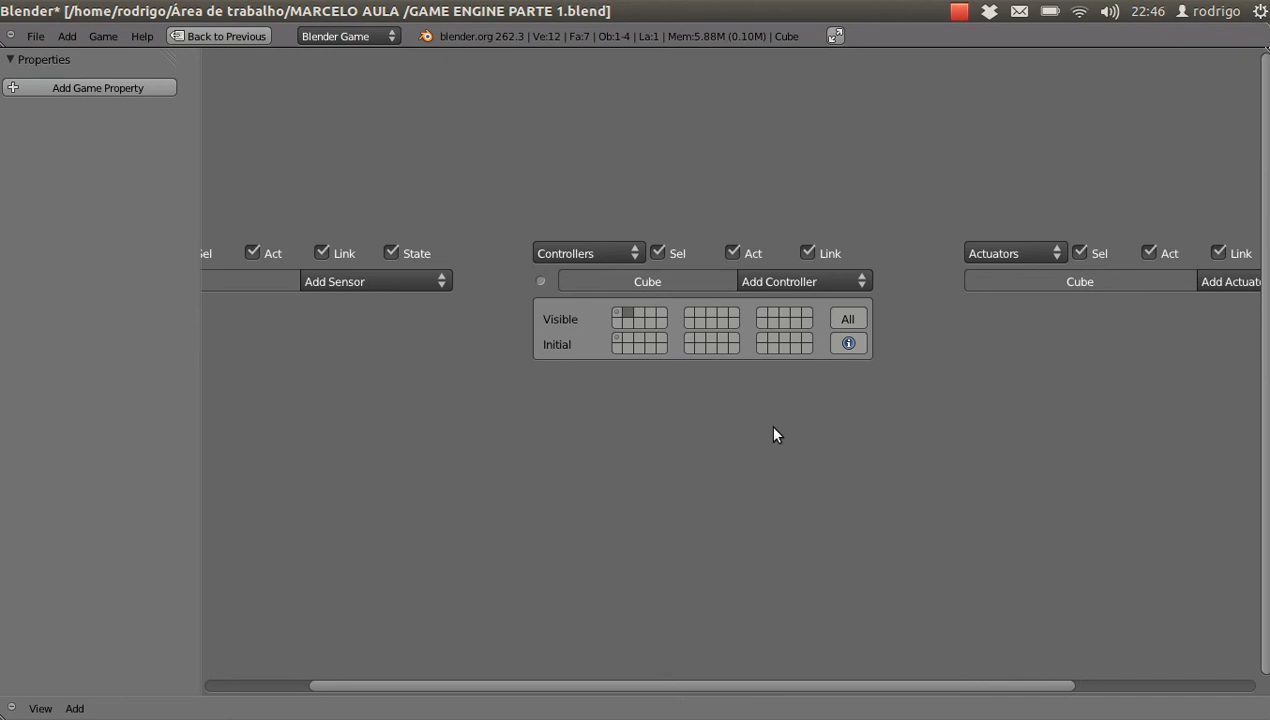
{"action": "left_click", "coordinate": [620, 313]}
{"action": "scroll", "coordinate": [740, 335], "scroll_direction": "down", "scroll_amount": 3}
{"action": "scroll", "coordinate": [743, 335], "scroll_direction": "up", "scroll_amount": 3}
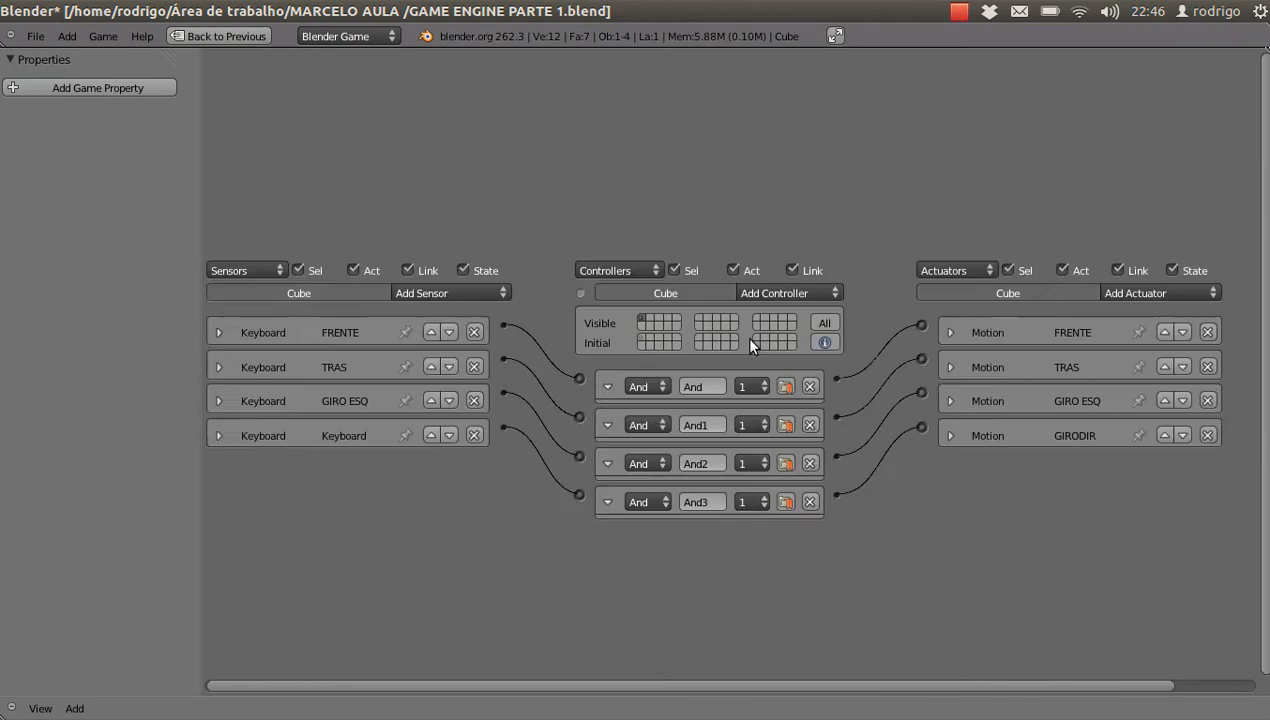
{"action": "scroll", "coordinate": [750, 340], "scroll_direction": "up", "scroll_amount": 1}
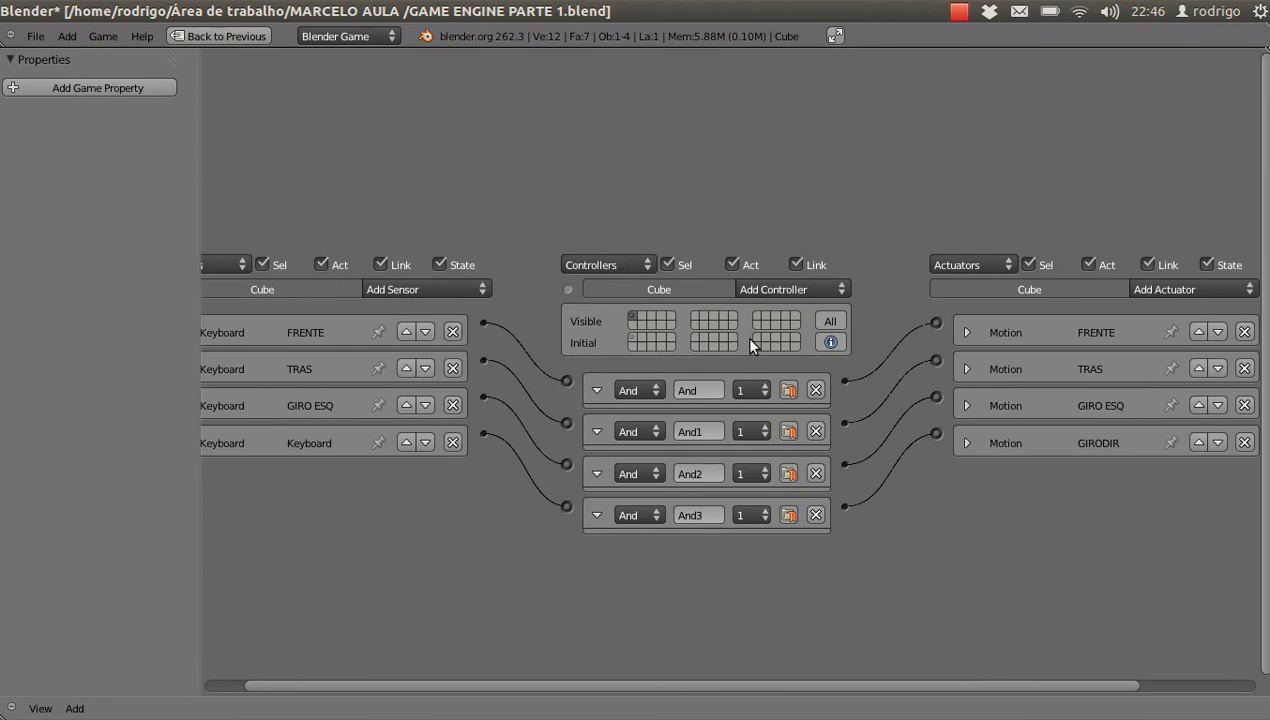
- Restore the full Game Logic layout and add a Keyboard sensor to the cube
{"action": "key", "text": "ctrl+Up"}
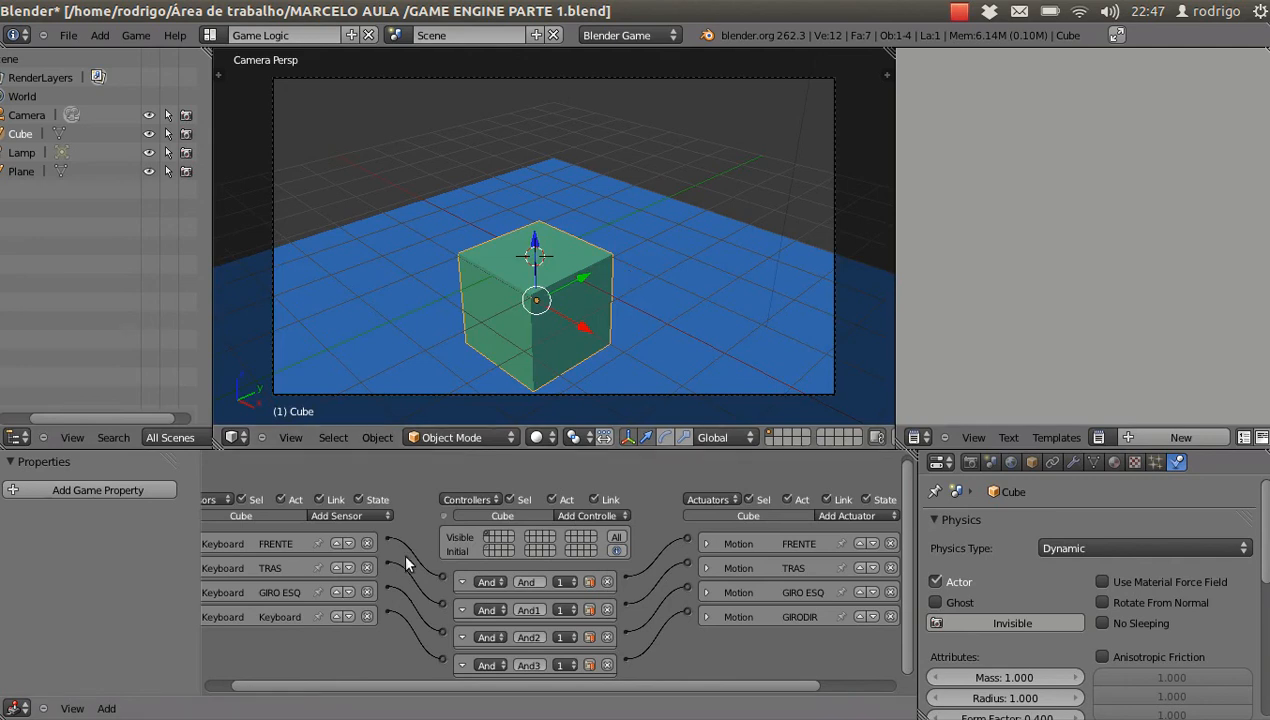
{"action": "scroll", "coordinate": [432, 605], "scroll_direction": "down", "scroll_amount": 3}
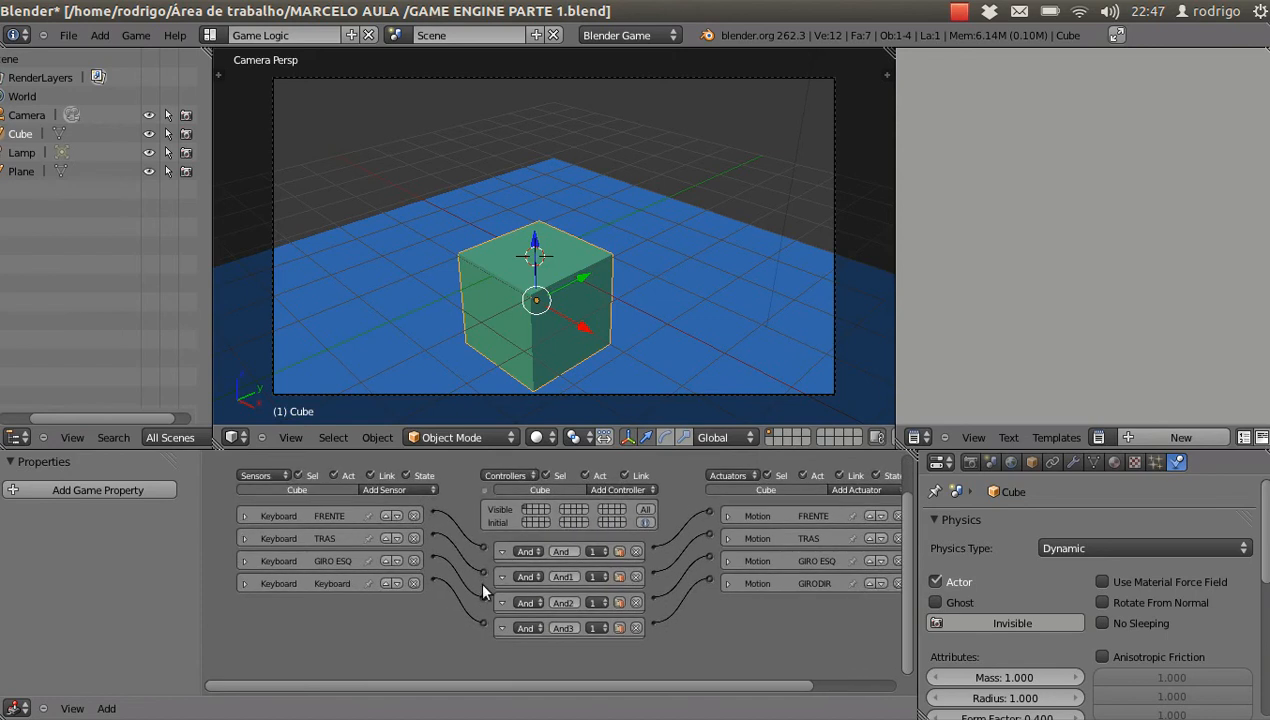
{"action": "scroll", "coordinate": [478, 579], "scroll_direction": "up", "scroll_amount": 4}
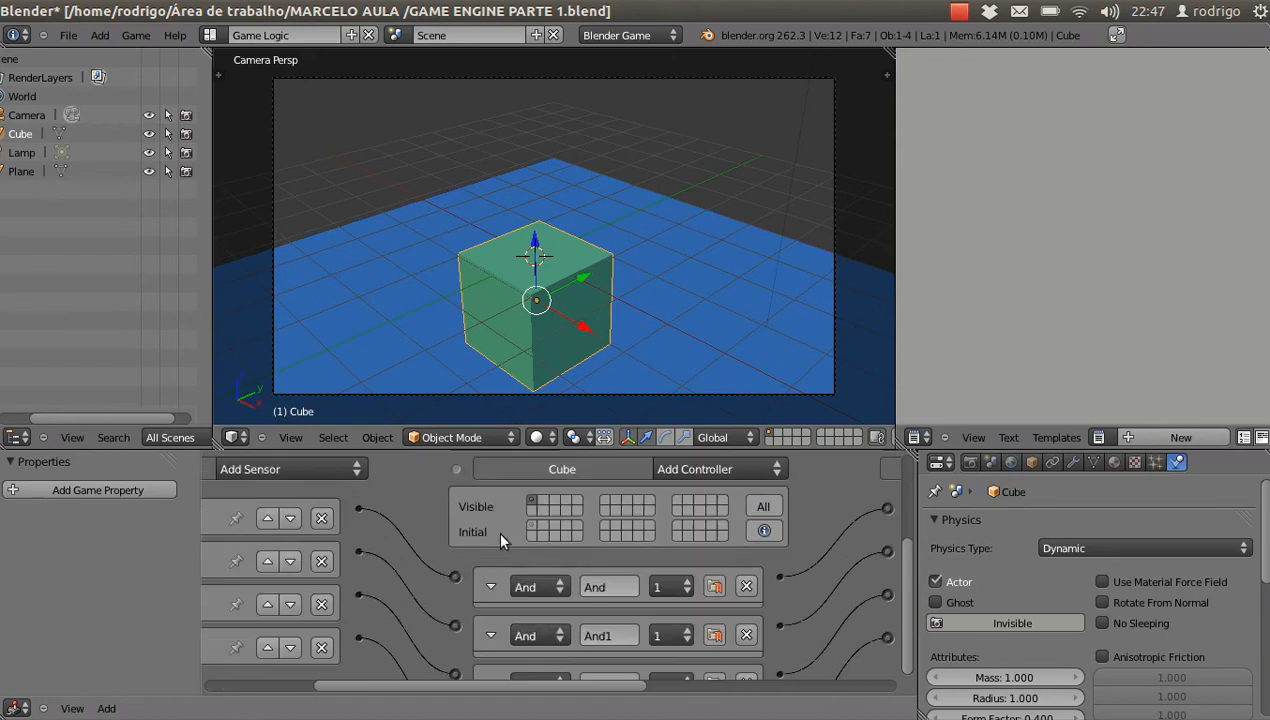
{"action": "scroll", "coordinate": [440, 538], "scroll_direction": "down", "scroll_amount": 4}
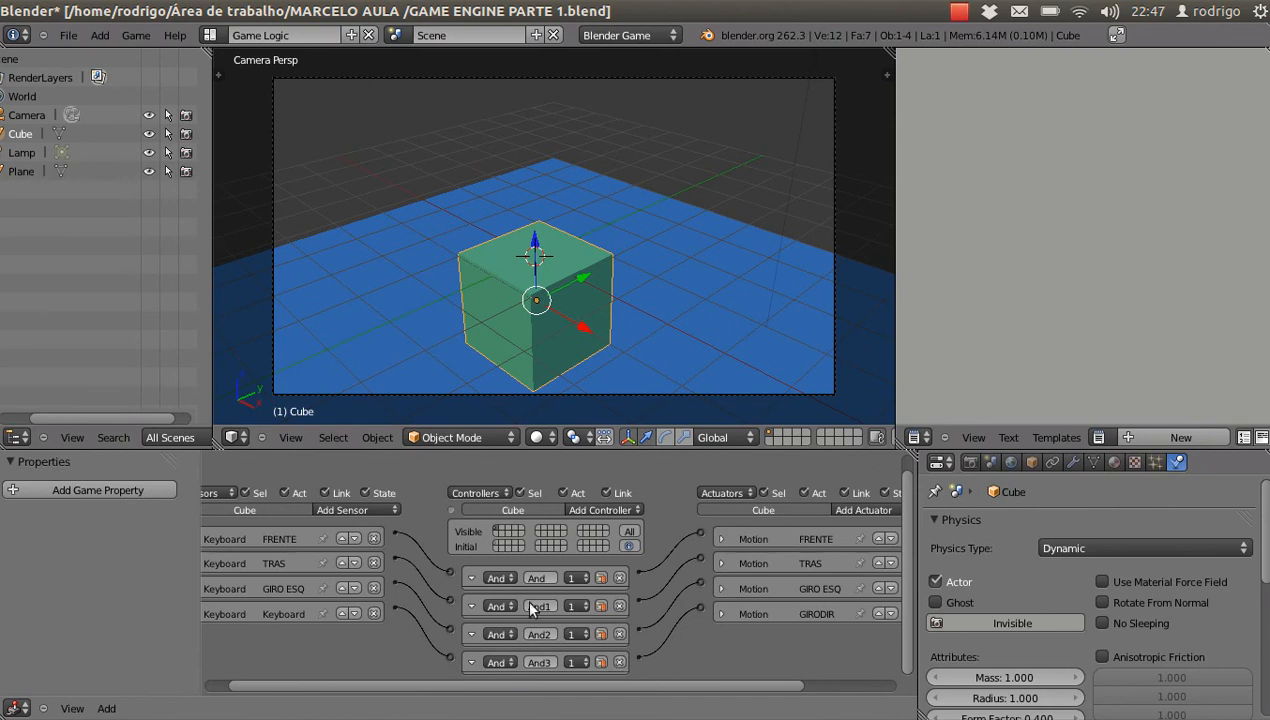
{"action": "middle_click_drag", "start_coordinate": [525, 596], "coordinate": [542, 566]}
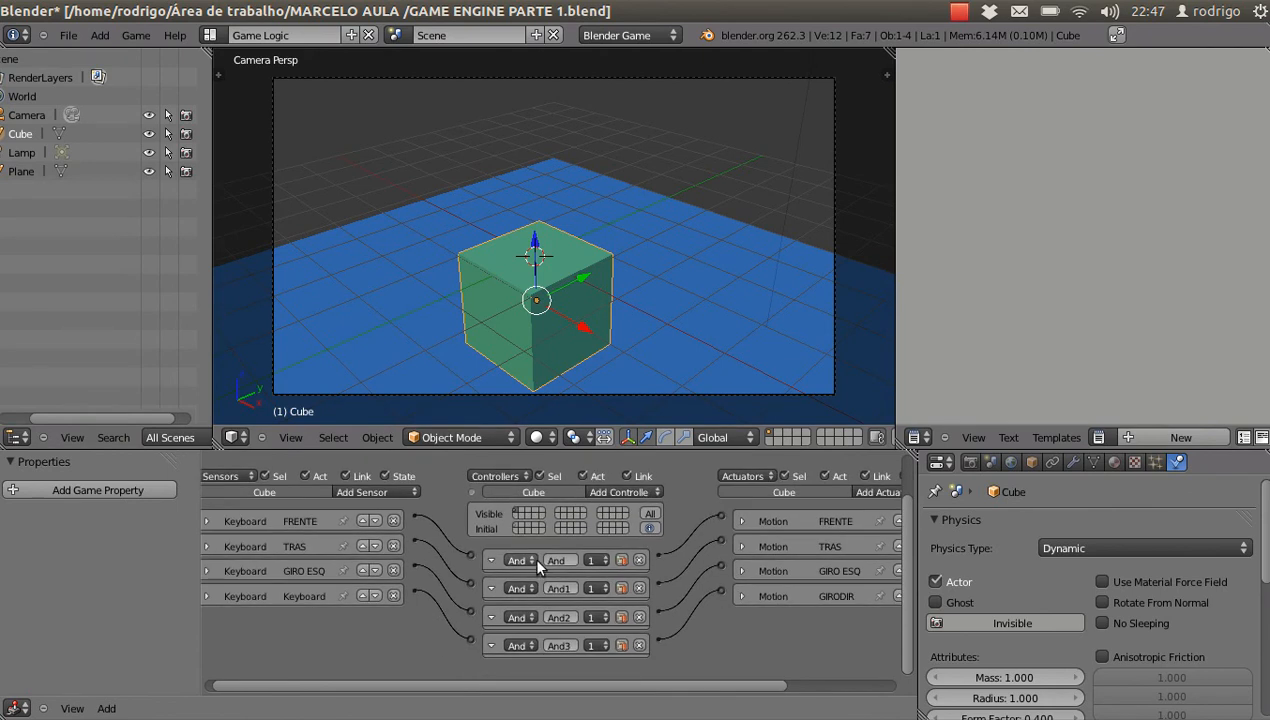
{"action": "left_click", "coordinate": [401, 494]}
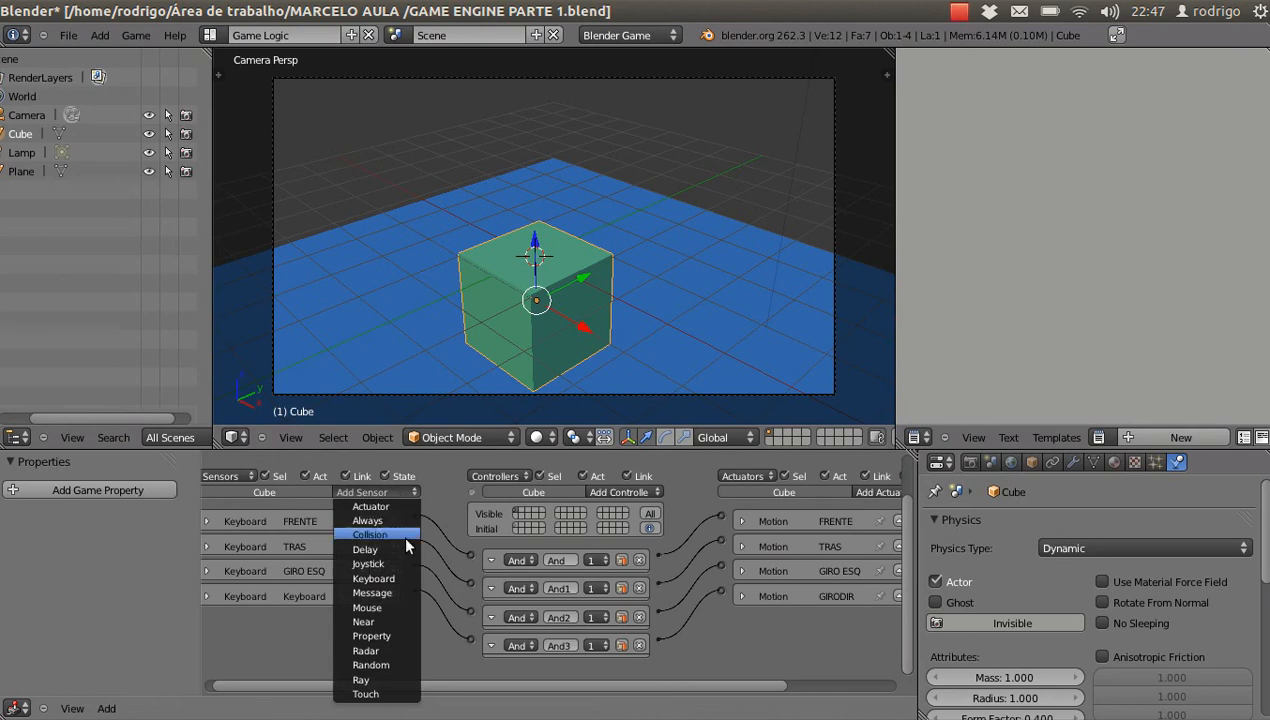
{"action": "left_click", "coordinate": [400, 579]}
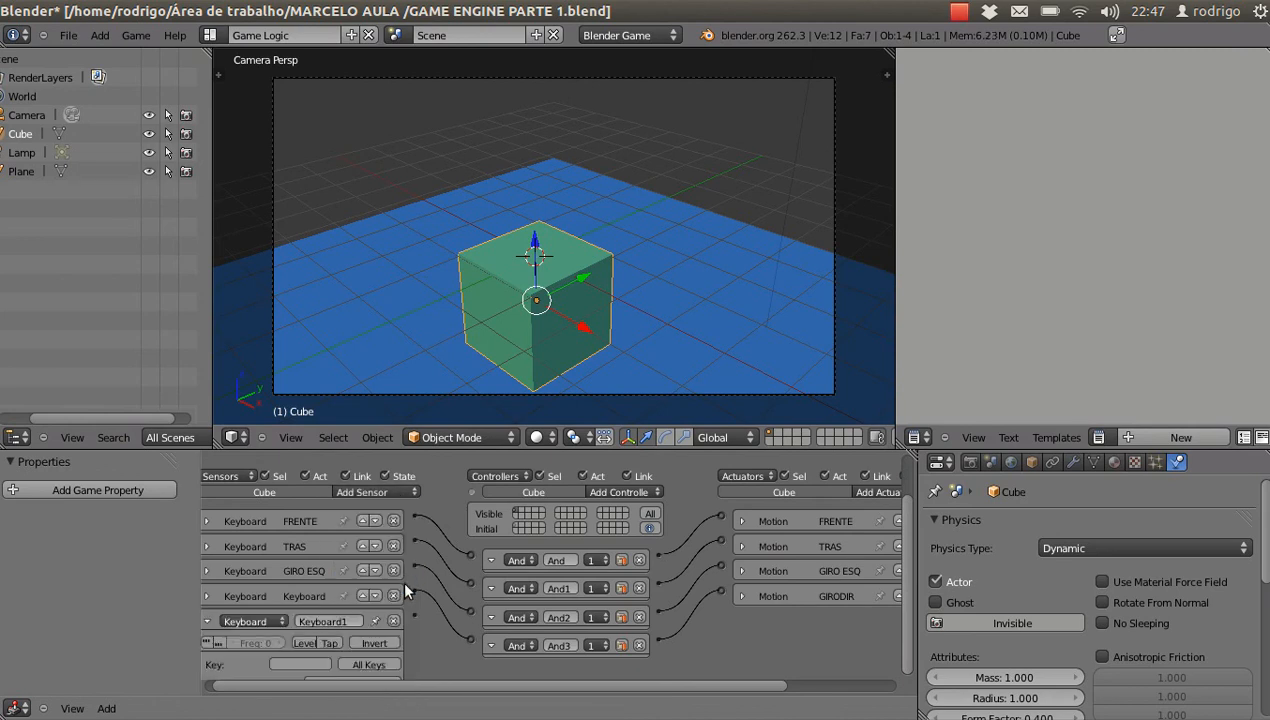
- Rename the new keyboard sensor MUDAR ESTADO and assign Spacebar as its key
{"action": "left_click", "coordinate": [340, 621]}
{"action": "type", "text": "MUDA"}
{"action": "type", "text": "R ESQ"}
{"action": "type", "text": "O"}
{"action": "scroll", "coordinate": [256, 667], "scroll_direction": "down", "scroll_amount": 3}
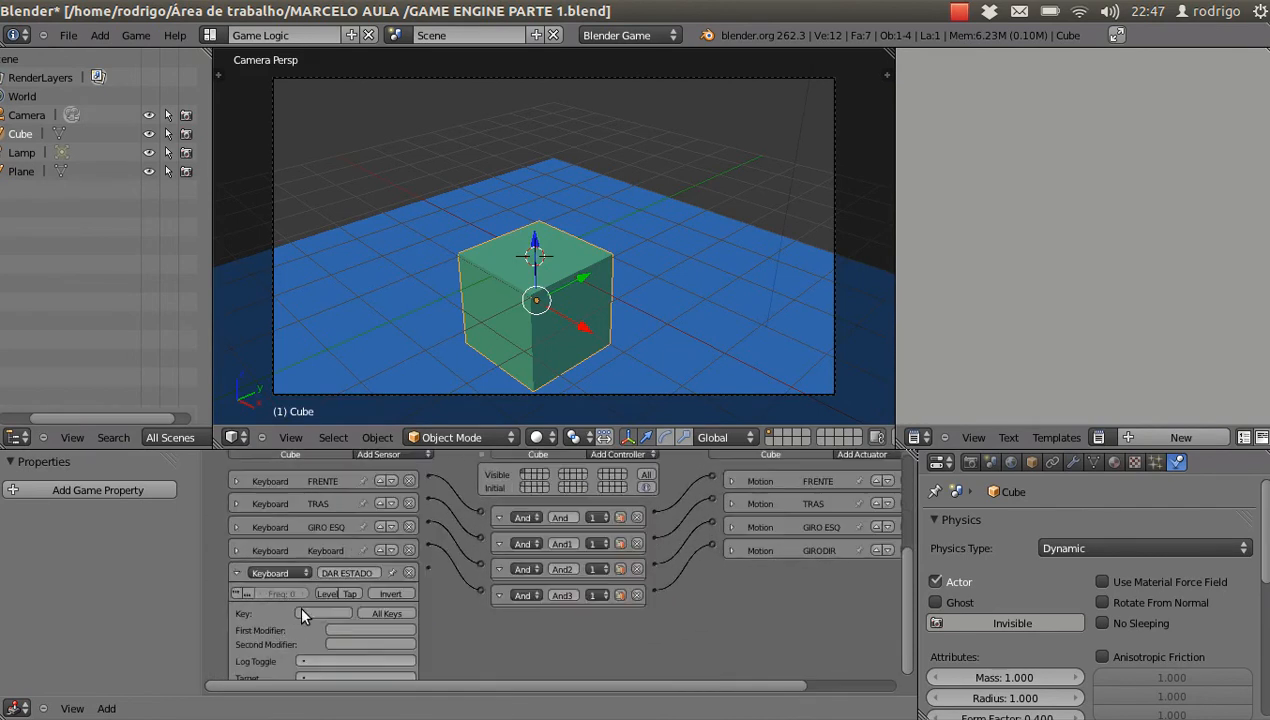
{"action": "scroll", "coordinate": [299, 603], "scroll_direction": "up", "scroll_amount": 2}
{"action": "left_click", "coordinate": [311, 608]}
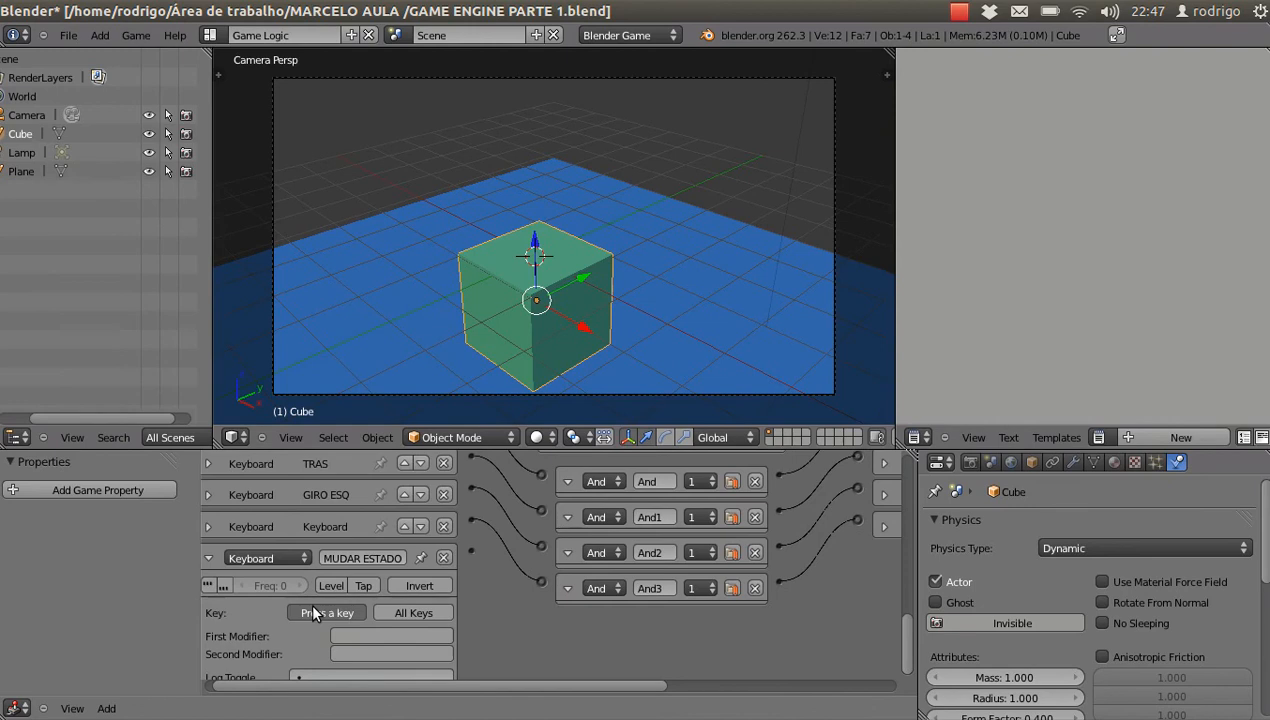
{"action": "key", "text": "space"}
- Add an And controller linked from the MUDAR ESTADO sensor, and collapse that sensor
{"action": "scroll", "coordinate": [686, 566], "scroll_direction": "down", "scroll_amount": 3}
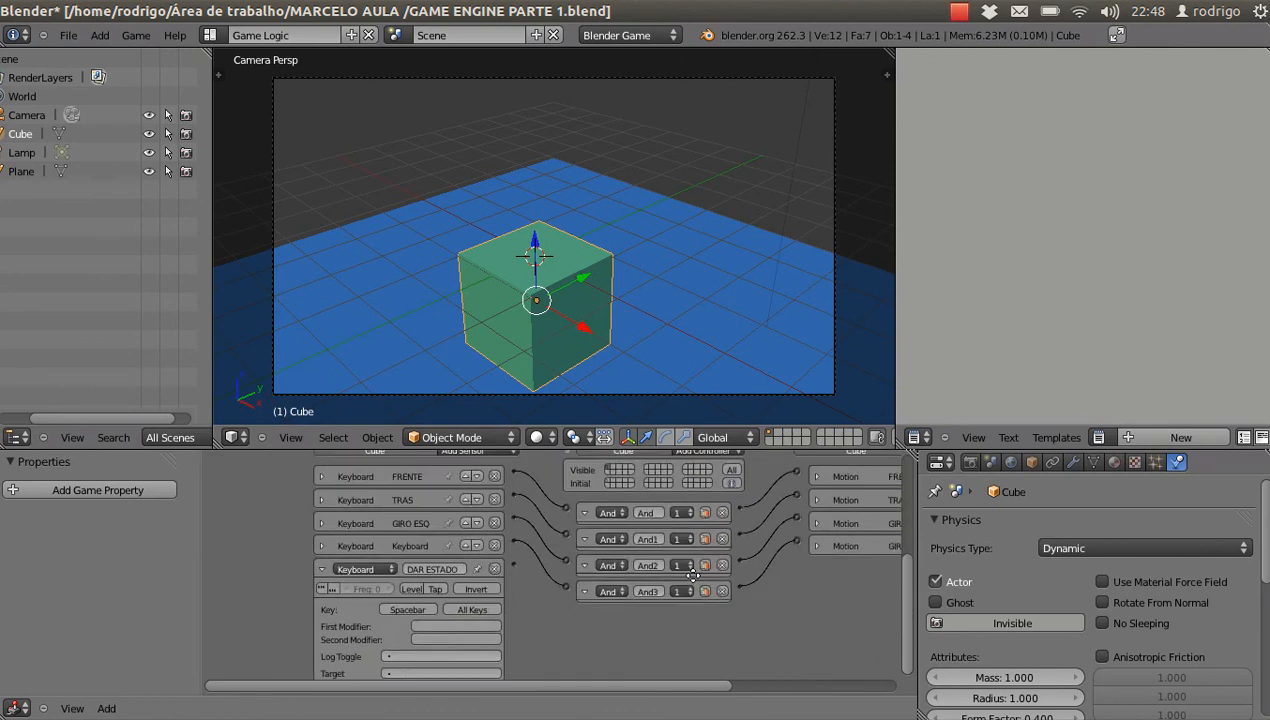
{"action": "scroll", "coordinate": [679, 452], "scroll_direction": "down", "scroll_amount": 2}
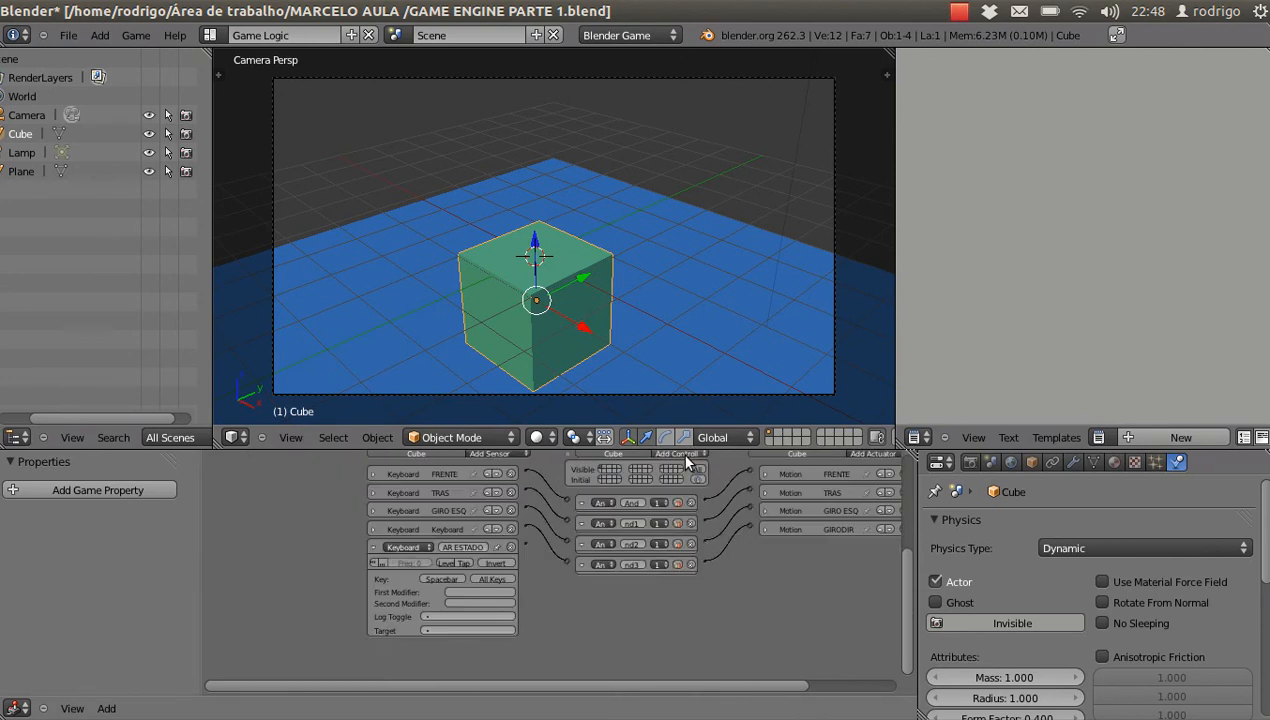
{"action": "middle_click_drag", "start_coordinate": [680, 451], "coordinate": [678, 472]}
{"action": "left_click", "coordinate": [679, 472]}
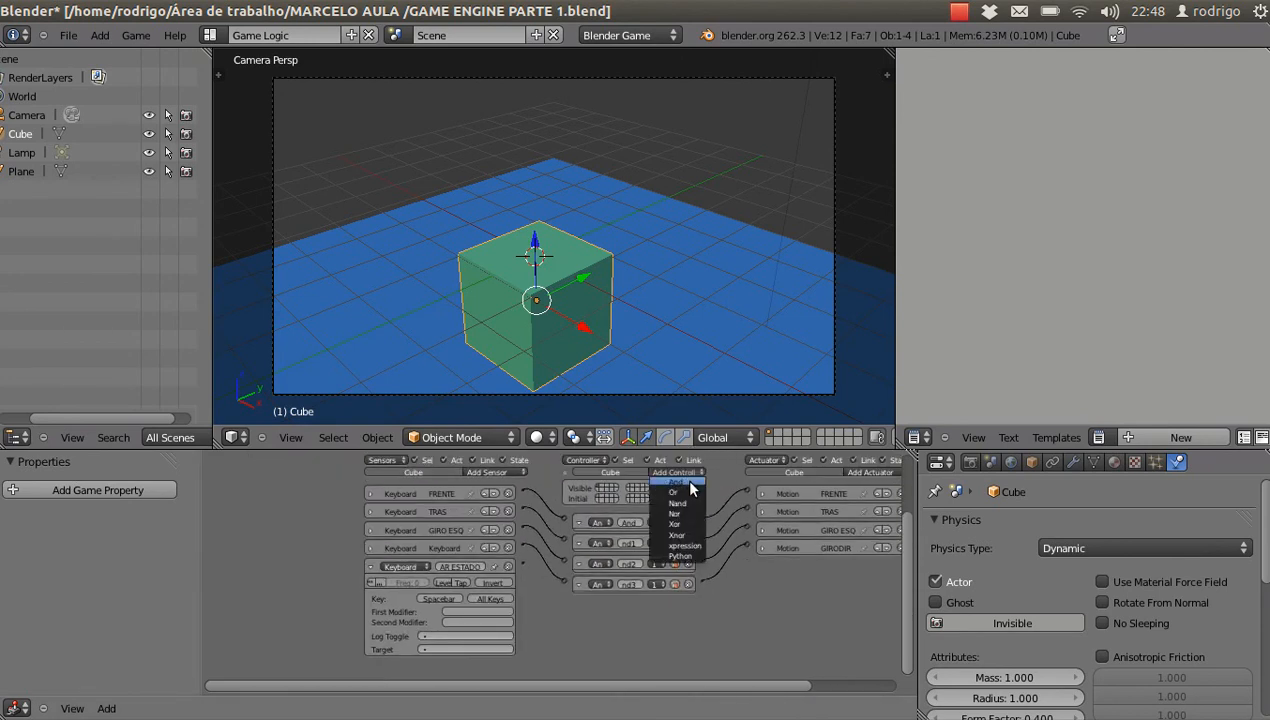
{"action": "left_click", "coordinate": [676, 487]}
{"action": "scroll", "coordinate": [576, 588], "scroll_direction": "up", "scroll_amount": 3}
{"action": "left_click_drag", "start_coordinate": [498, 546], "coordinate": [569, 613]}
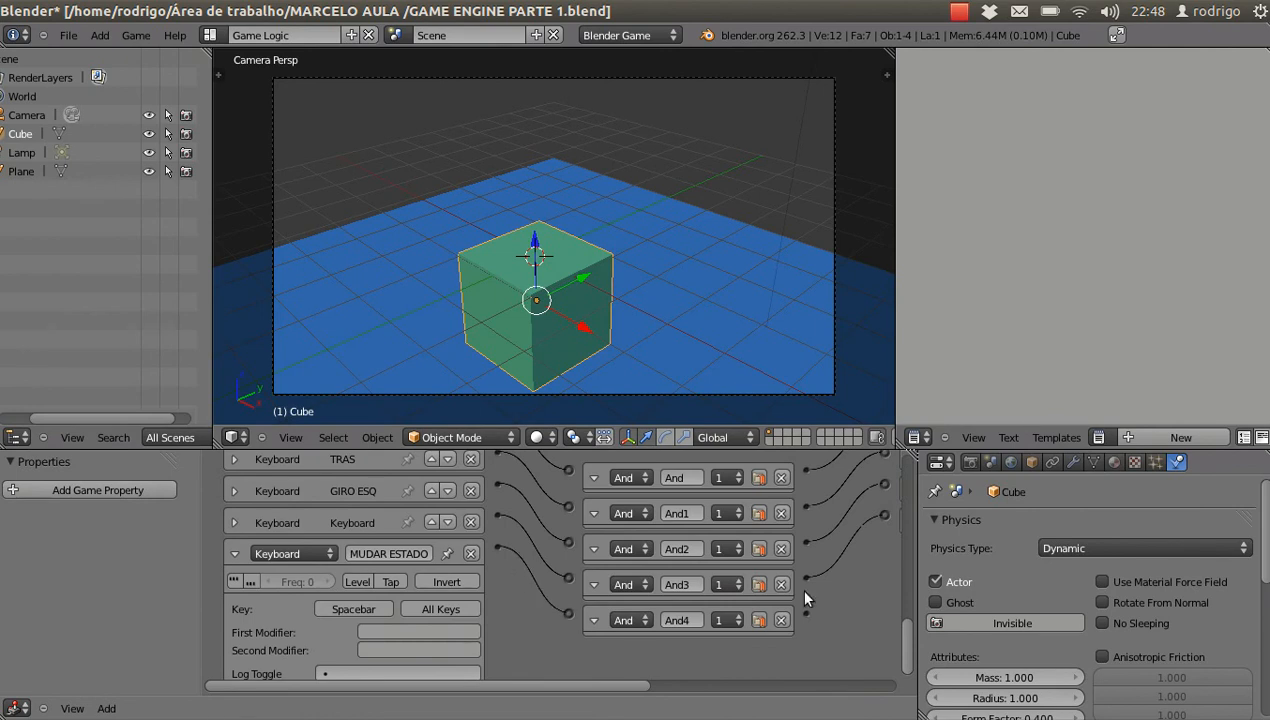
{"action": "left_click", "coordinate": [231, 554]}
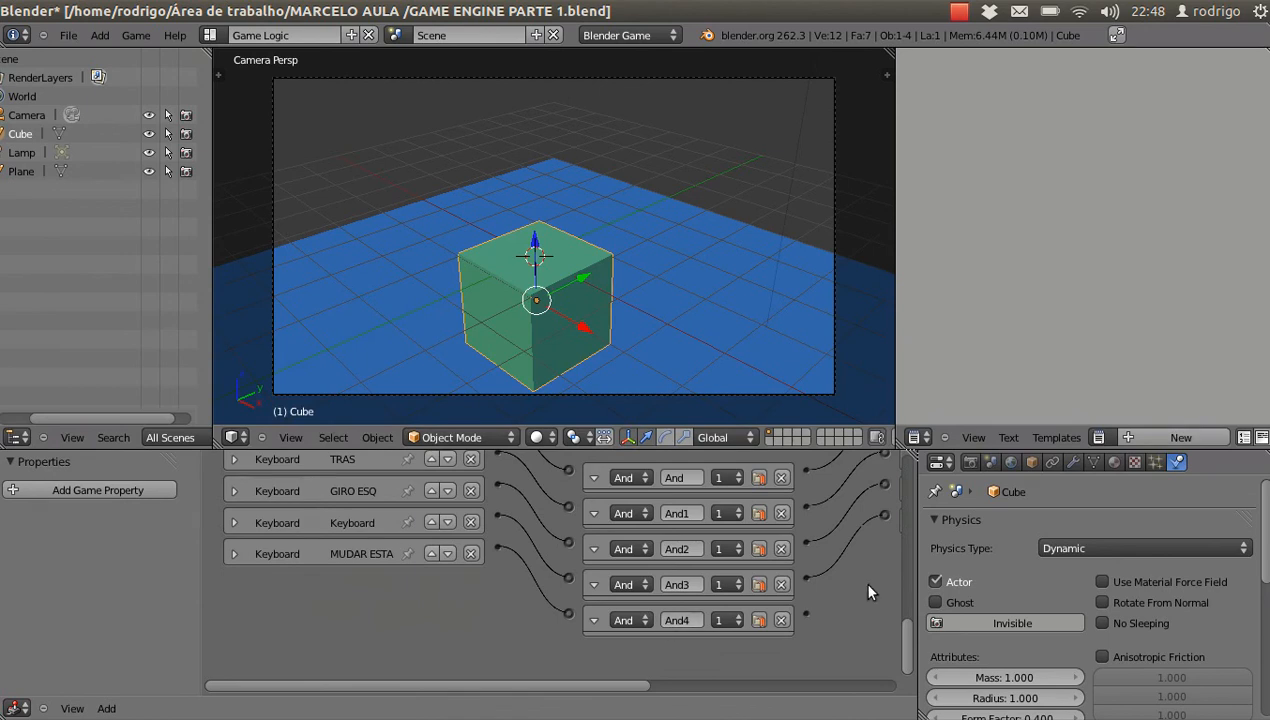
- Add a State actuator to the cube and link the And4 controller to it
{"action": "scroll", "coordinate": [868, 592], "scroll_direction": "down", "scroll_amount": 2}
{"action": "middle_click_drag", "start_coordinate": [868, 592], "coordinate": [721, 599]}
{"action": "left_click", "coordinate": [768, 498]}
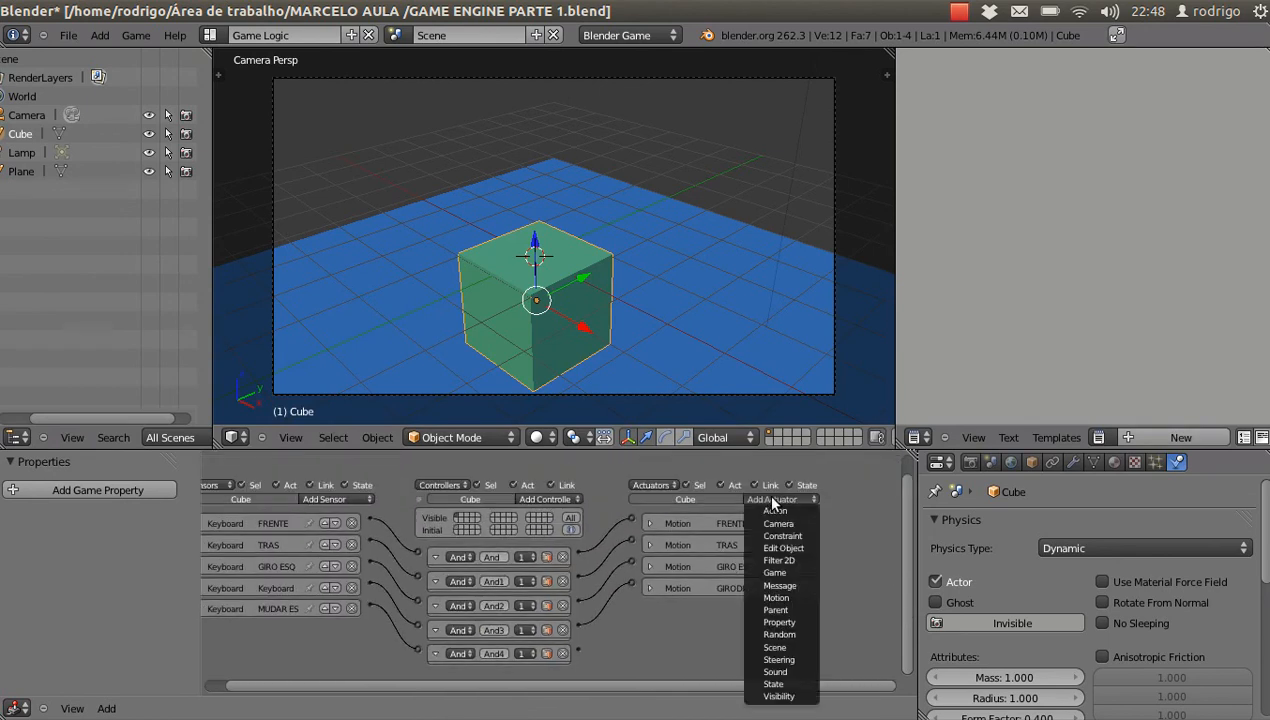
{"action": "left_click", "coordinate": [801, 688]}
{"action": "scroll", "coordinate": [621, 586], "scroll_direction": "up", "scroll_amount": 1}
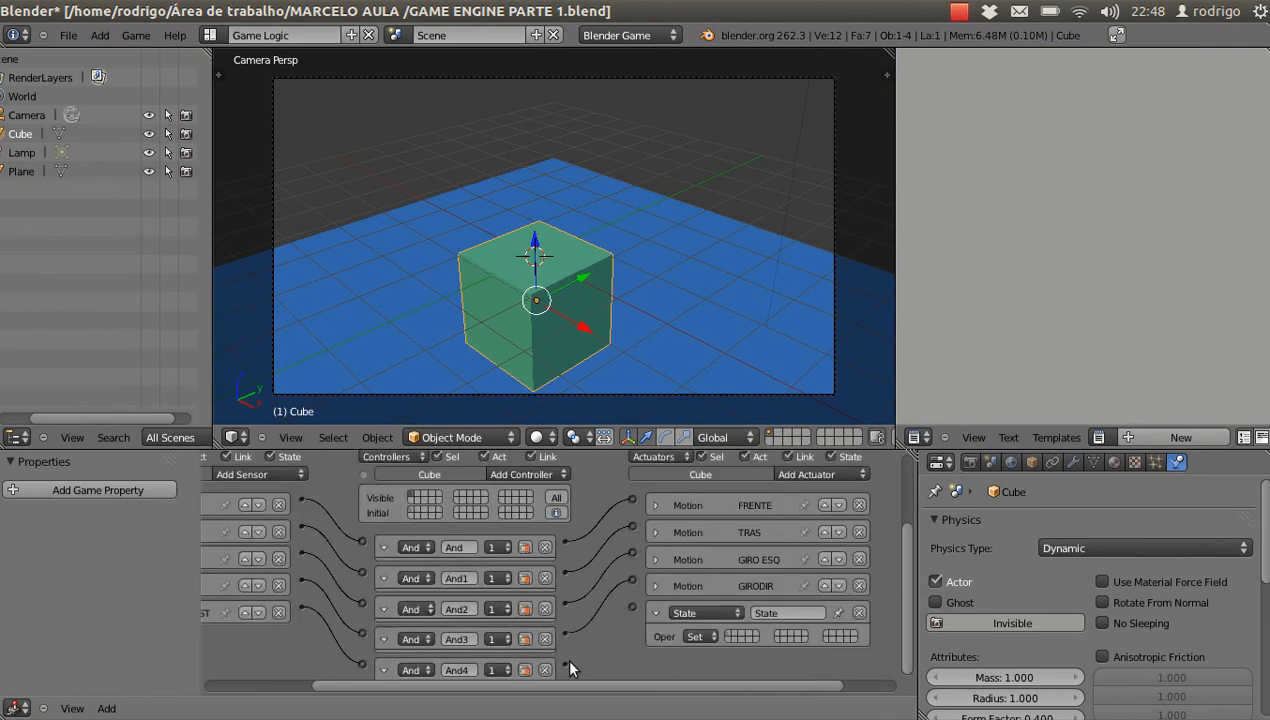
{"action": "left_click_drag", "start_coordinate": [568, 668], "coordinate": [635, 598]}
{"action": "left_click_drag", "start_coordinate": [589, 655], "coordinate": [638, 606]}
{"action": "scroll", "coordinate": [728, 641], "scroll_direction": "up", "scroll_amount": 3}
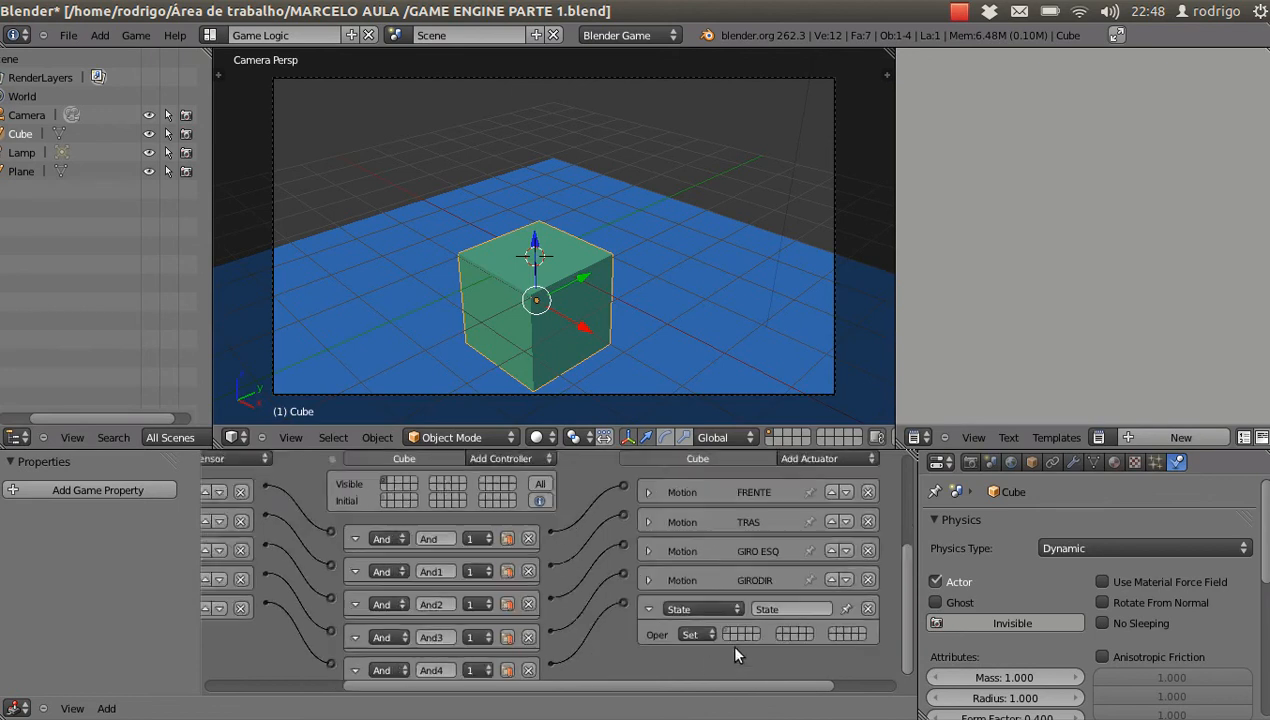
- Examine the State actuator's Set State cells and the cube's visible and initial state cells
{"action": "middle_click_drag", "start_coordinate": [718, 612], "coordinate": [638, 588]}
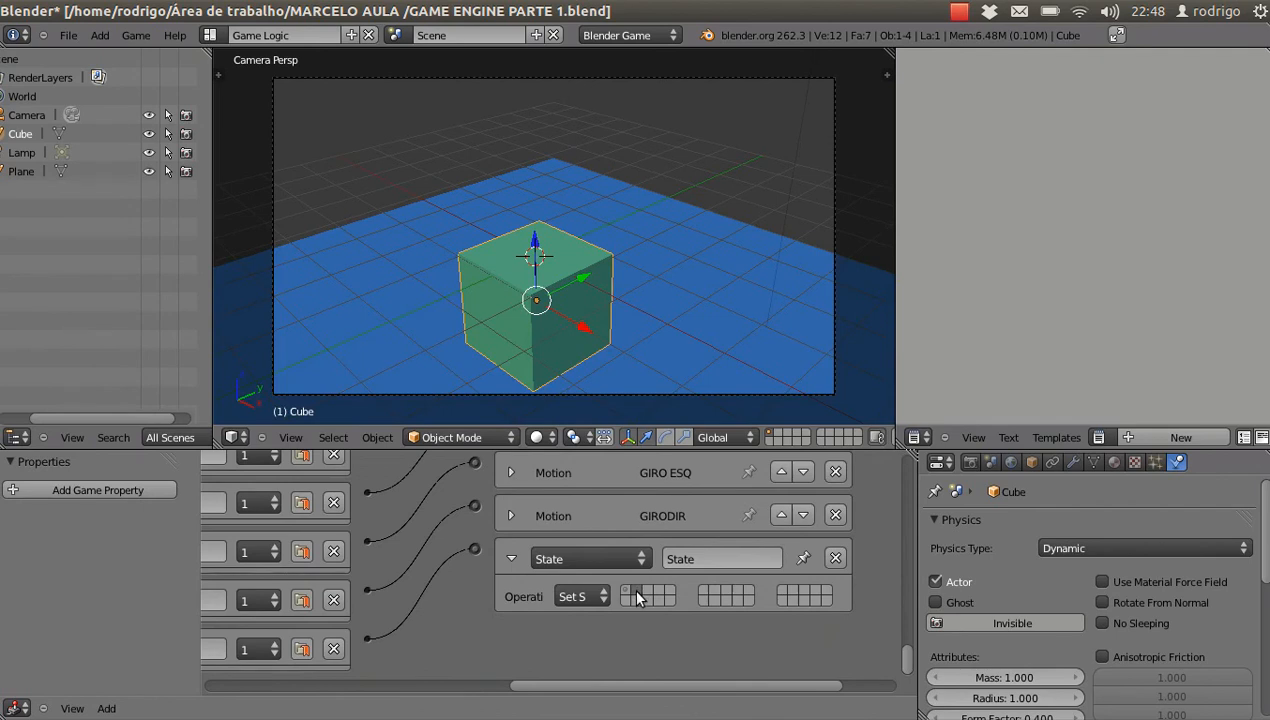
{"action": "scroll", "coordinate": [631, 585], "scroll_direction": "down", "scroll_amount": 3}
{"action": "middle_click_drag", "start_coordinate": [236, 576], "coordinate": [322, 609]}
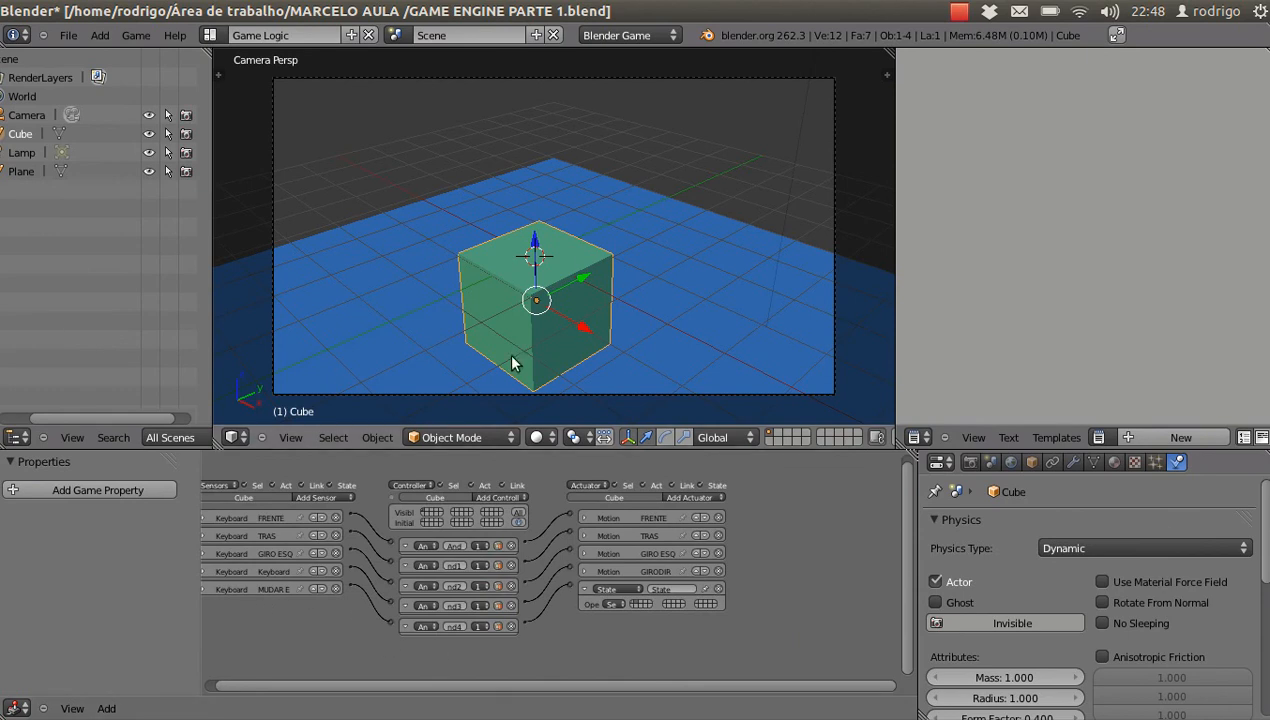
{"action": "scroll", "coordinate": [620, 610], "scroll_direction": "up", "scroll_amount": 5}
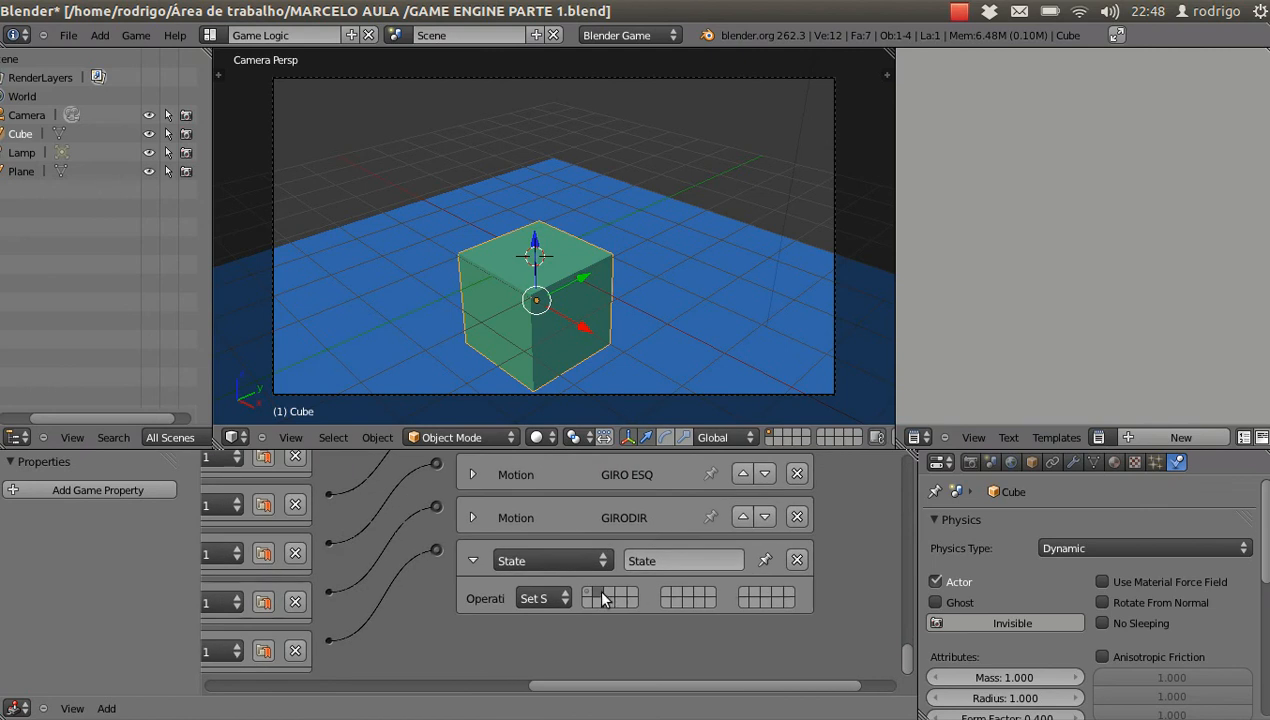
{"action": "scroll", "coordinate": [602, 592], "scroll_direction": "down", "scroll_amount": 5}
{"action": "scroll", "coordinate": [596, 586], "scroll_direction": "down", "scroll_amount": 2}
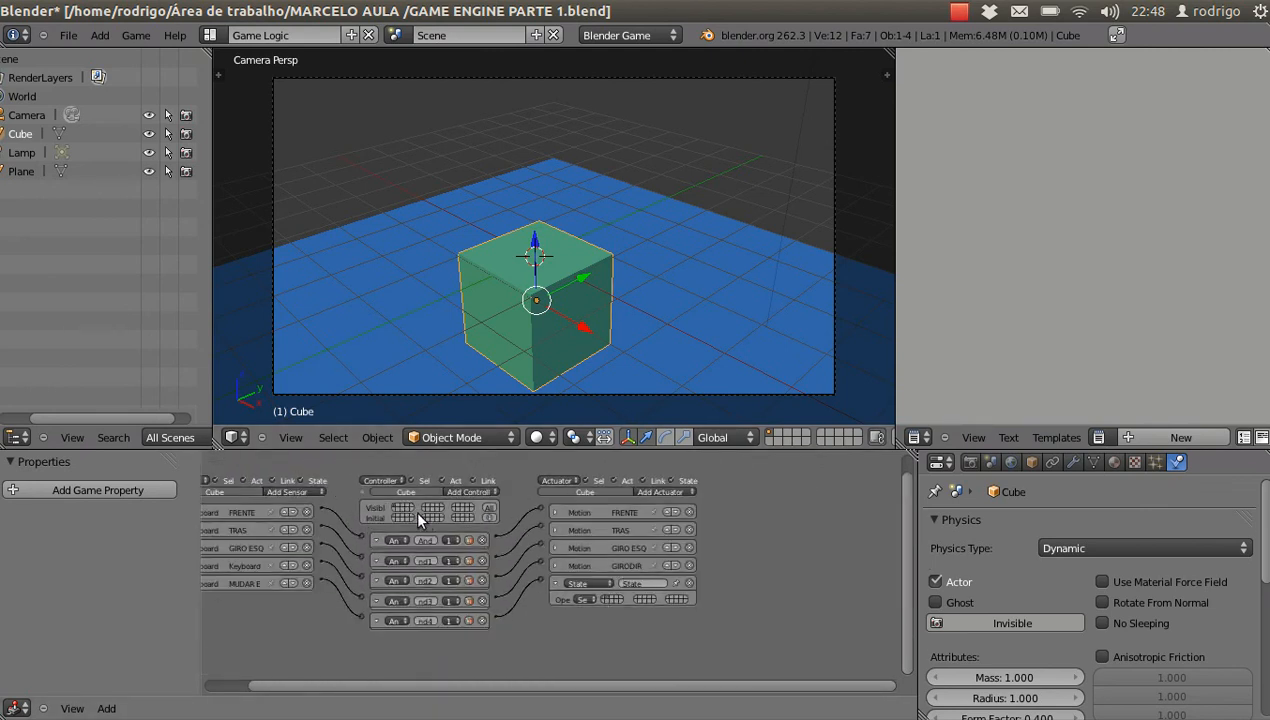
{"action": "scroll", "coordinate": [412, 506], "scroll_direction": "up", "scroll_amount": 5}
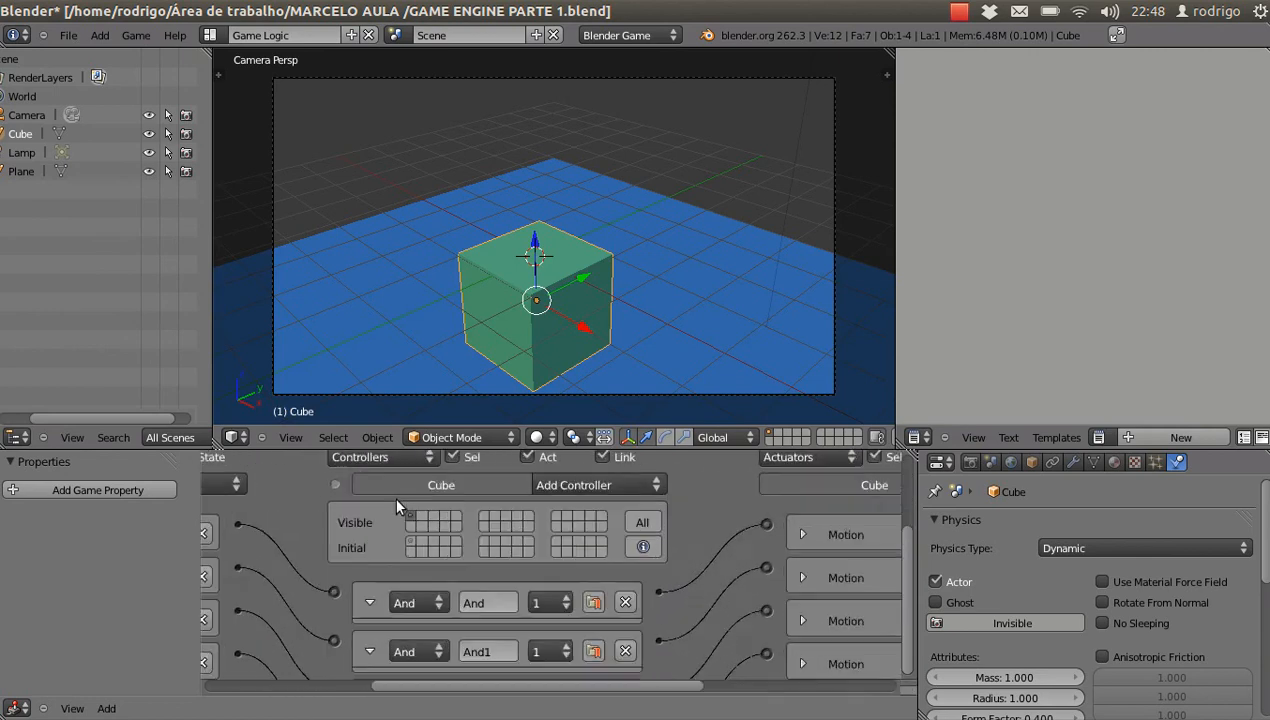
{"action": "middle_click_drag", "start_coordinate": [396, 505], "coordinate": [442, 523]}
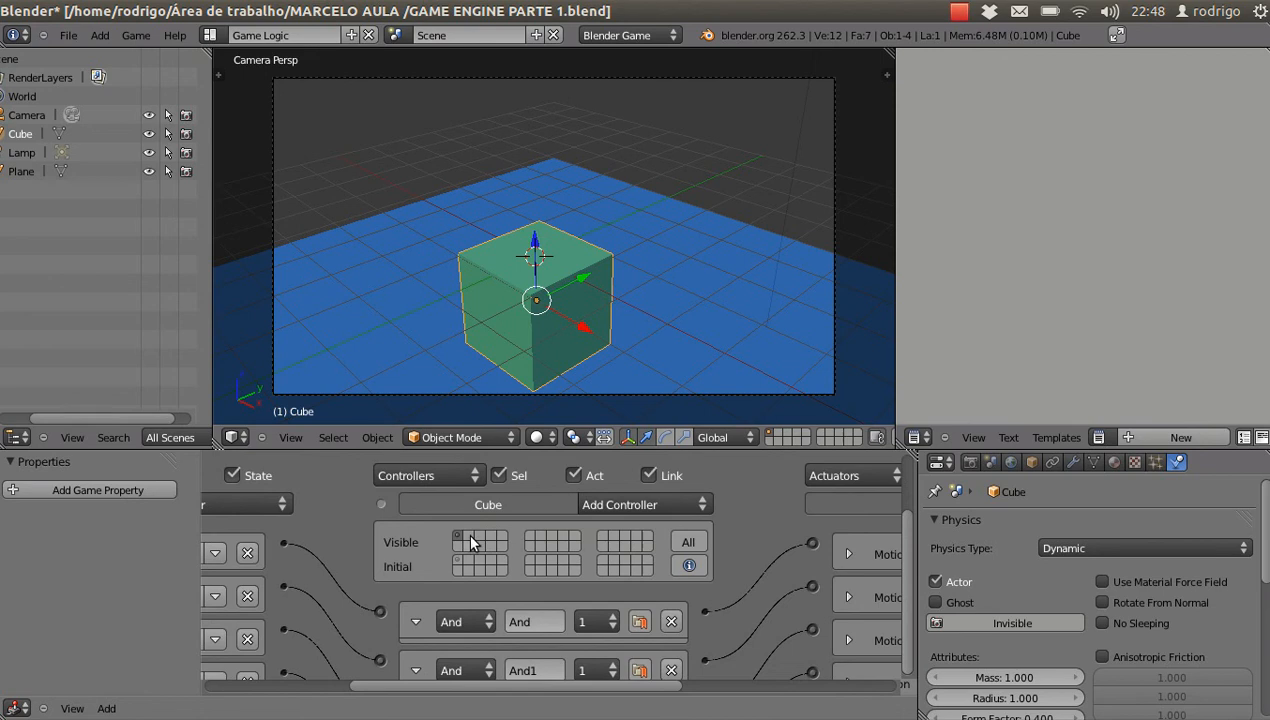
- Show the cube's second state in the logic editor, and run and stop the game as a test
{"action": "left_click", "coordinate": [470, 541]}
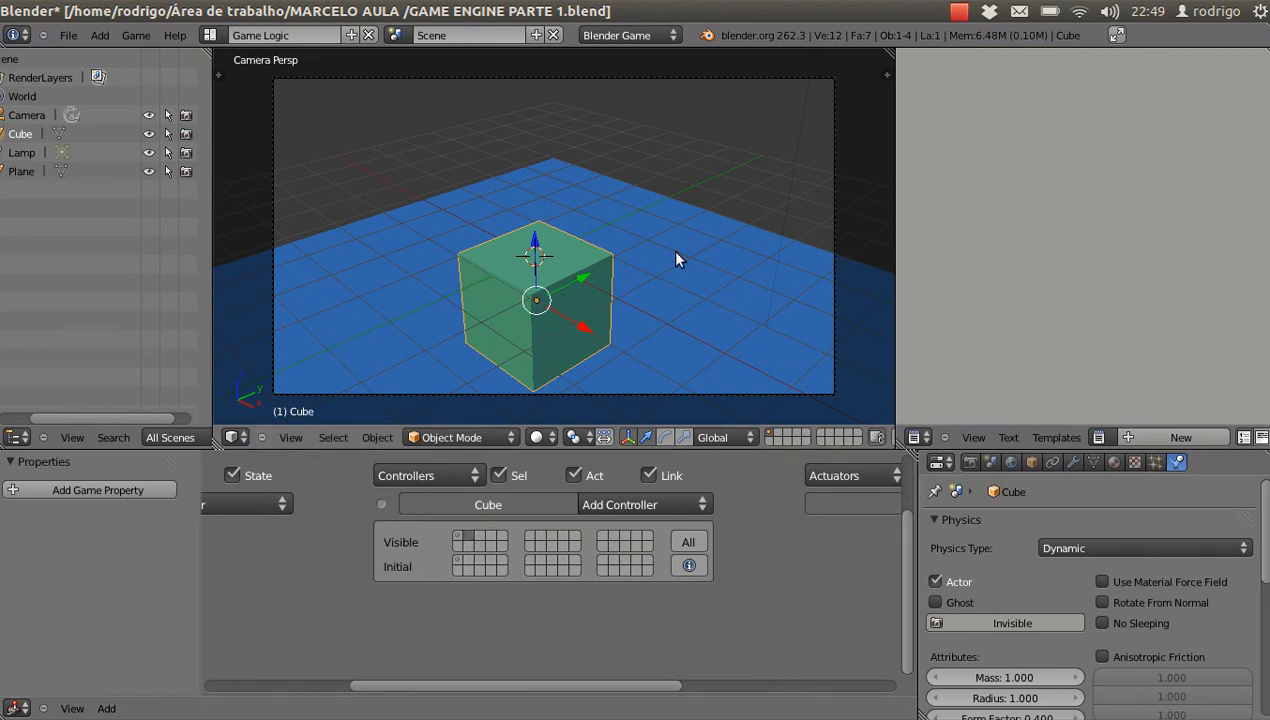
{"action": "key", "text": "p"}
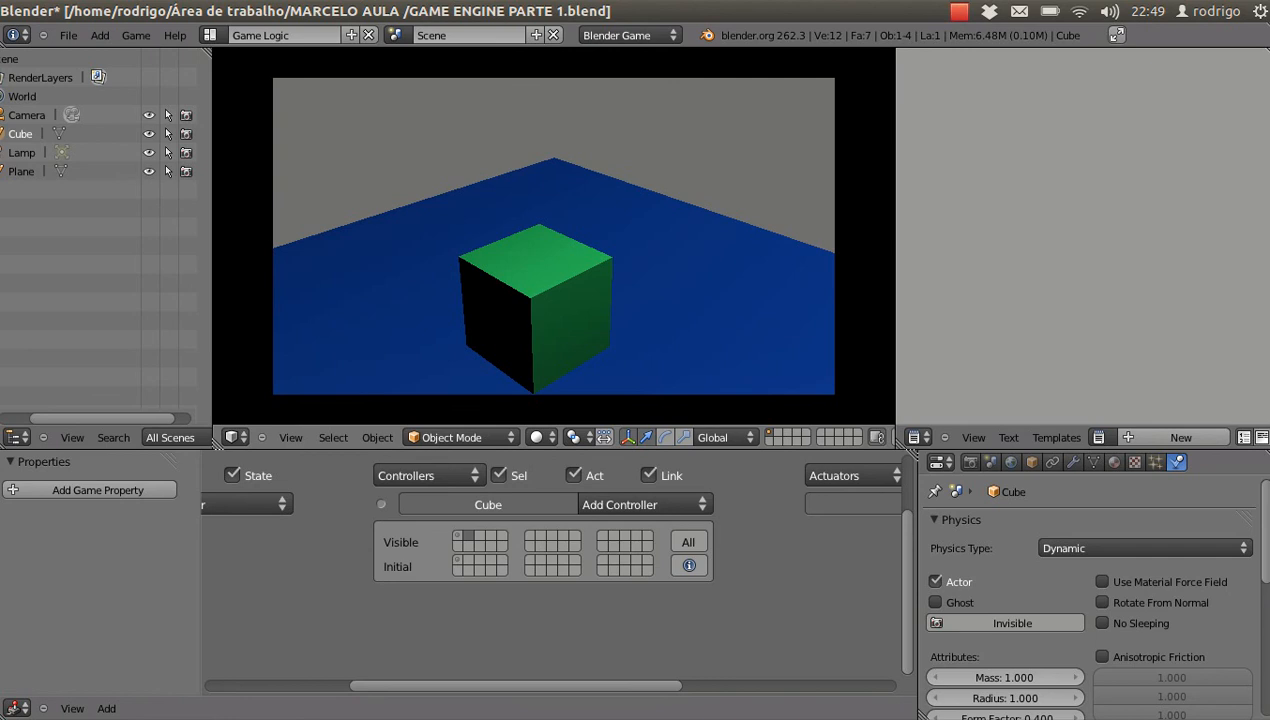
{"action": "key", "text": "Escape"}
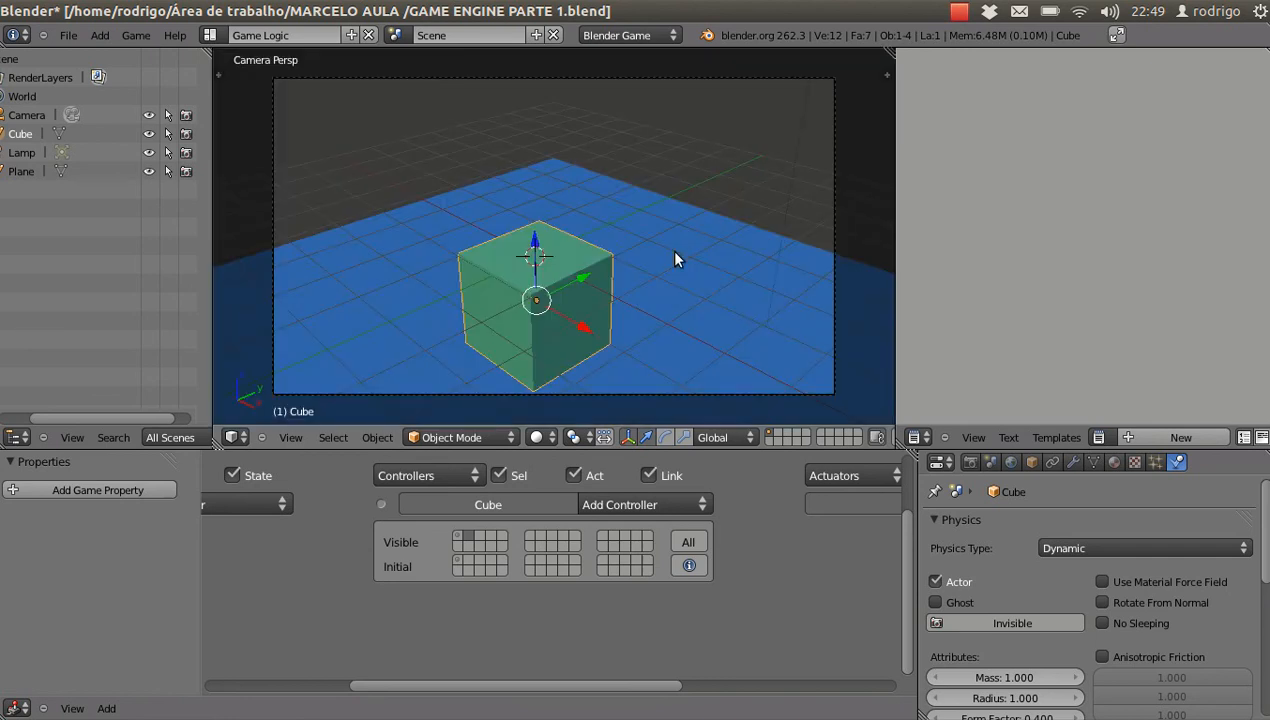
- Add a Keyboard sensor to the cube in the second state
{"action": "scroll", "coordinate": [539, 600], "scroll_direction": "down", "scroll_amount": 5}
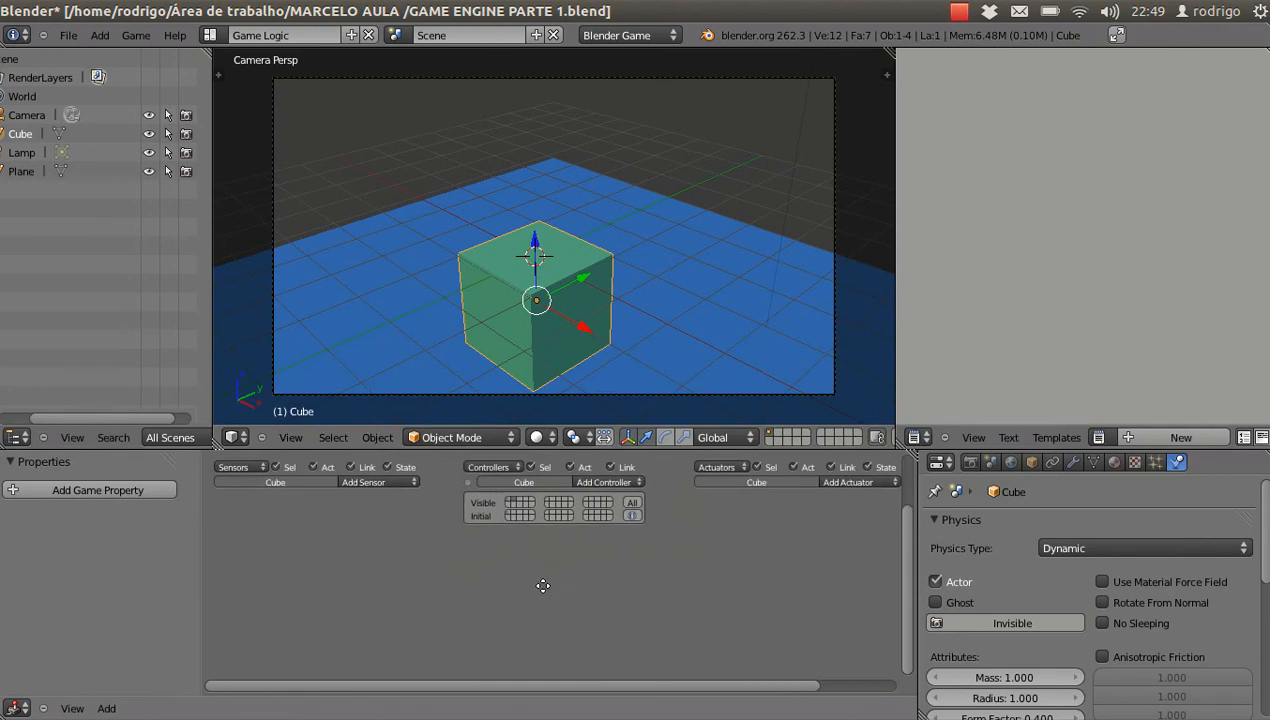
{"action": "middle_click_drag", "start_coordinate": [617, 569], "coordinate": [623, 570]}
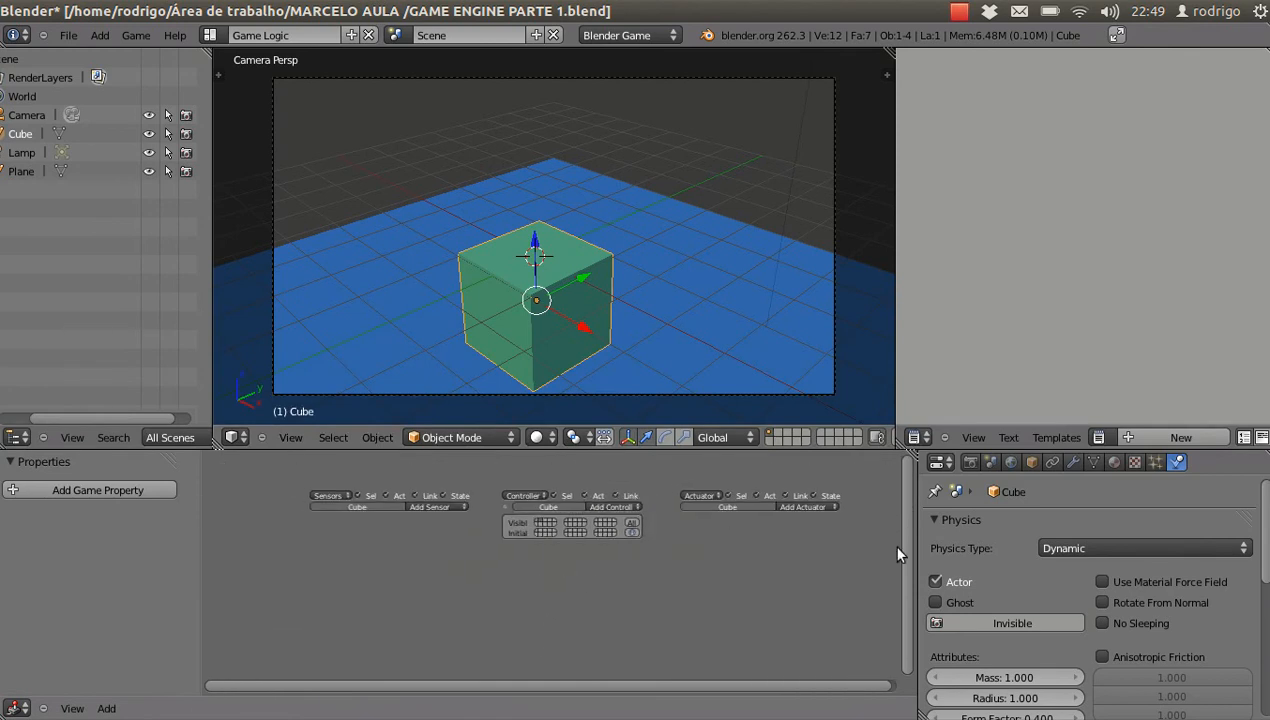
{"action": "scroll", "coordinate": [600, 368], "scroll_direction": "up", "scroll_amount": 2}
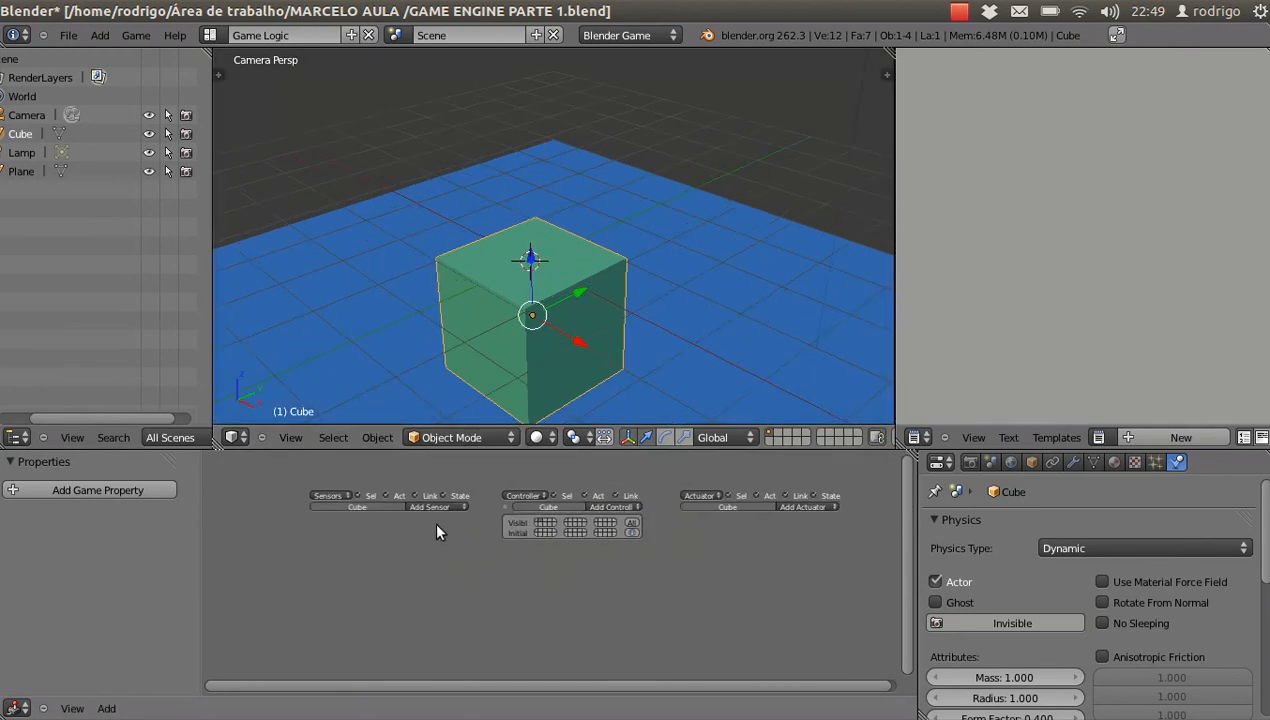
{"action": "scroll", "coordinate": [433, 520], "scroll_direction": "up", "scroll_amount": 2}
{"action": "left_click", "coordinate": [436, 497]}
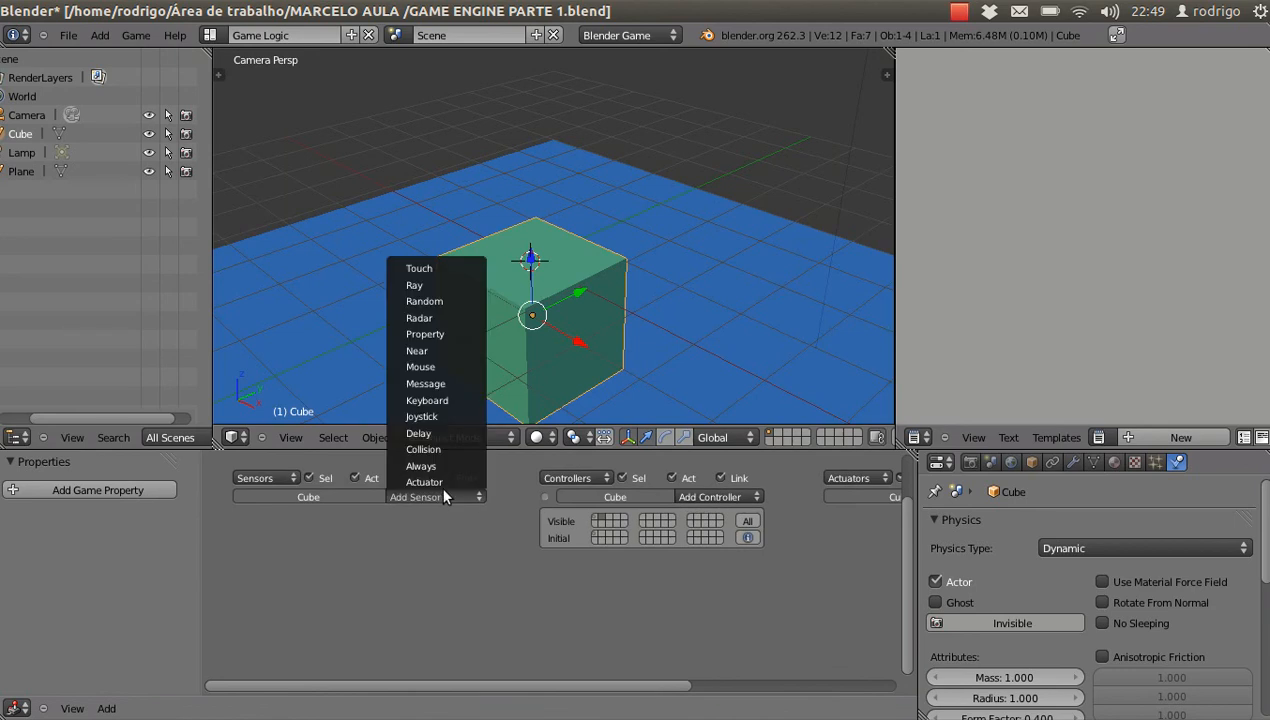
{"action": "left_click", "coordinate": [451, 400]}
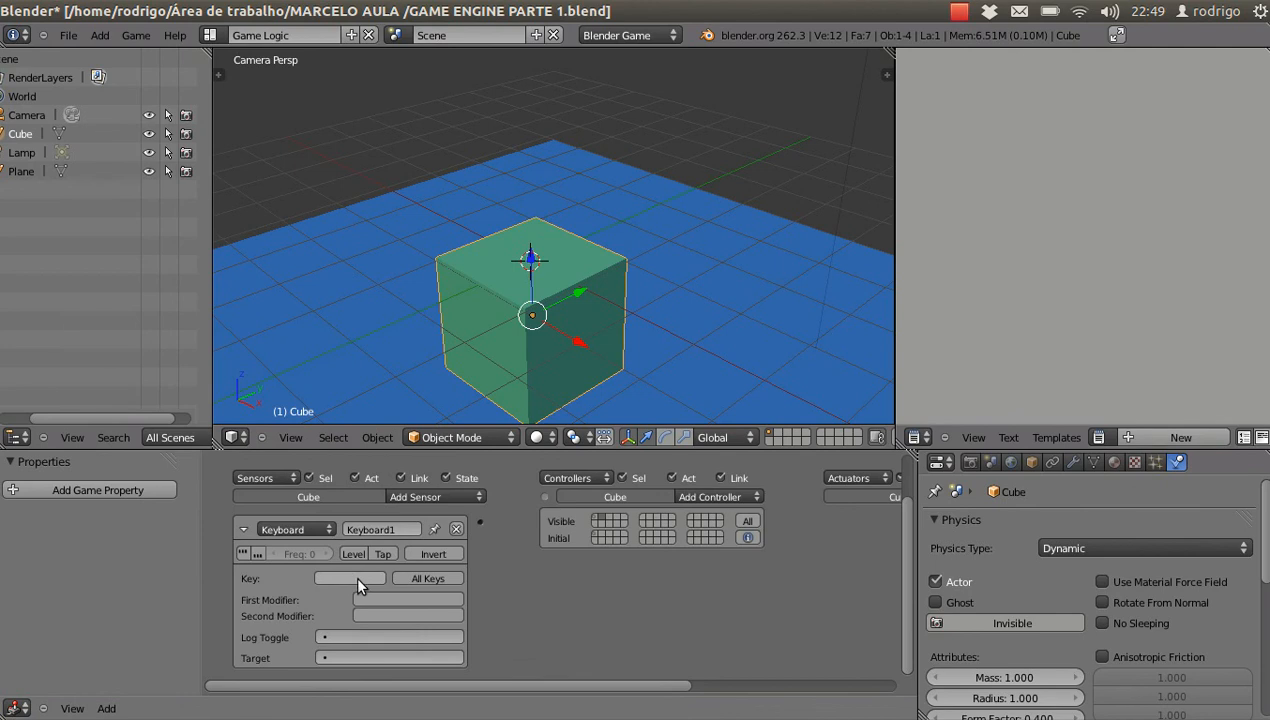
- Assign Up Arrow as the new sensor's key, rename the sensor PULAR and collapse it
{"action": "left_click", "coordinate": [364, 578]}
{"action": "key", "text": "Up"}
{"action": "left_click", "coordinate": [385, 529]}
{"action": "type", "text": "PuLAR"}
{"action": "left_click", "coordinate": [243, 529]}
- Add an And controller in the second state and link the PULAR sensor to it
{"action": "left_click", "coordinate": [741, 497]}
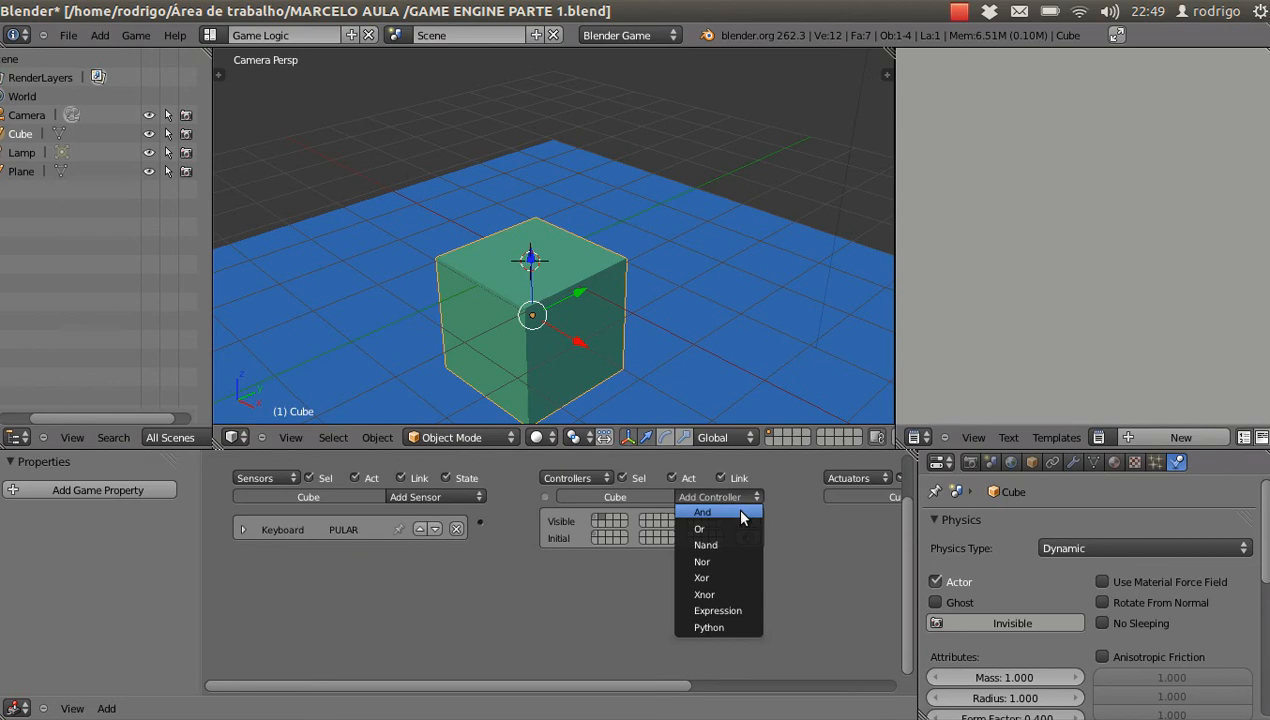
{"action": "left_click", "coordinate": [734, 509]}
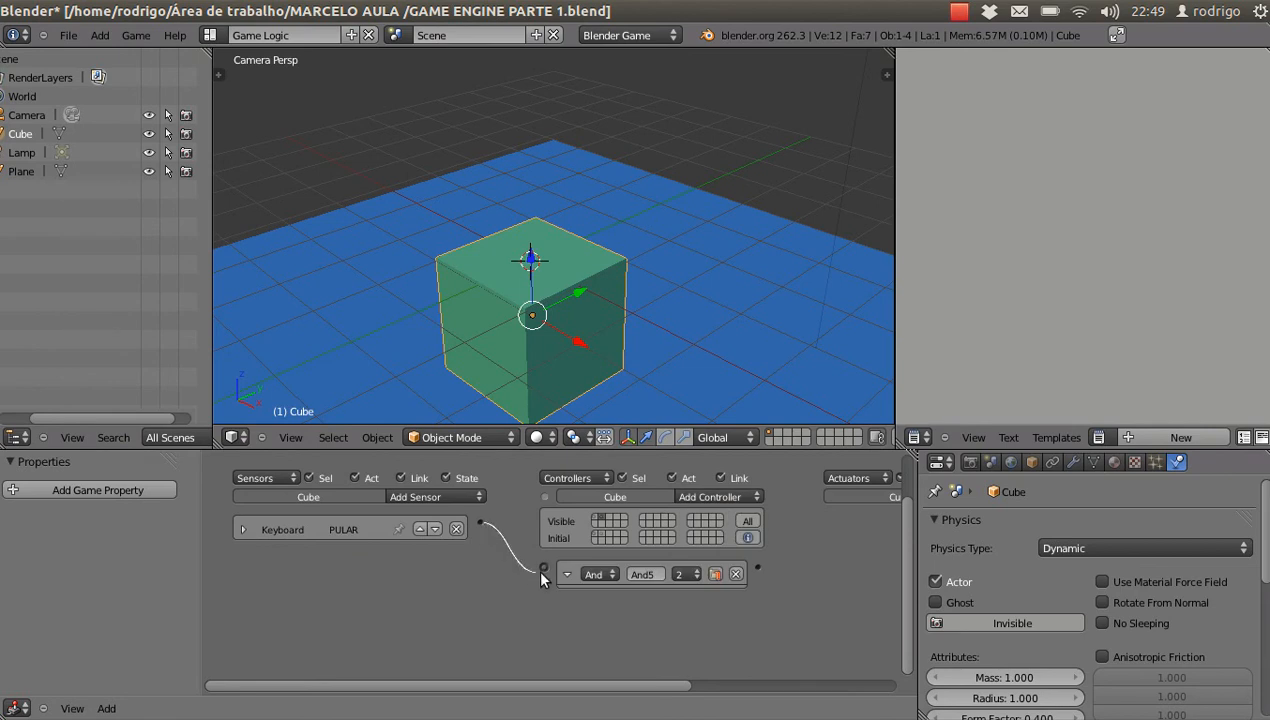
{"action": "left_click_drag", "start_coordinate": [537, 567], "coordinate": [542, 564]}
- Add a Motion actuator to the cube and link the second state's And controller to it
{"action": "middle_click_drag", "start_coordinate": [542, 564], "coordinate": [455, 583]}
{"action": "scroll", "coordinate": [628, 501], "scroll_direction": "up", "scroll_amount": 2}
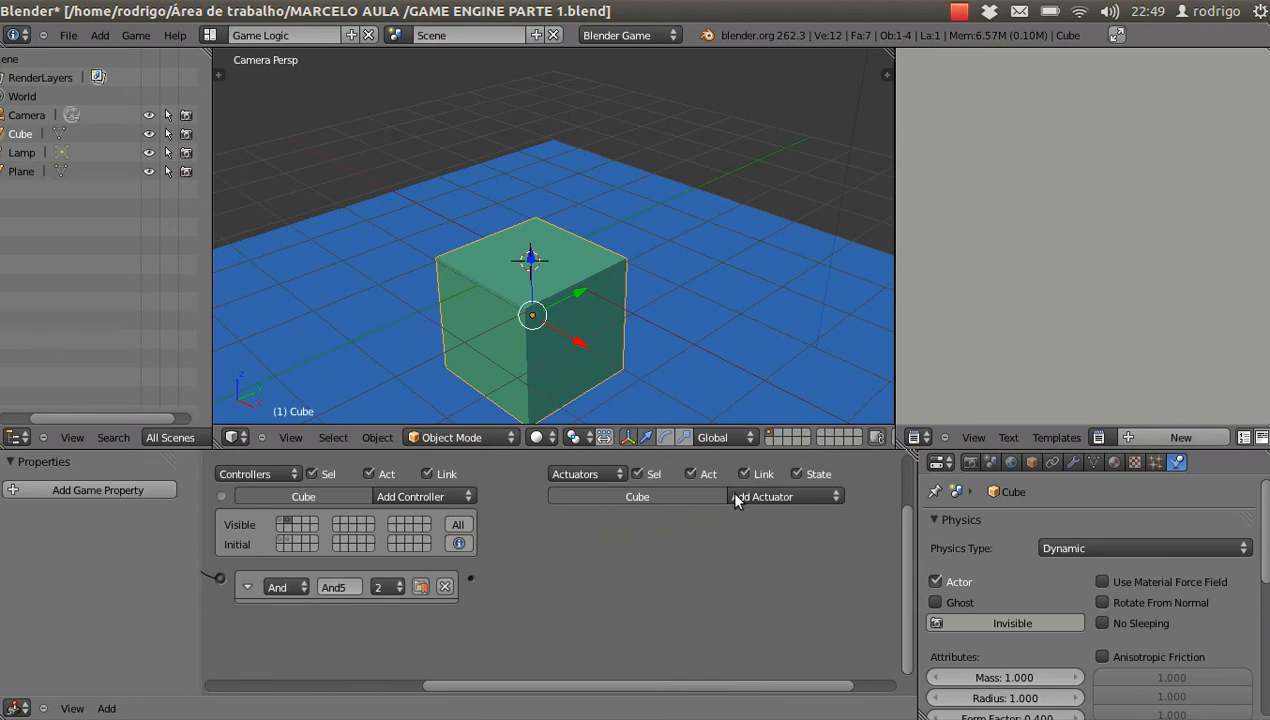
{"action": "left_click", "coordinate": [785, 496]}
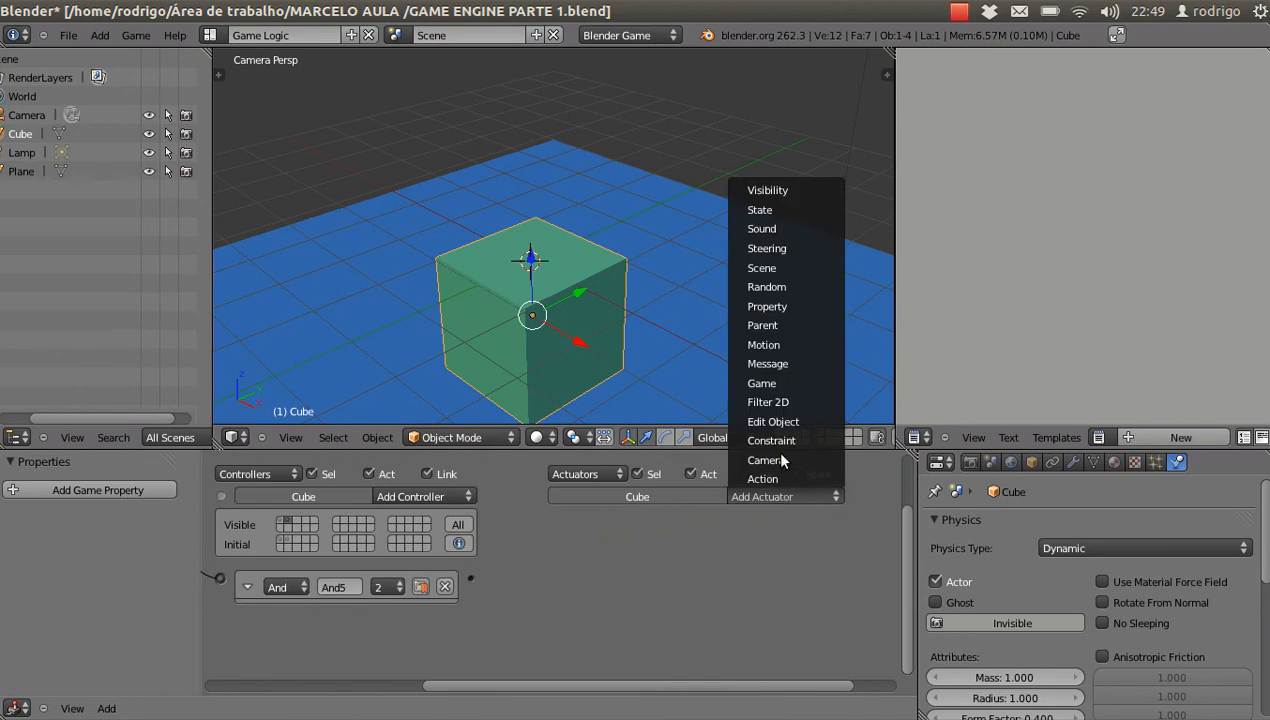
{"action": "left_click", "coordinate": [788, 345]}
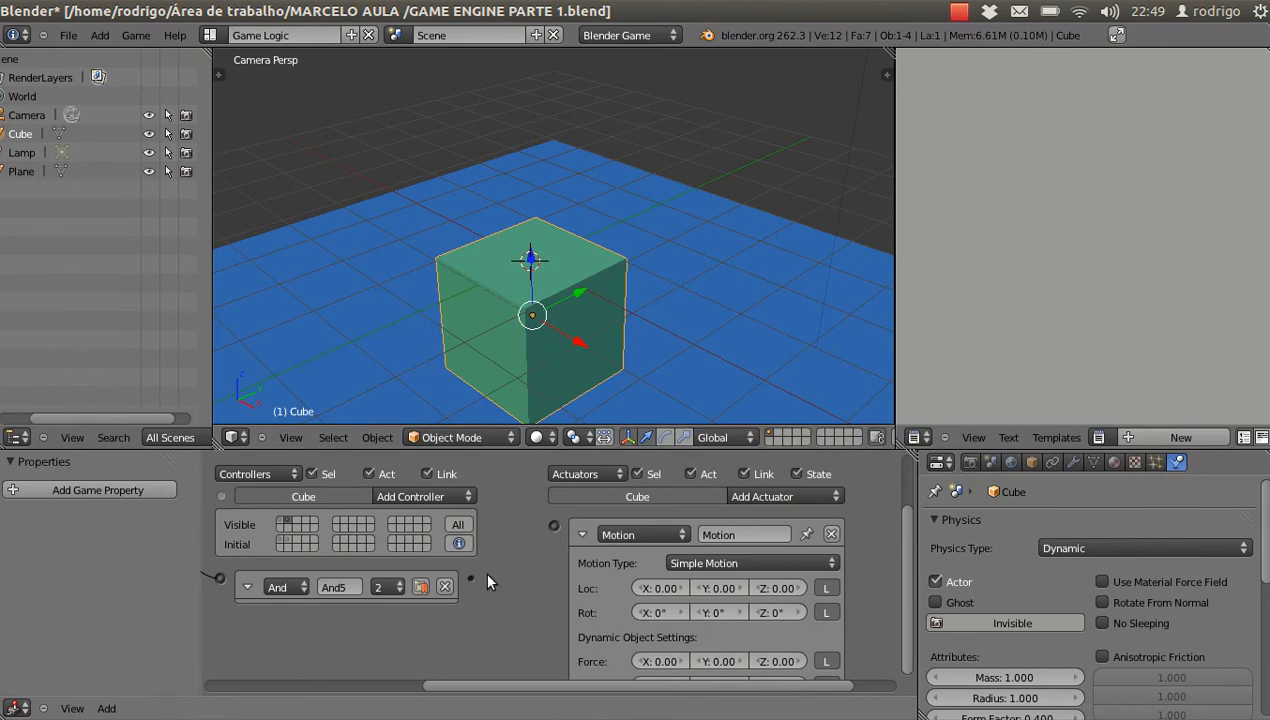
{"action": "left_click_drag", "start_coordinate": [472, 577], "coordinate": [554, 525]}
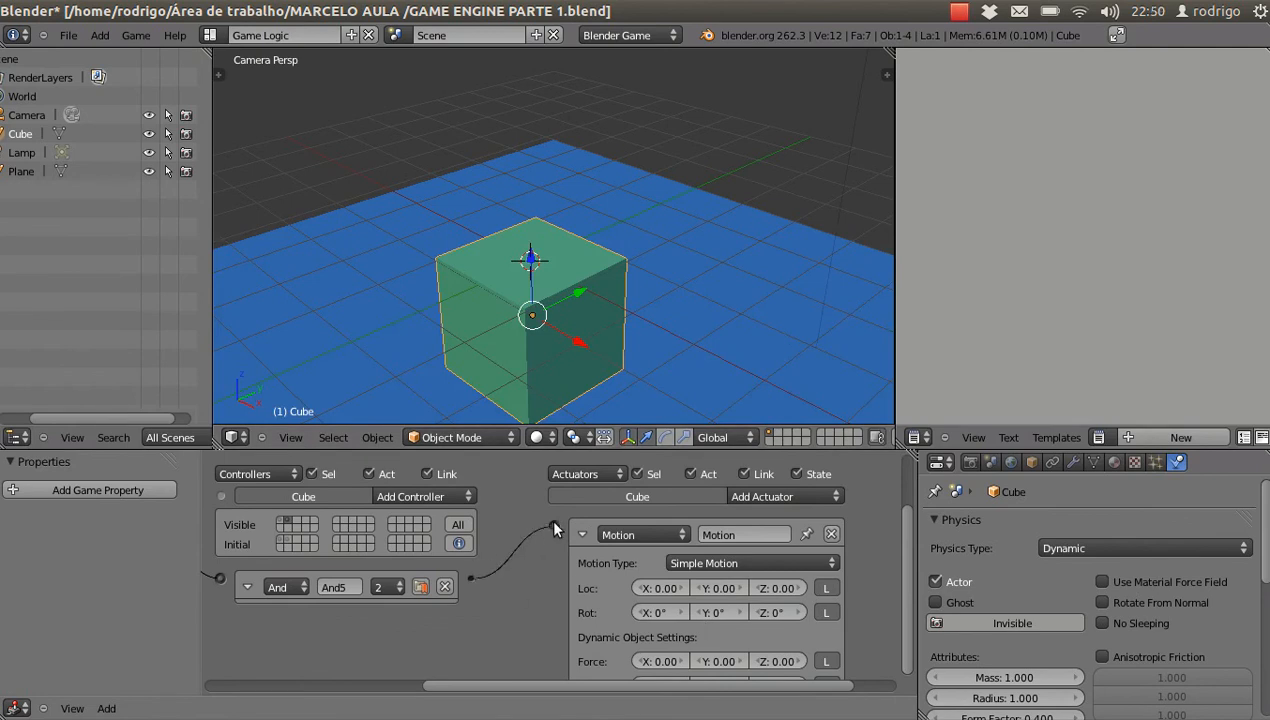
- Set the Z location value of the Motion actuator and collapse the actuator
{"action": "left_click", "coordinate": [779, 590]}
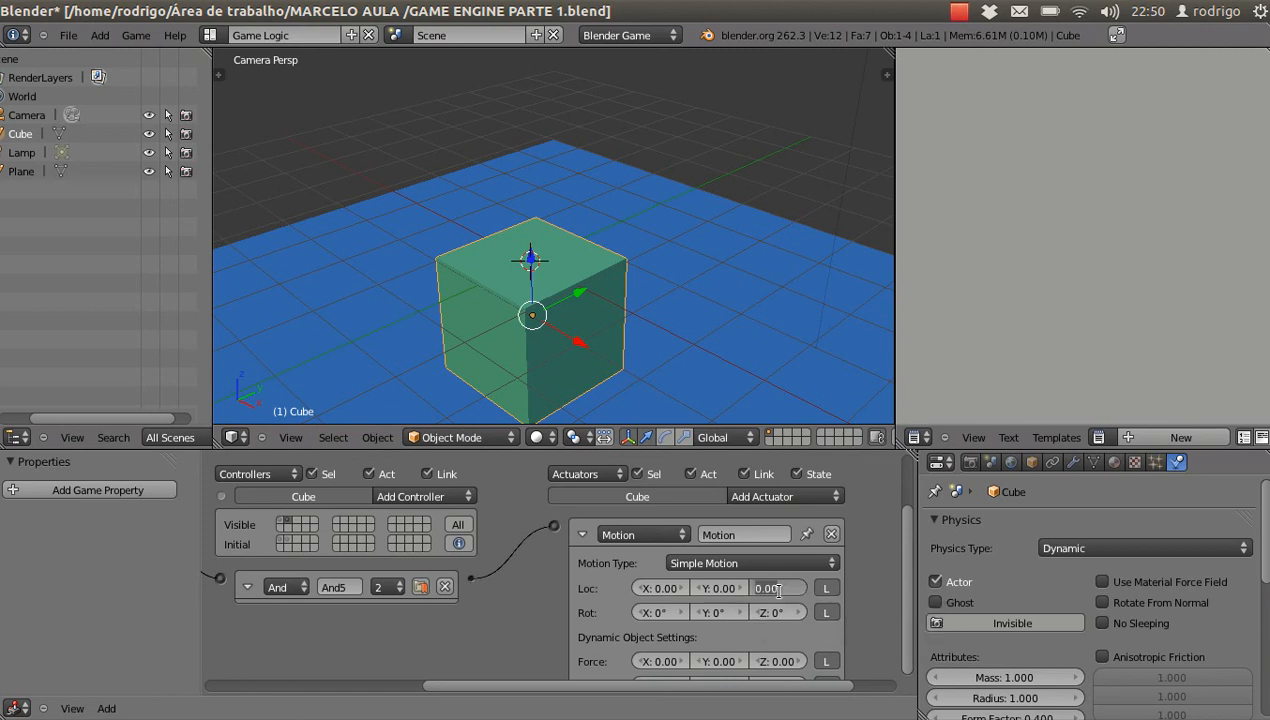
{"action": "type", "text": "0"}
{"action": "left_click", "coordinate": [583, 535]}
- Examine the second state's logic chain, the PULAR sensor's key setting and the visible state cells
{"action": "scroll", "coordinate": [576, 541], "scroll_direction": "down", "scroll_amount": 5}
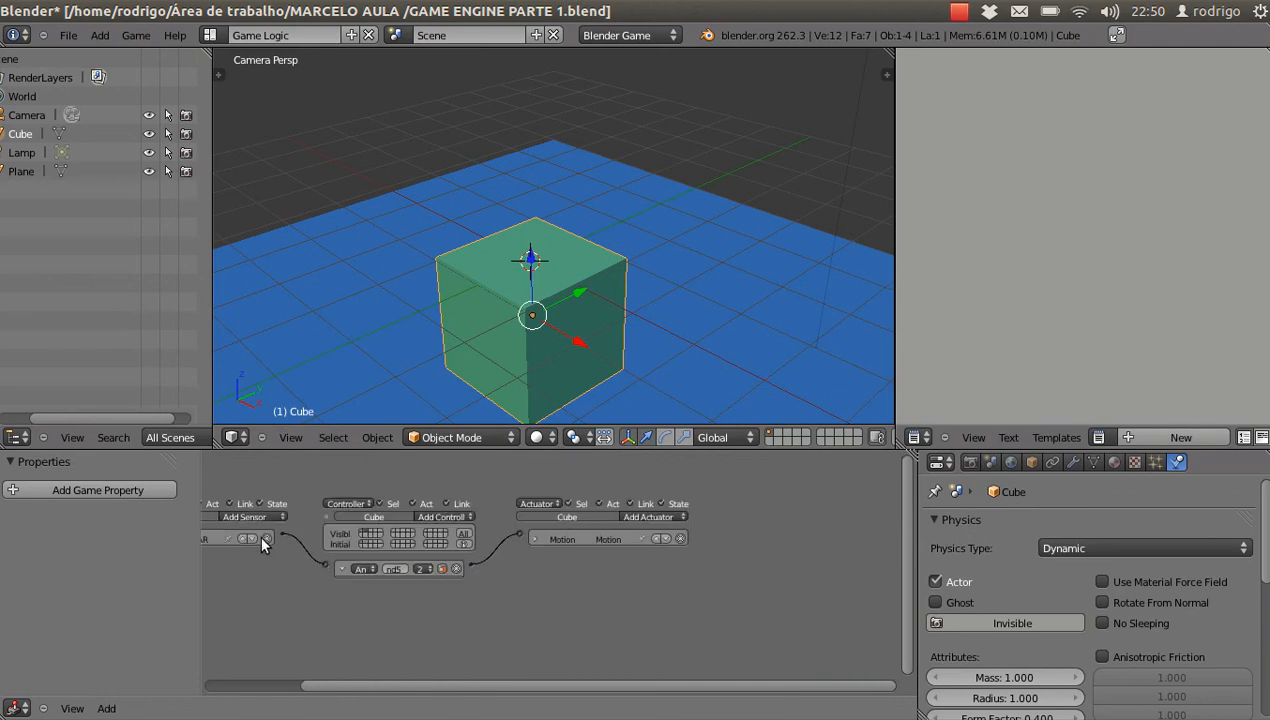
{"action": "middle_click_drag", "start_coordinate": [290, 545], "coordinate": [459, 546]}
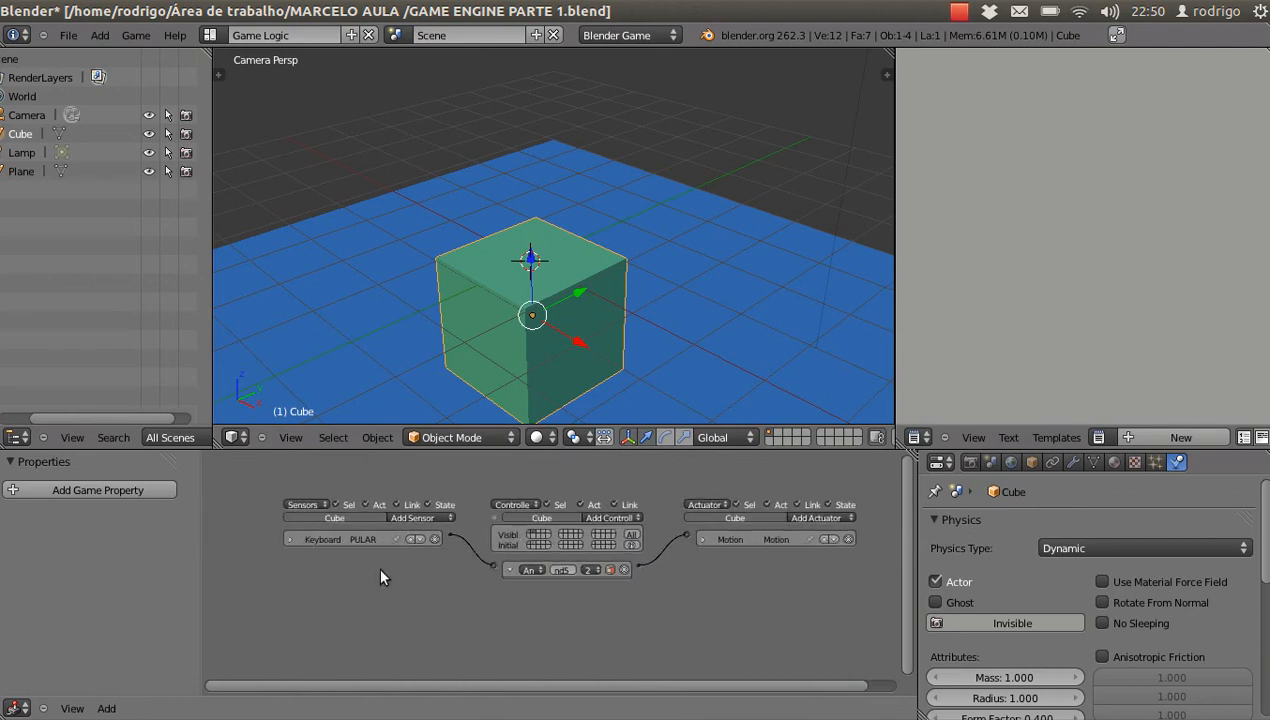
{"action": "left_click", "coordinate": [291, 540]}
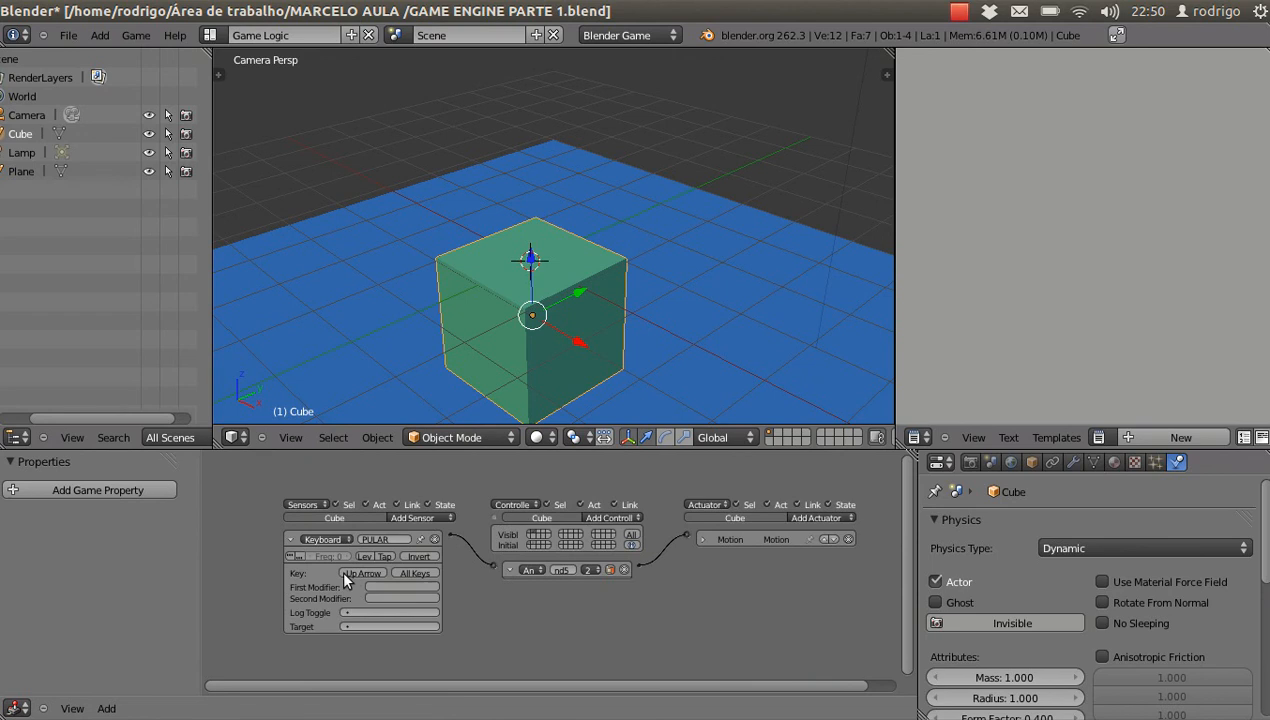
{"action": "left_click", "coordinate": [292, 539]}
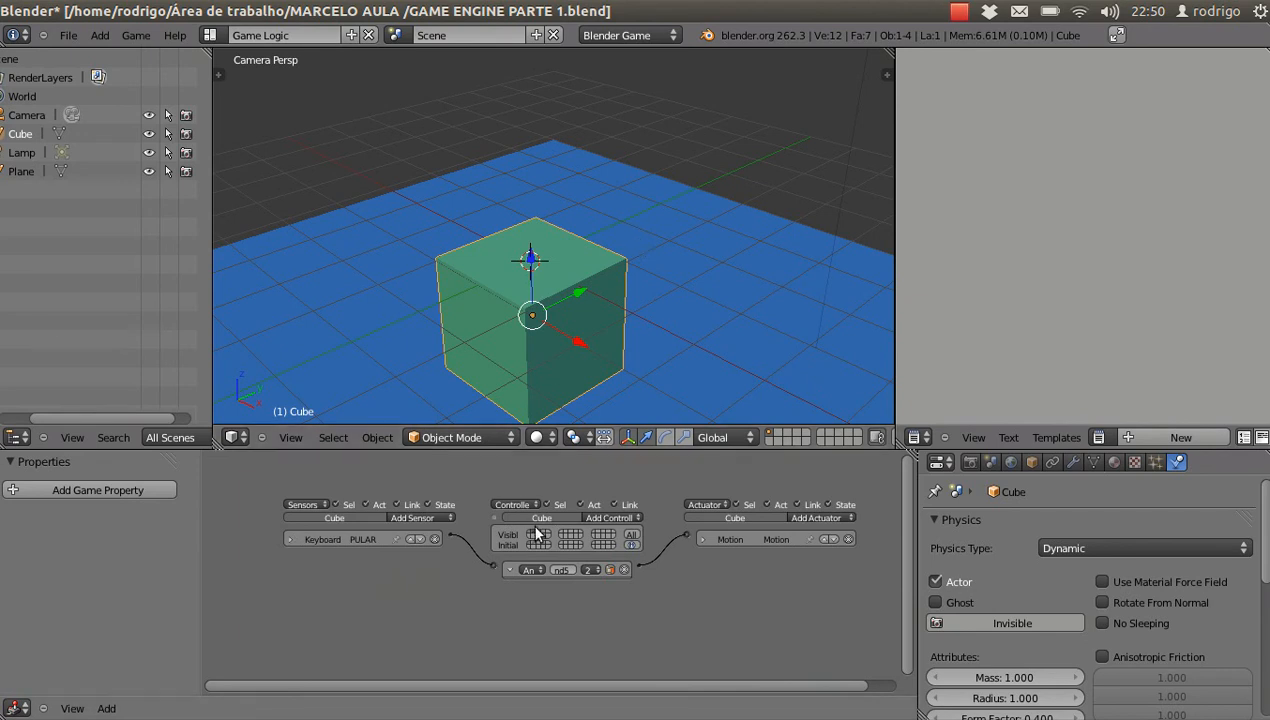
{"action": "scroll", "coordinate": [535, 535], "scroll_direction": "up", "scroll_amount": 2}
{"action": "scroll", "coordinate": [533, 535], "scroll_direction": "up", "scroll_amount": 3}
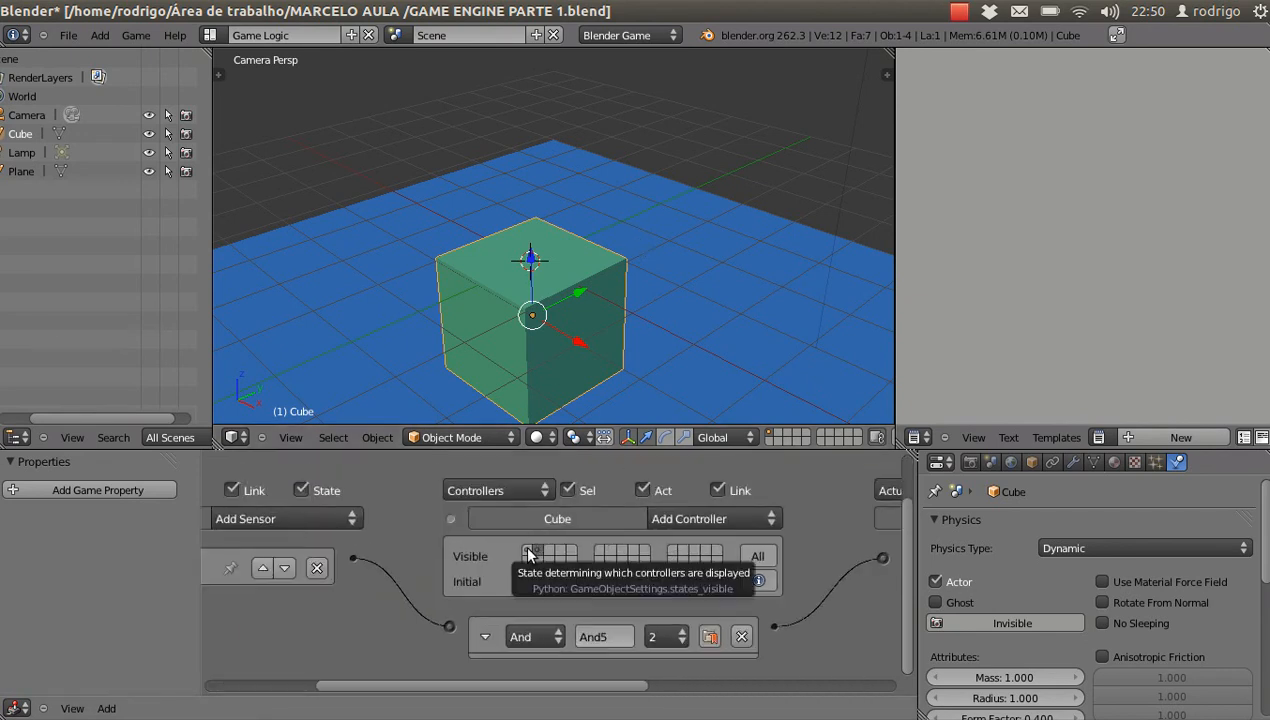
{"action": "scroll", "coordinate": [597, 293], "scroll_direction": "down", "scroll_amount": 4}
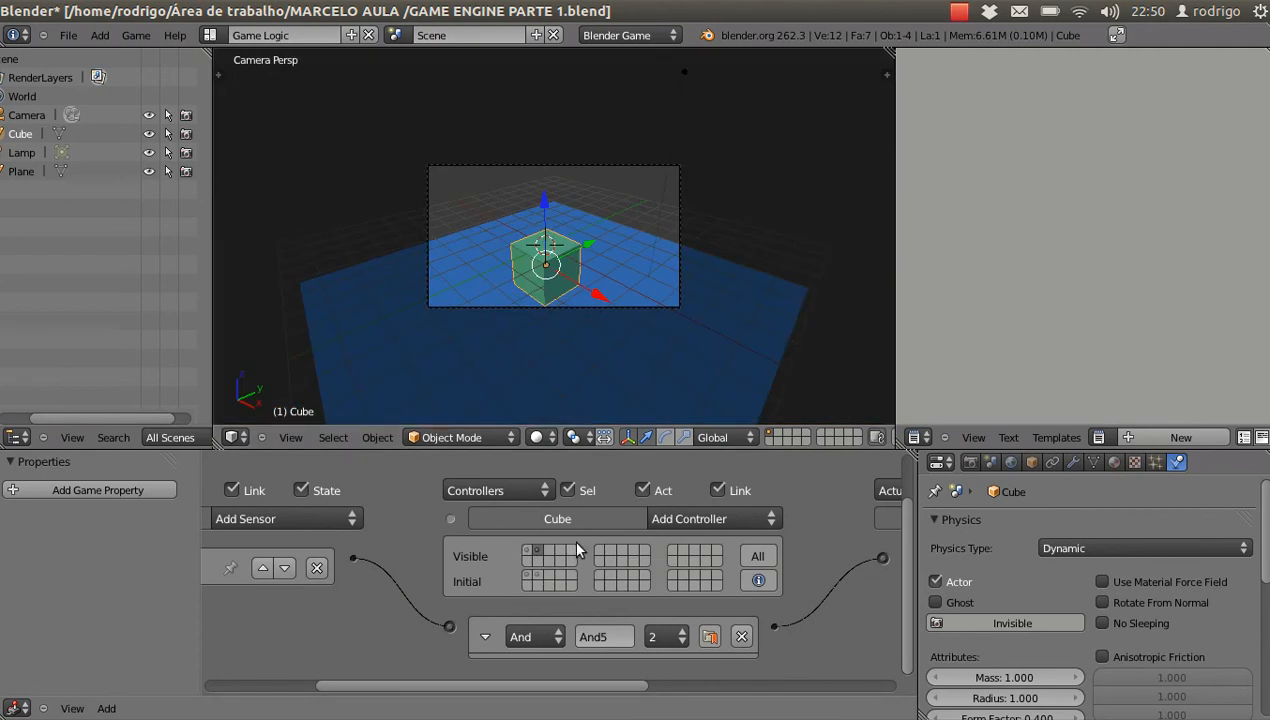
{"action": "scroll", "coordinate": [605, 330], "scroll_direction": "up", "scroll_amount": 5}
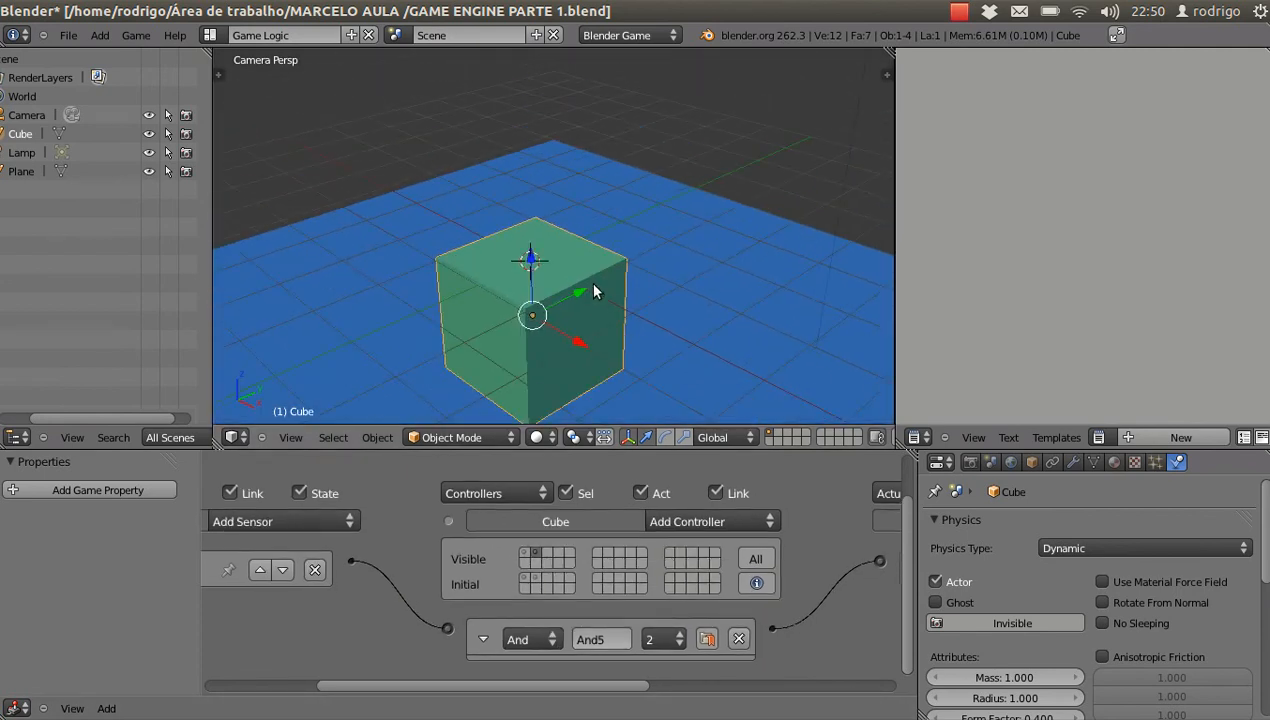
- Run the game, test the state change with Spacebar, and stop the game
{"action": "key", "text": "p"}
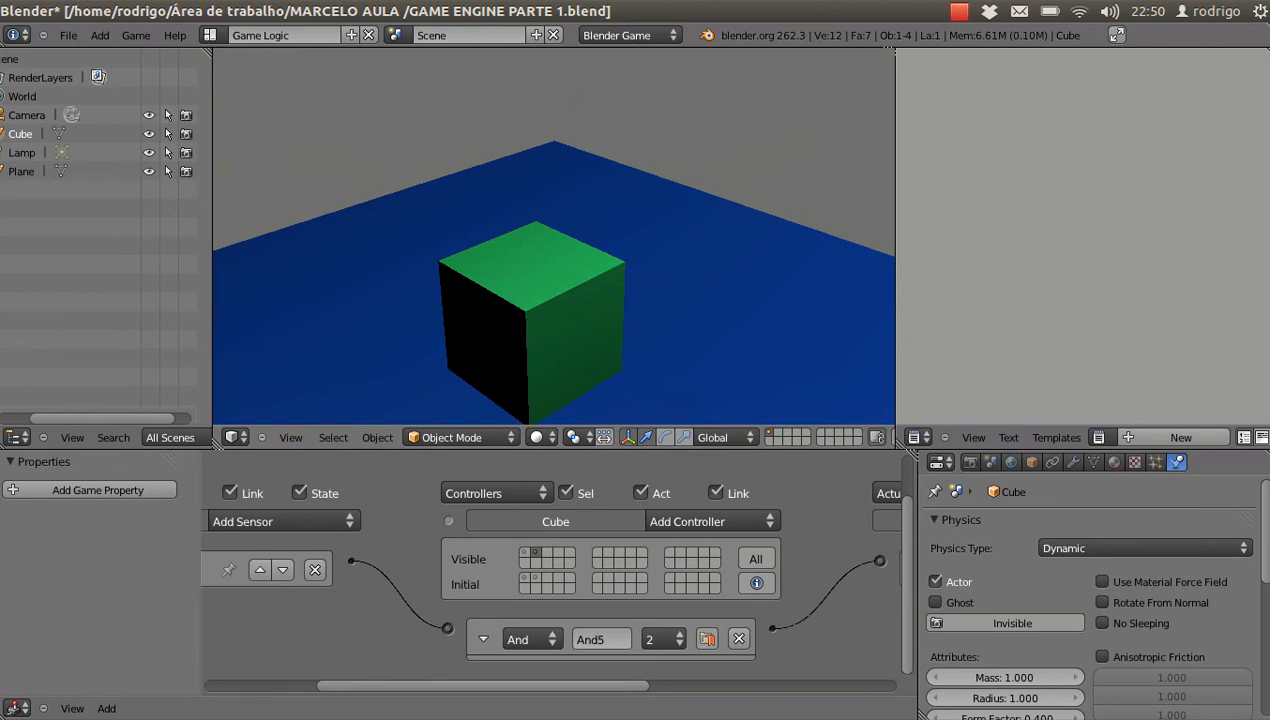
{"action": "key", "text": "space"}
{"action": "key", "text": "space"}
{"action": "key", "text": "Escape"}
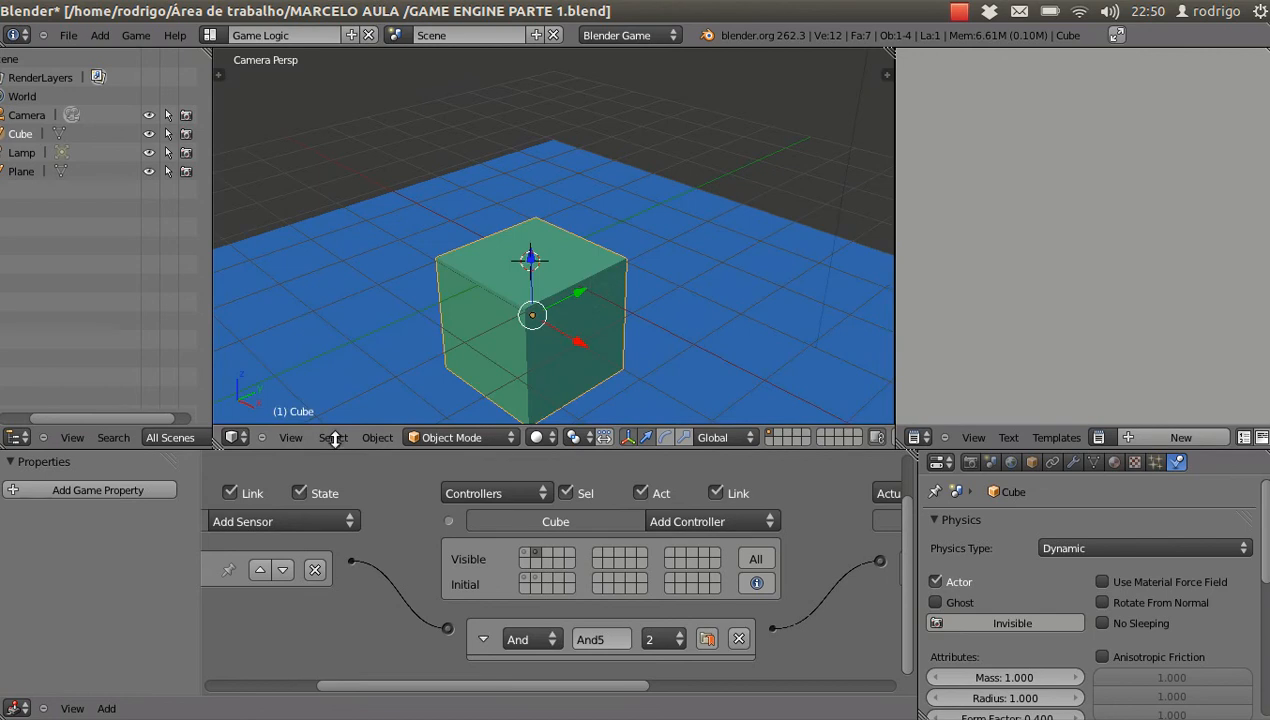
- Show the cube's first state in the logic editor and open the scene's render settings
{"action": "left_click", "coordinate": [525, 556]}
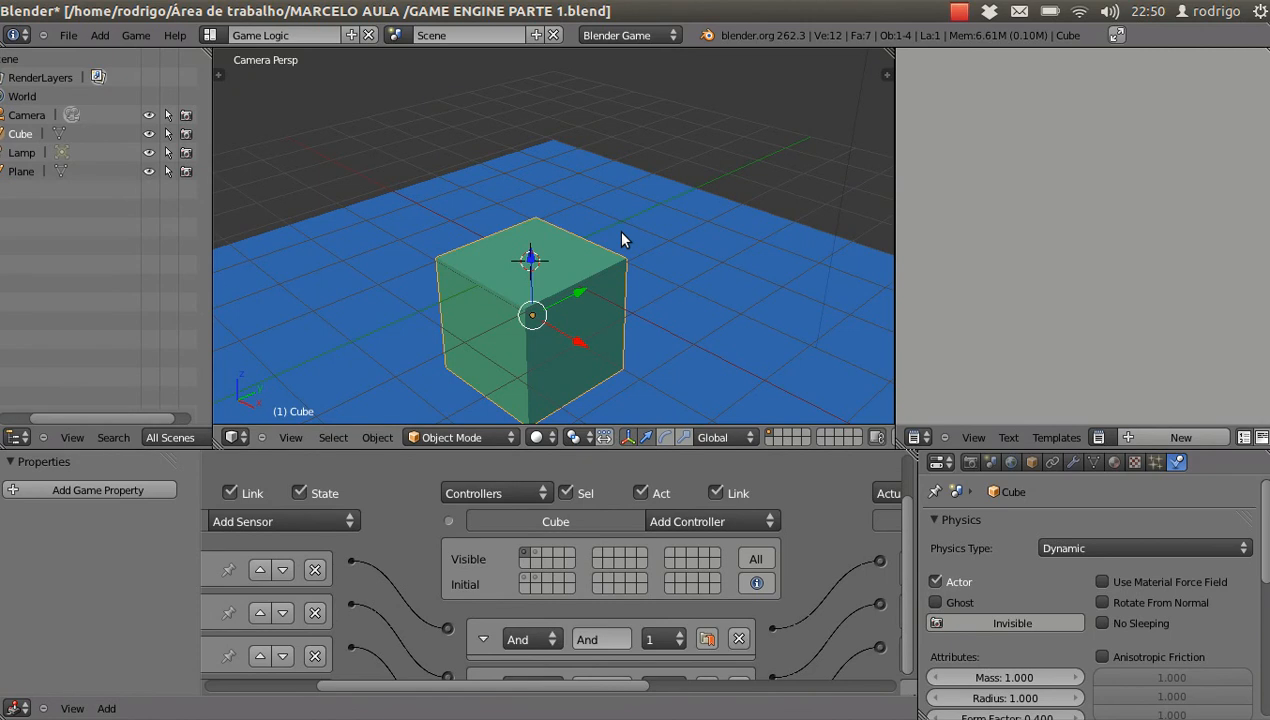
{"action": "left_click", "coordinate": [972, 462]}
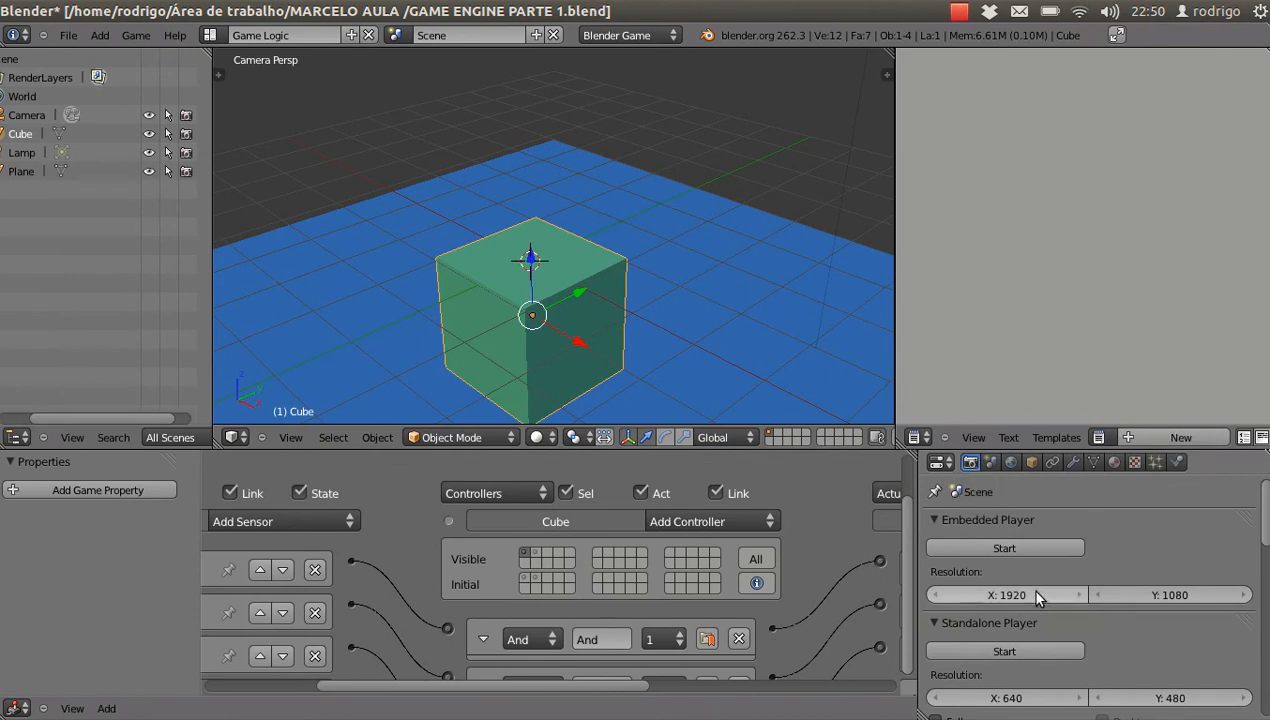
- Run the game, test the cube's Up Arrow movement, and stop the game
{"action": "left_click", "coordinate": [1015, 546]}
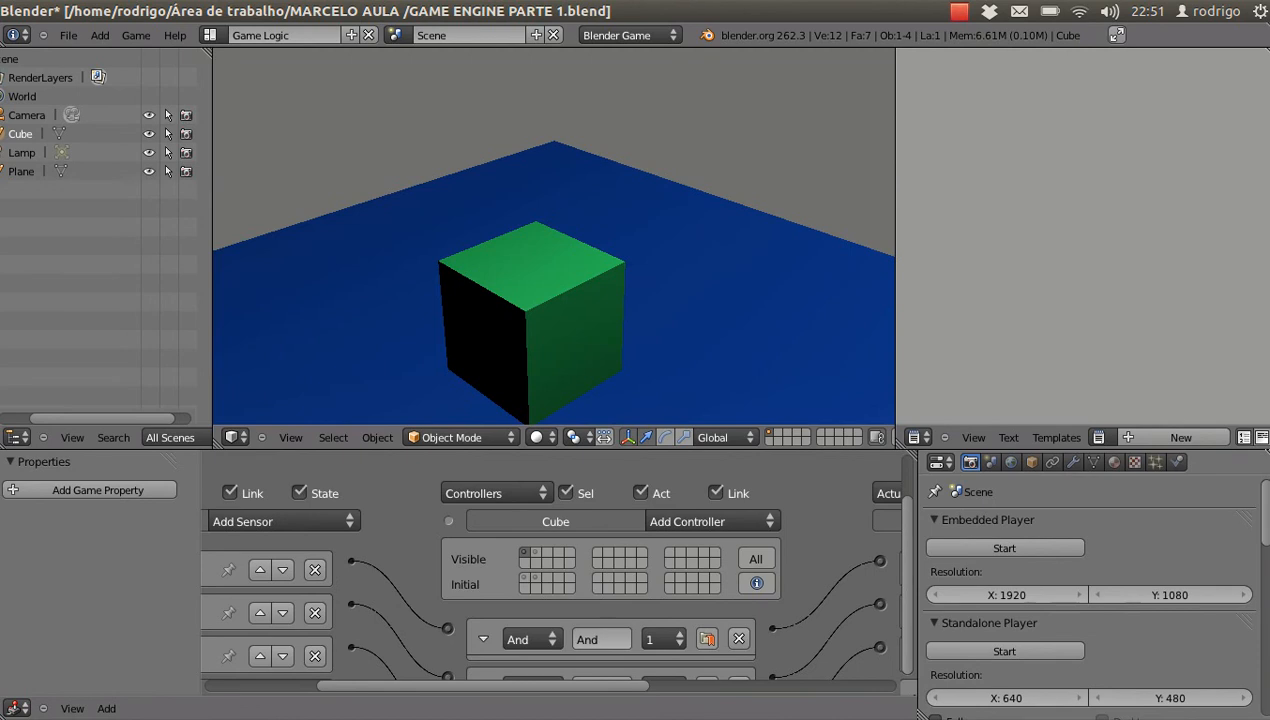
{"action": "key", "text": "Up"}
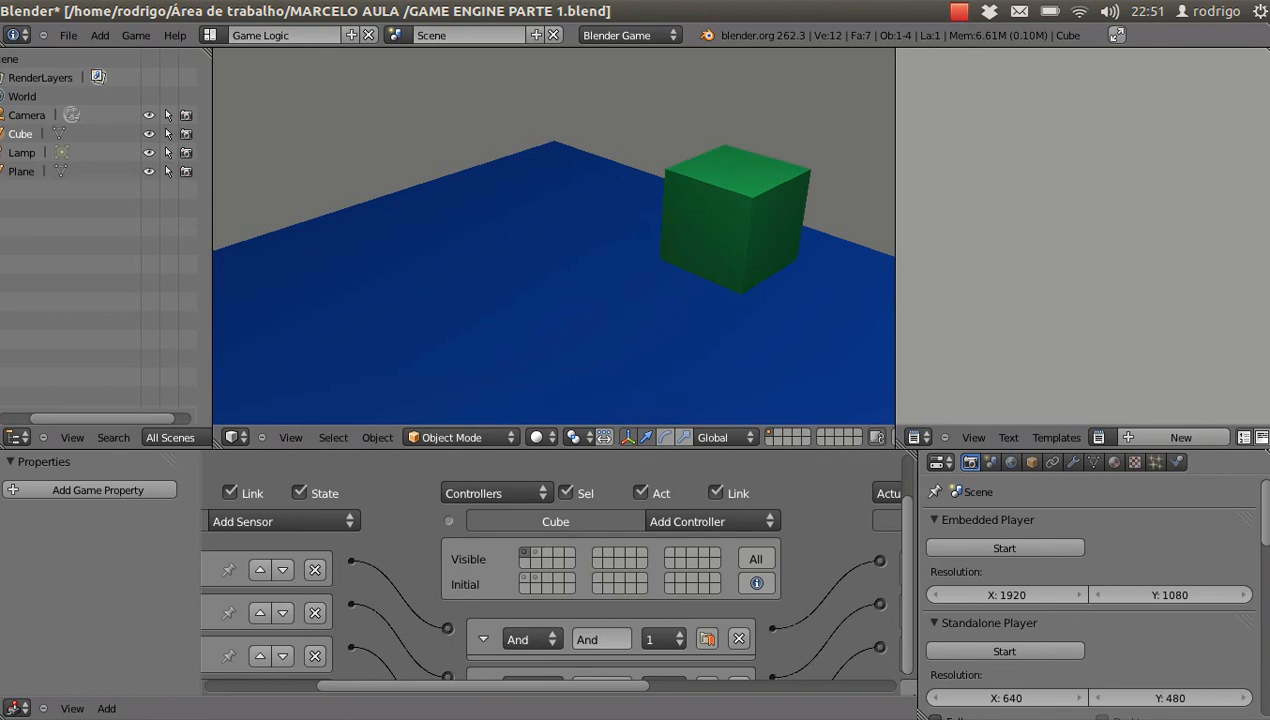
{"action": "key", "text": "Escape"}
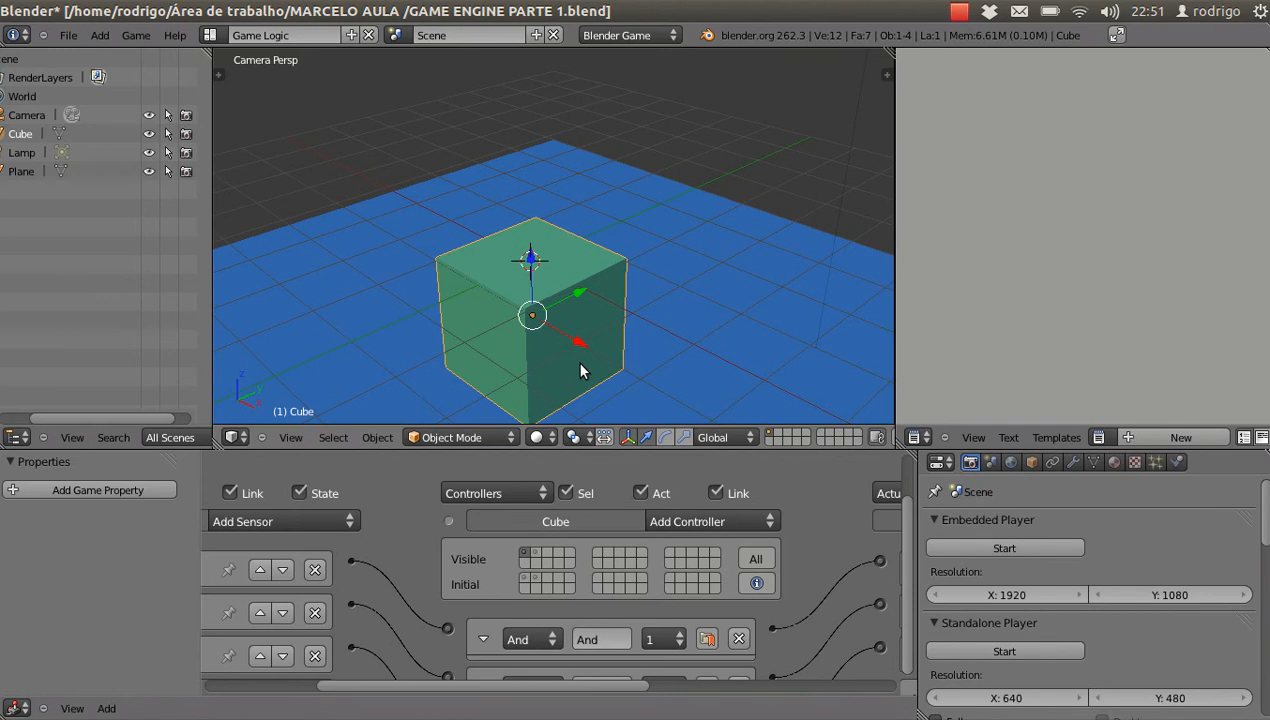
- Restart the game and test moving the cube forward and backward with the Up and Down Arrows
{"action": "scroll", "coordinate": [568, 327], "scroll_direction": "down", "scroll_amount": 2}
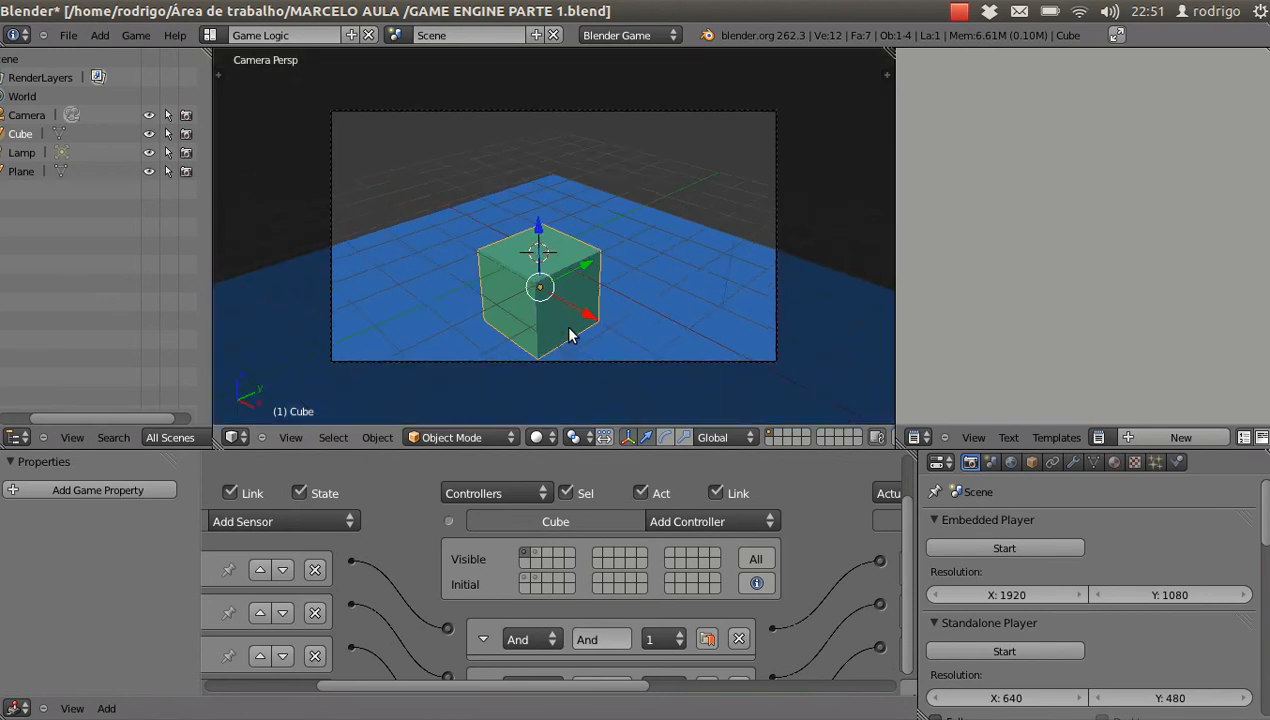
{"action": "scroll", "coordinate": [568, 334], "scroll_direction": "up", "scroll_amount": 1}
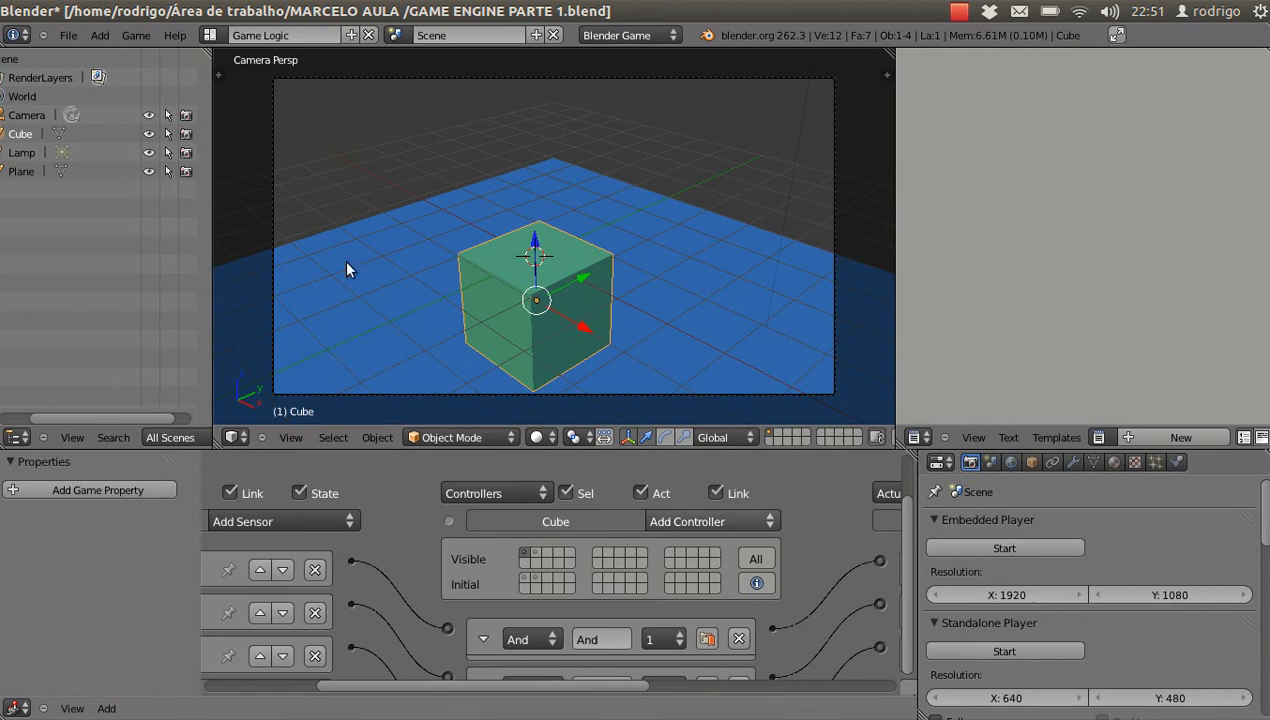
{"action": "left_click", "coordinate": [139, 38]}
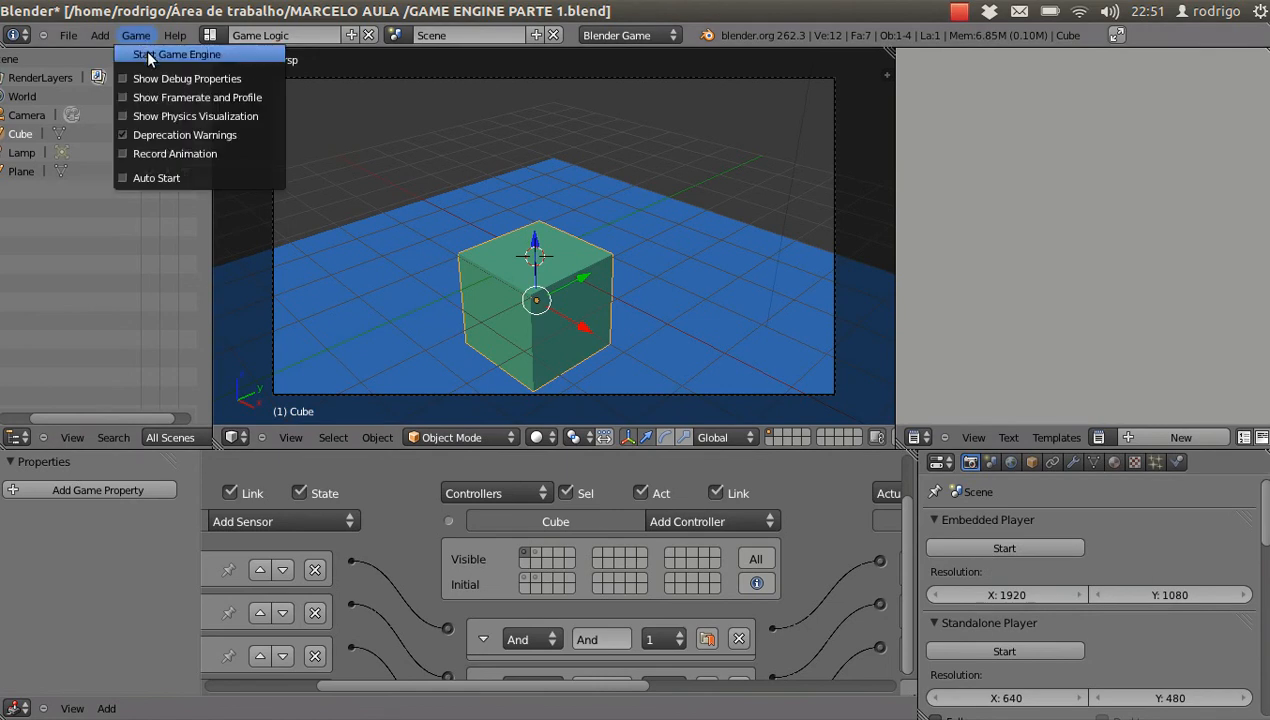
{"action": "left_click", "coordinate": [193, 55]}
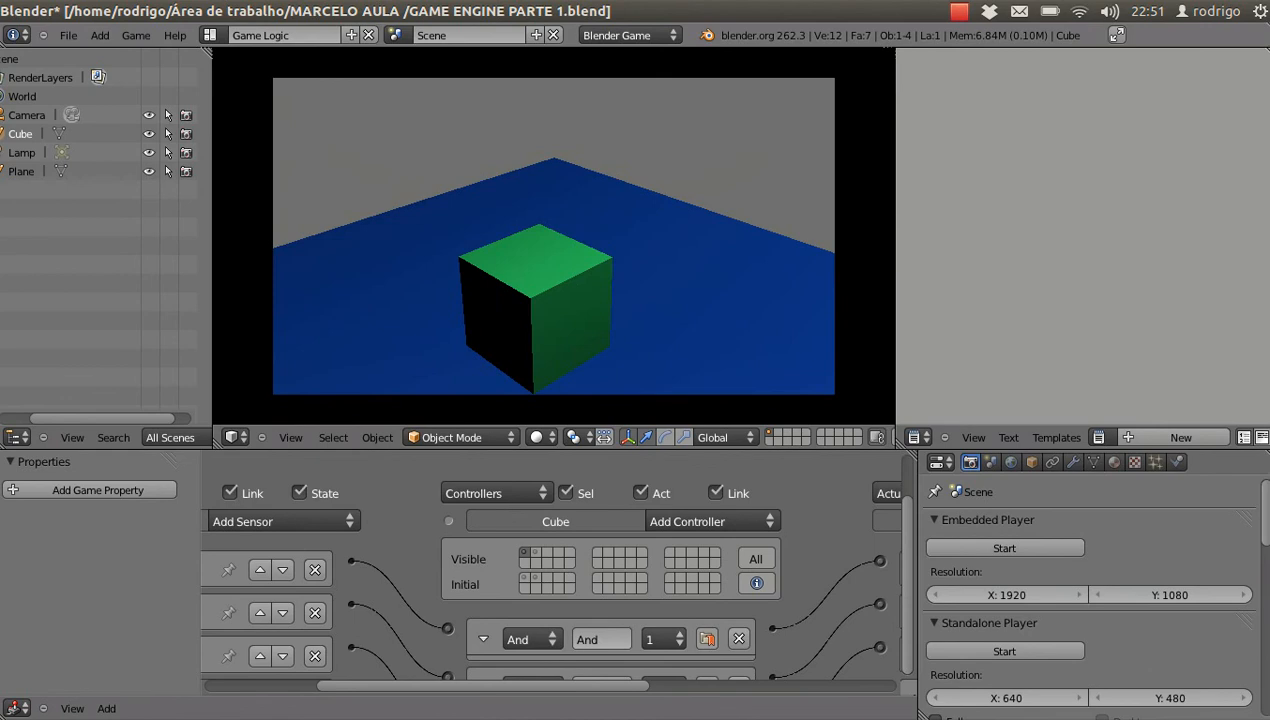
{"action": "key", "text": "Up"}
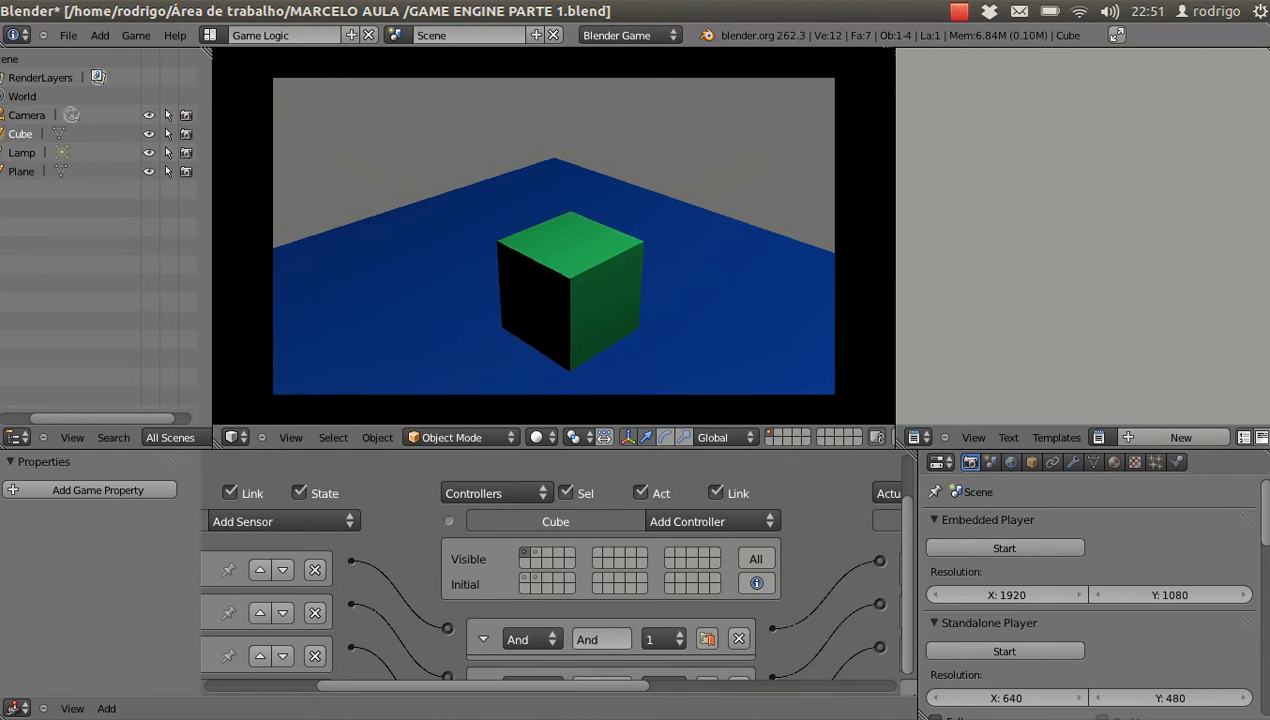
{"action": "key", "text": "Down"}
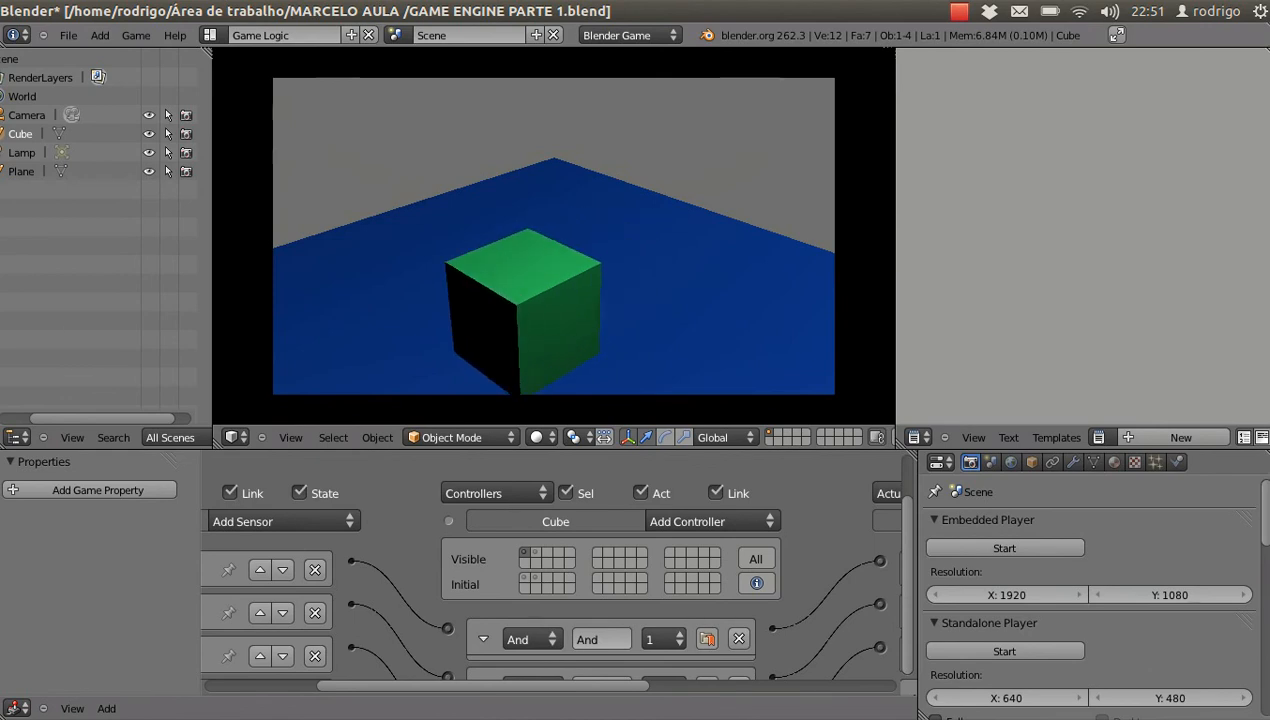
{"action": "key", "text": "Up"}
{"action": "key", "text": "Up"}
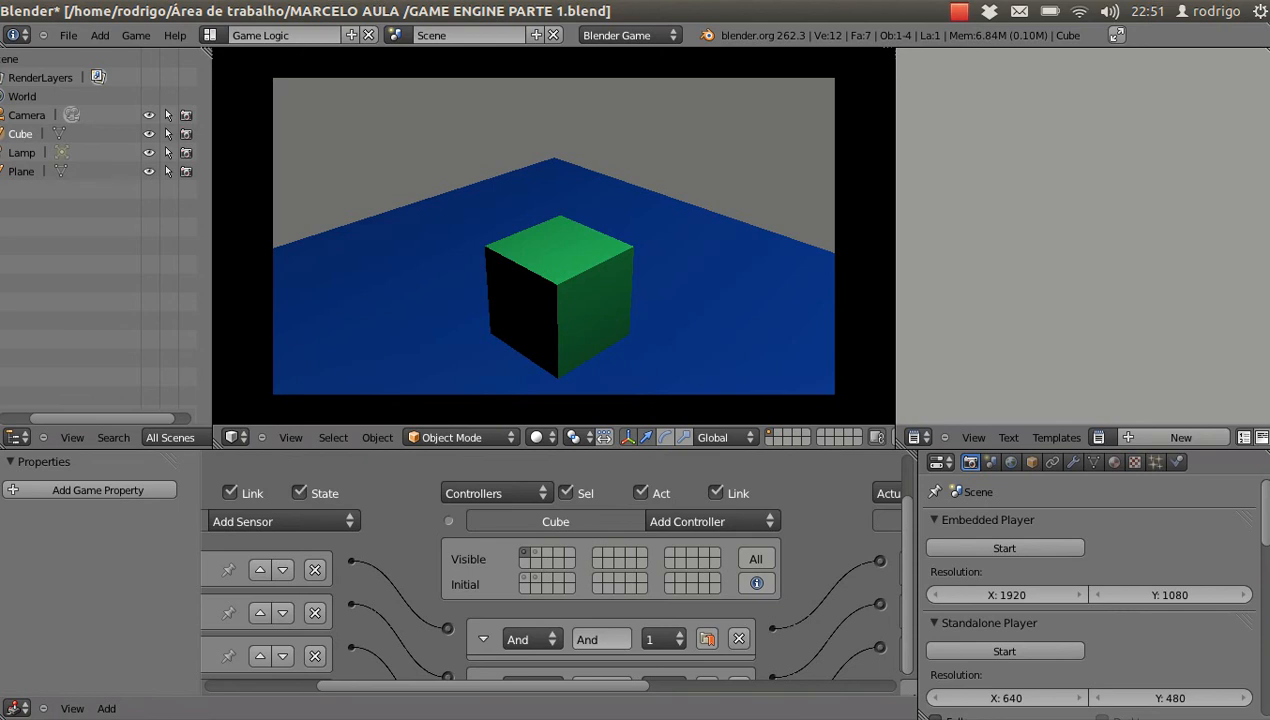
{"action": "key", "text": "Up"}
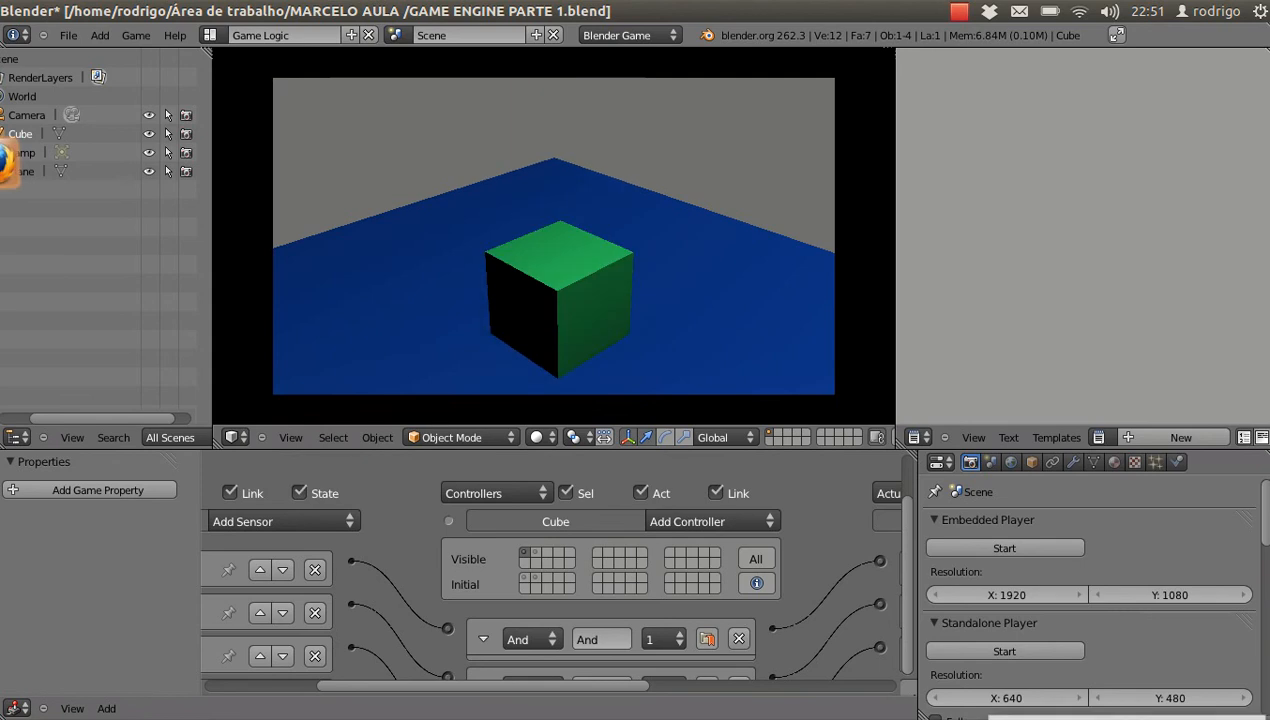
- Test the Spacebar state change repeatedly in the running game and stop the game
{"action": "key", "text": "space"}
{"action": "key", "text": "space"}
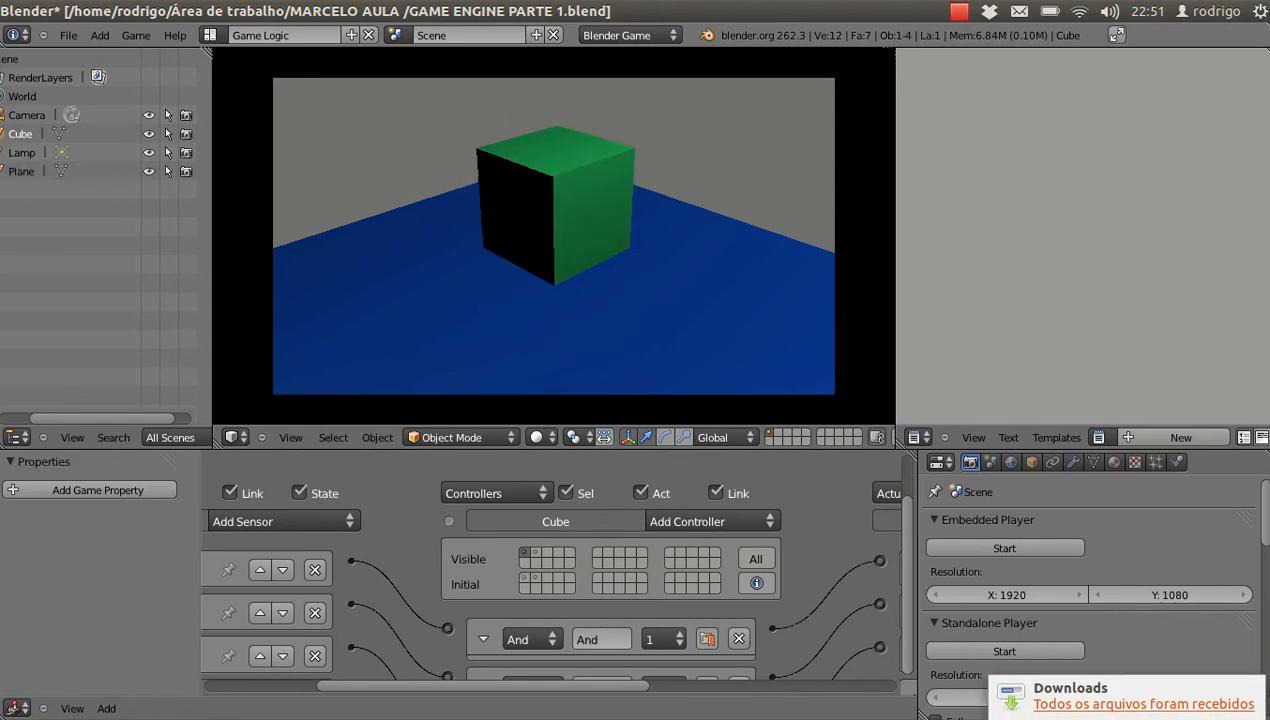
{"action": "key", "text": "space"}
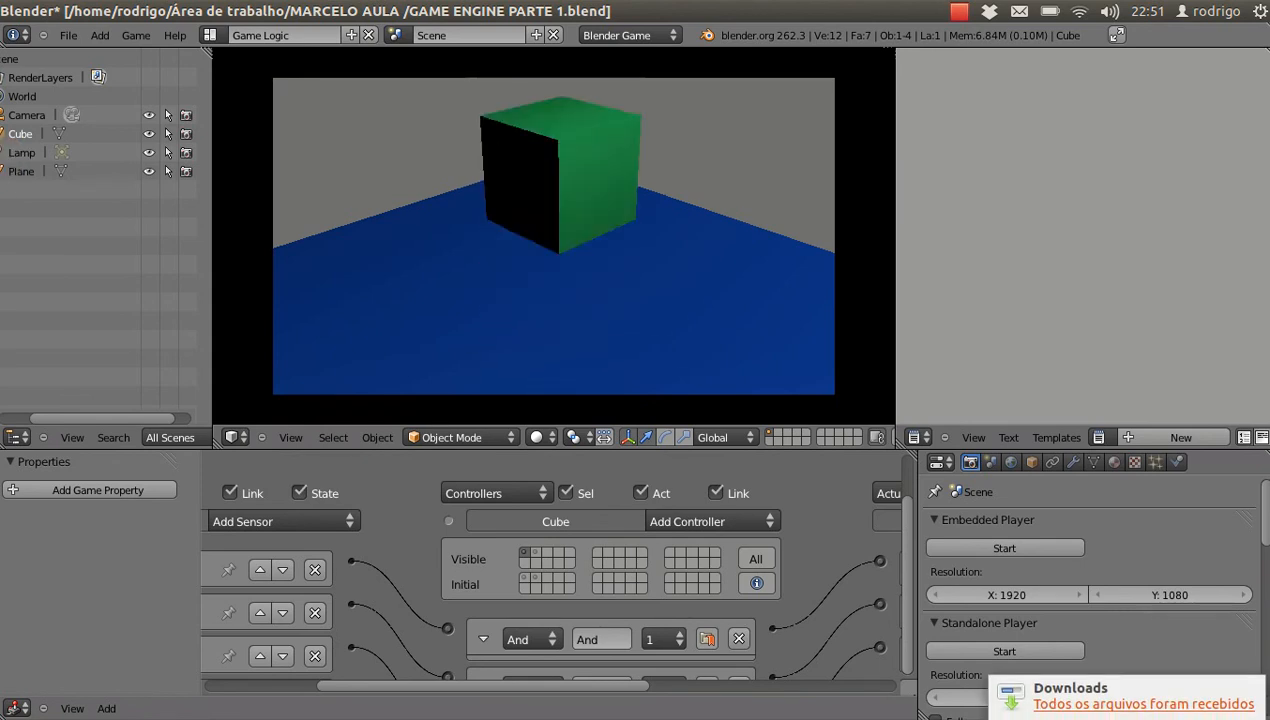
{"action": "key", "text": "space"}
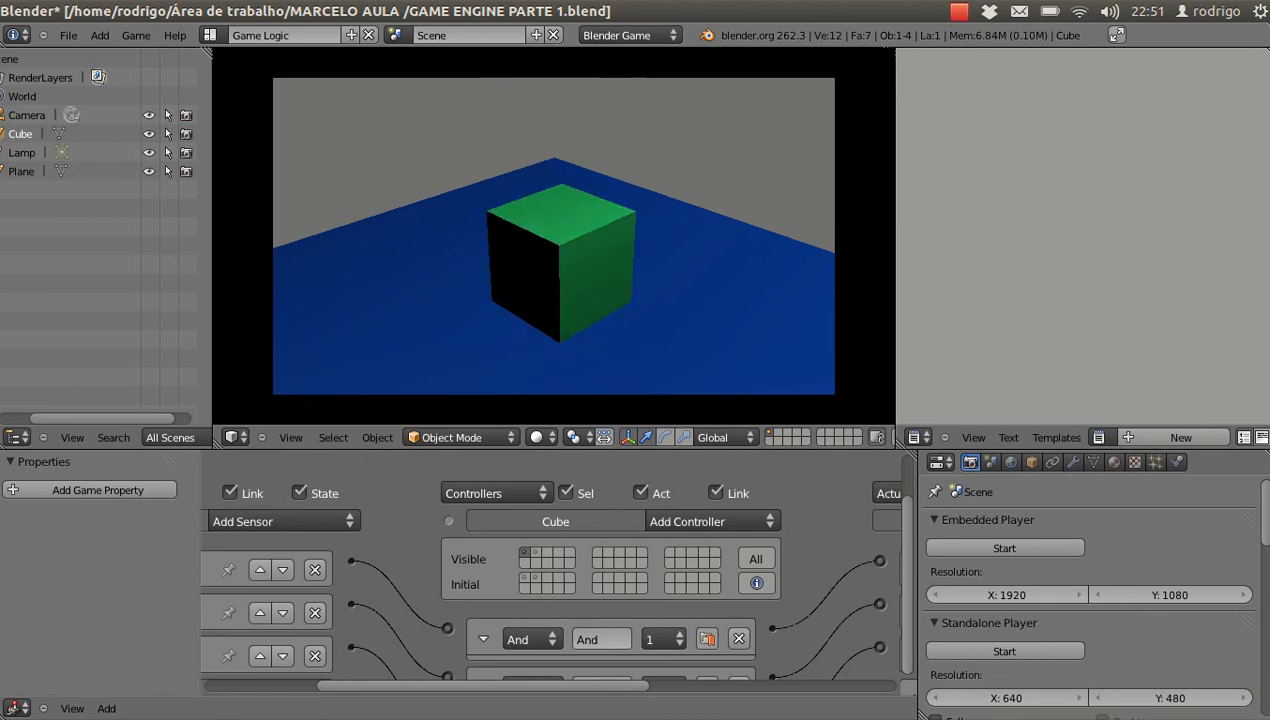
{"action": "key", "text": "space"}
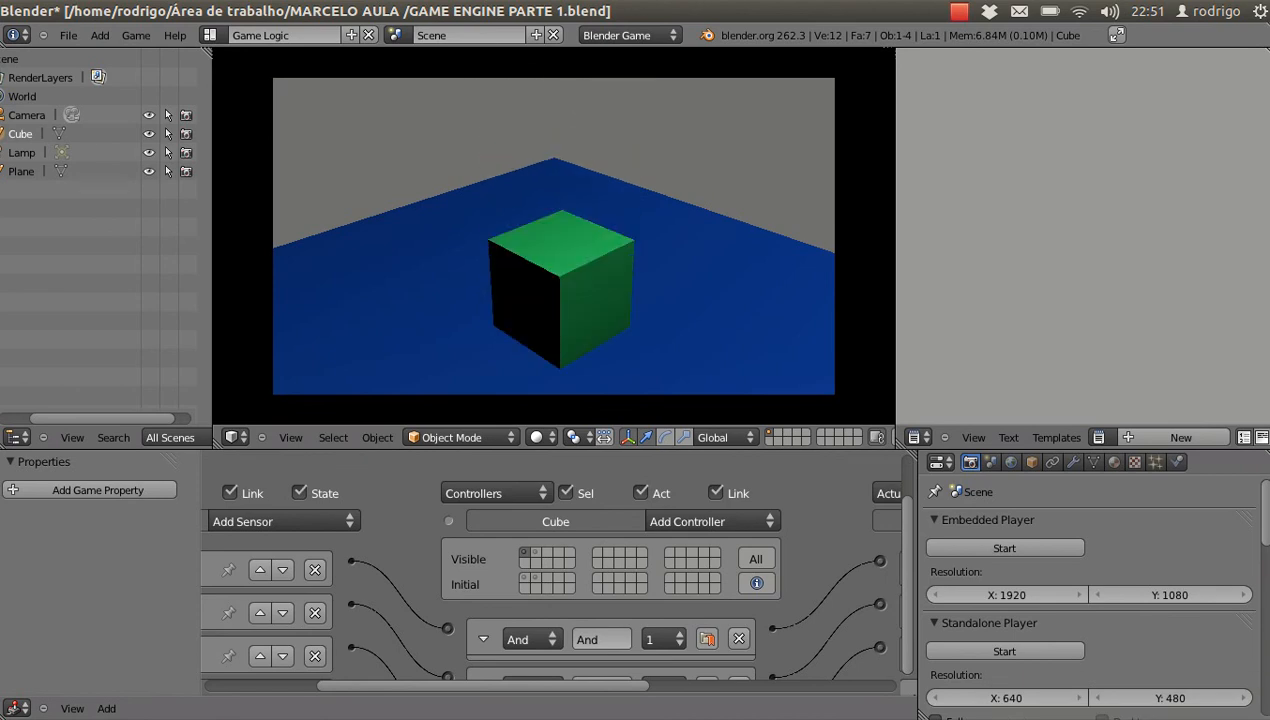
{"action": "key", "text": "space"}
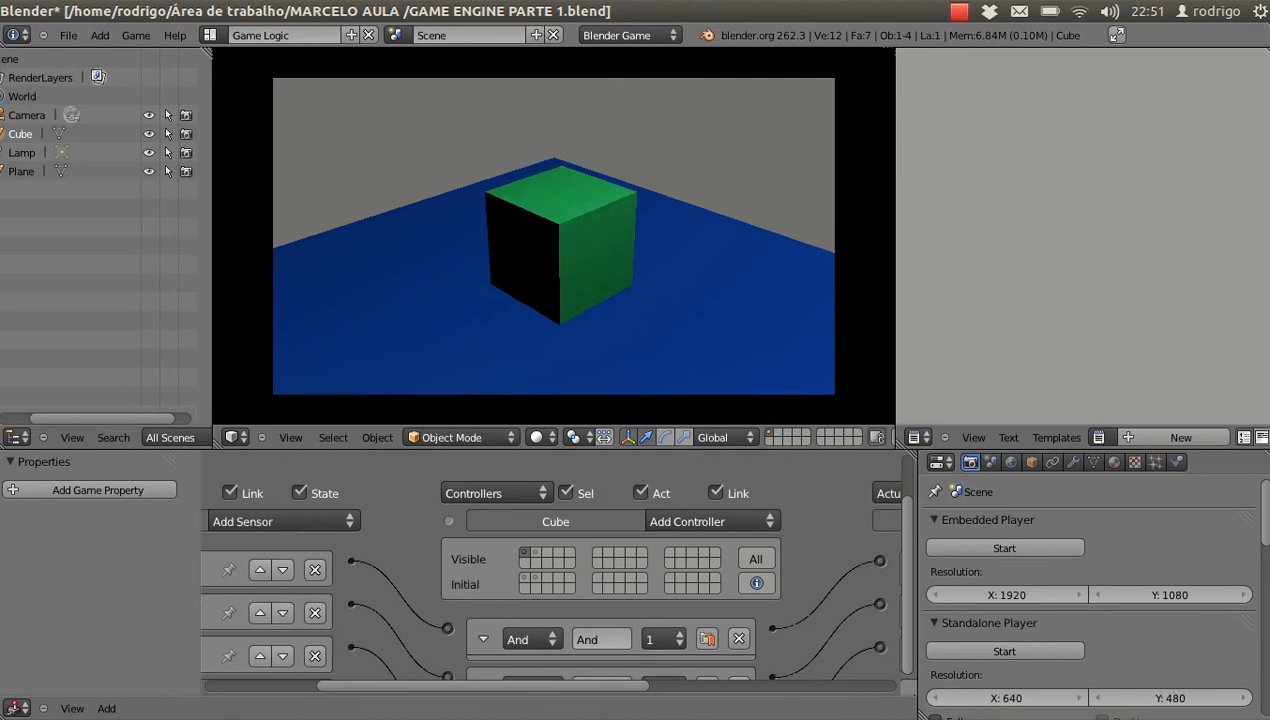
{"action": "key", "text": "space"}
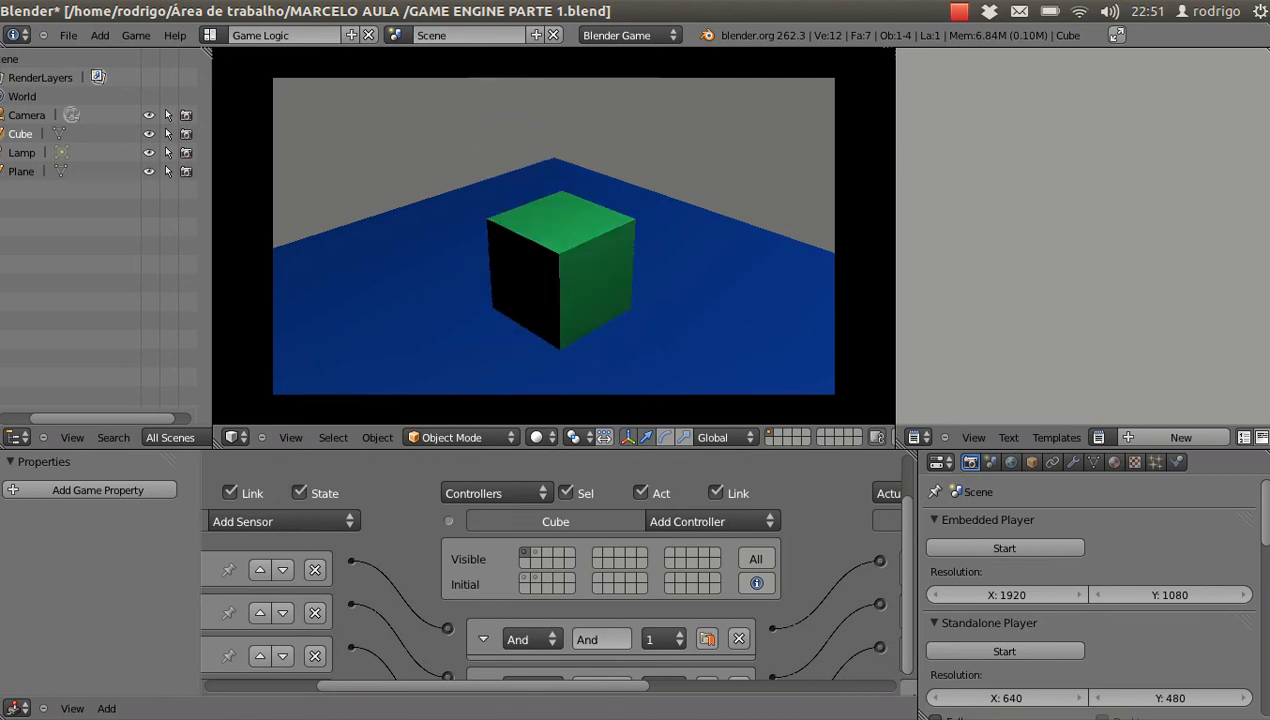
{"action": "key", "text": "Escape"}
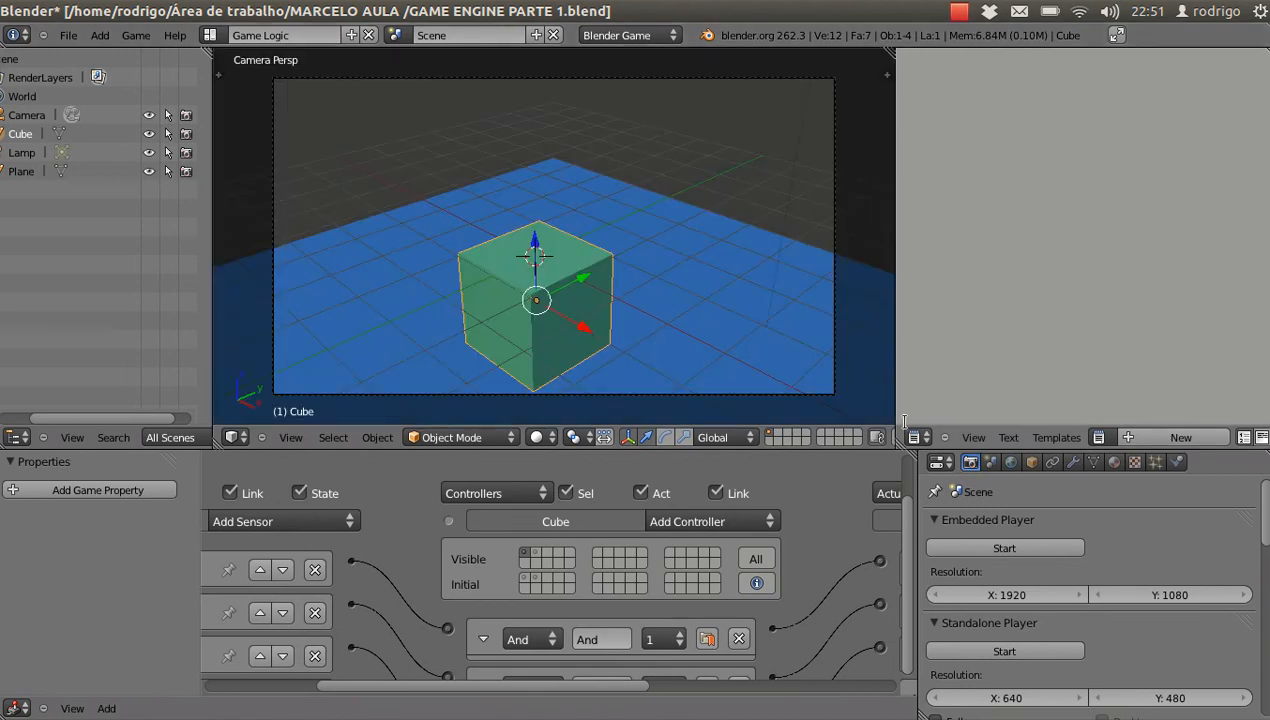
- Show the cube's second state and maximize the logic editor
{"action": "left_click", "coordinate": [539, 556]}
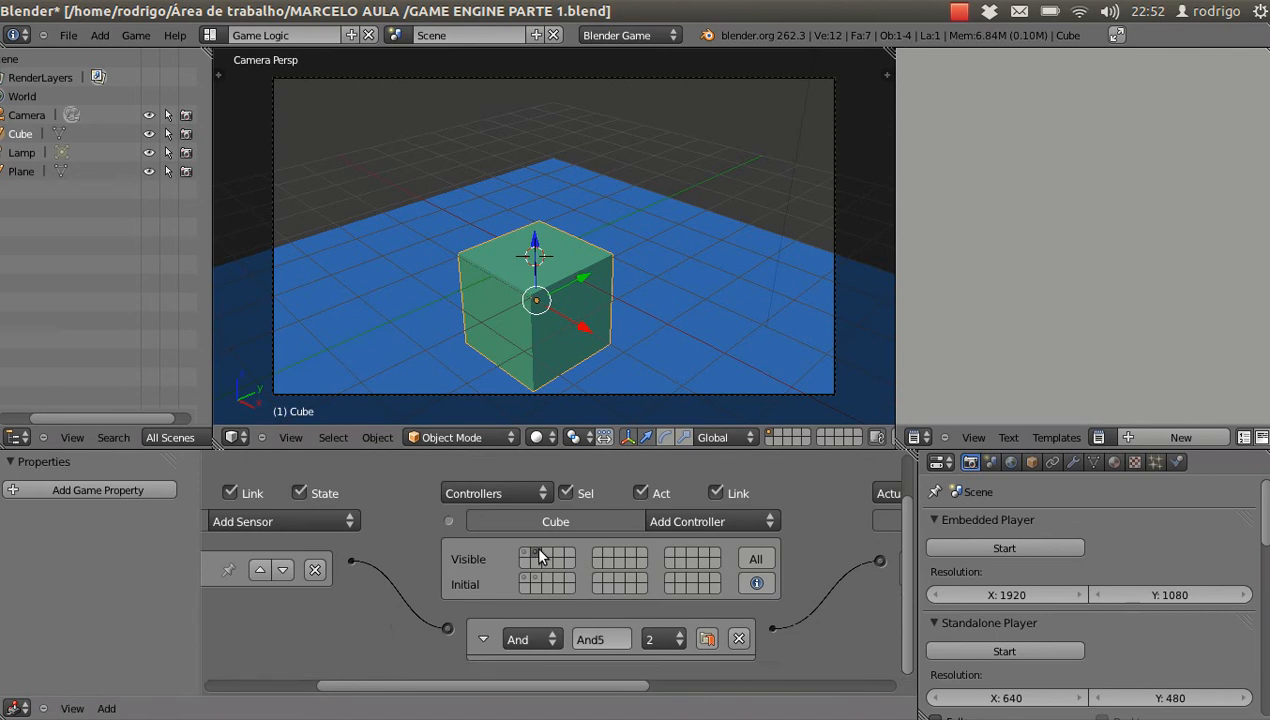
{"action": "scroll", "coordinate": [539, 556], "scroll_direction": "down", "scroll_amount": 3}
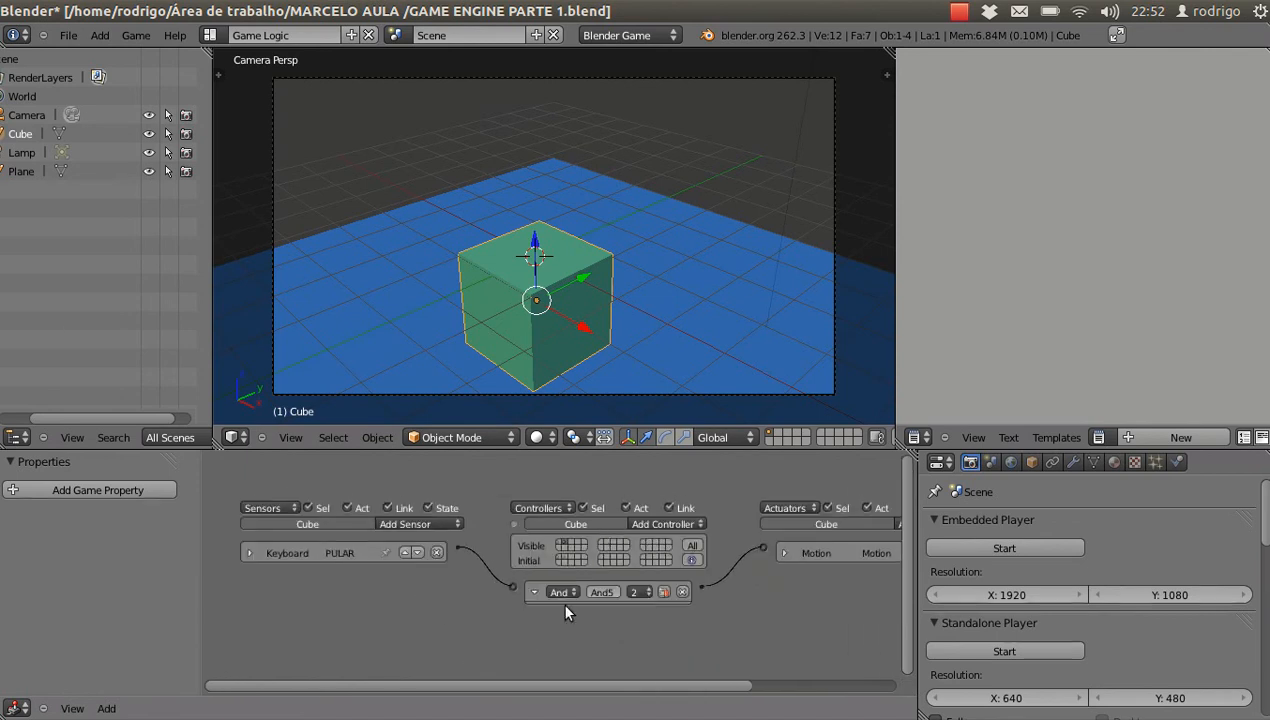
{"action": "key", "text": "ctrl+Up"}
{"action": "middle_click_drag", "start_coordinate": [943, 322], "coordinate": [900, 281]}
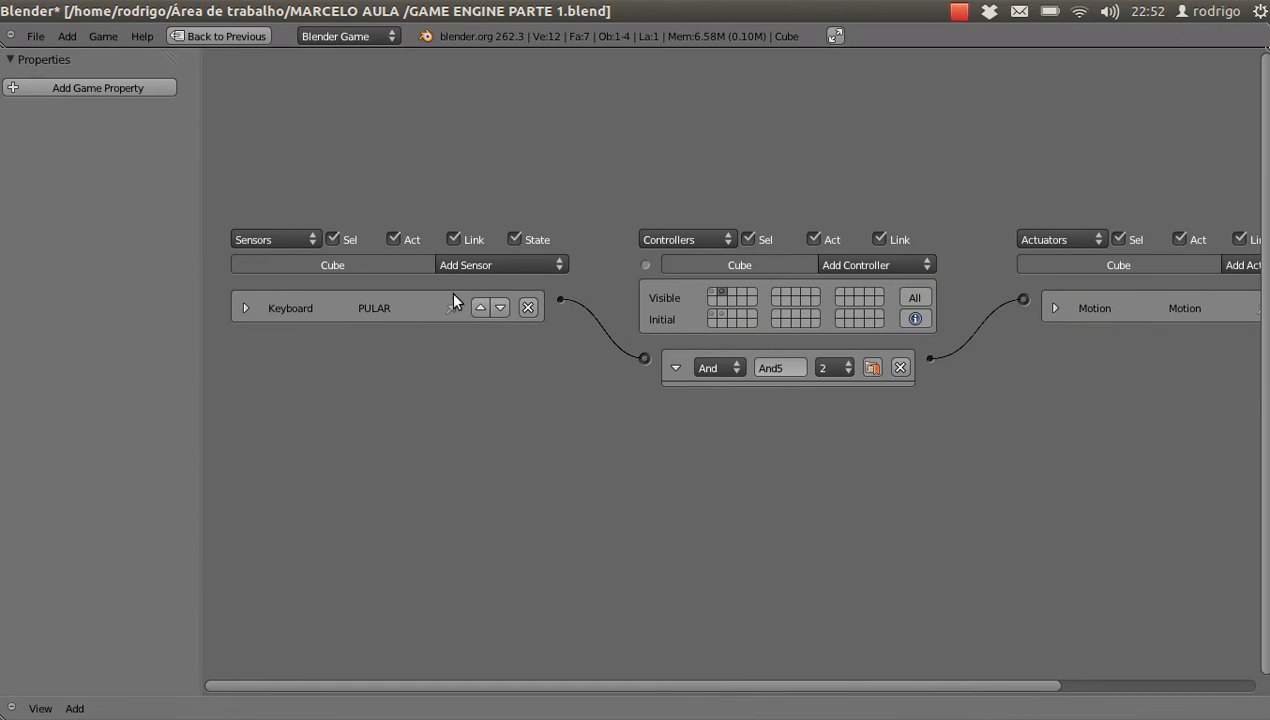
- Add a Keyboard sensor to the second state, assign Spacebar as its key, and collapse it
{"action": "left_click", "coordinate": [495, 266]}
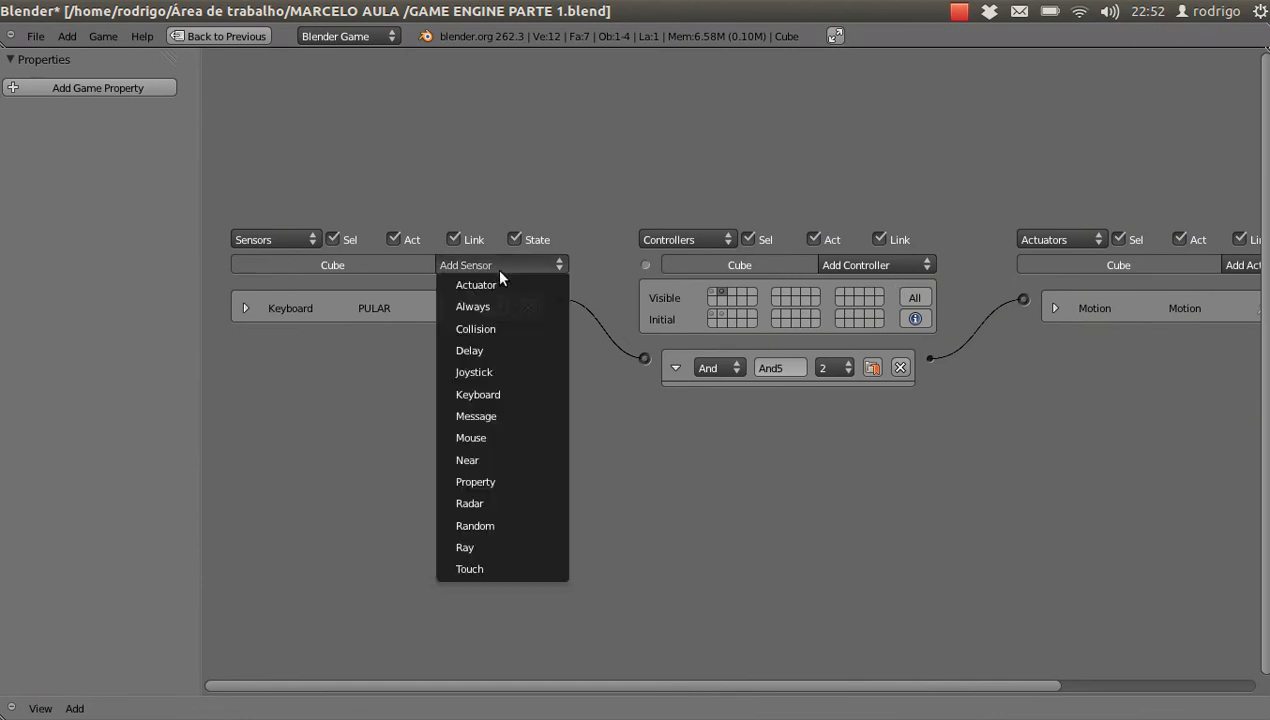
{"action": "left_click", "coordinate": [490, 394]}
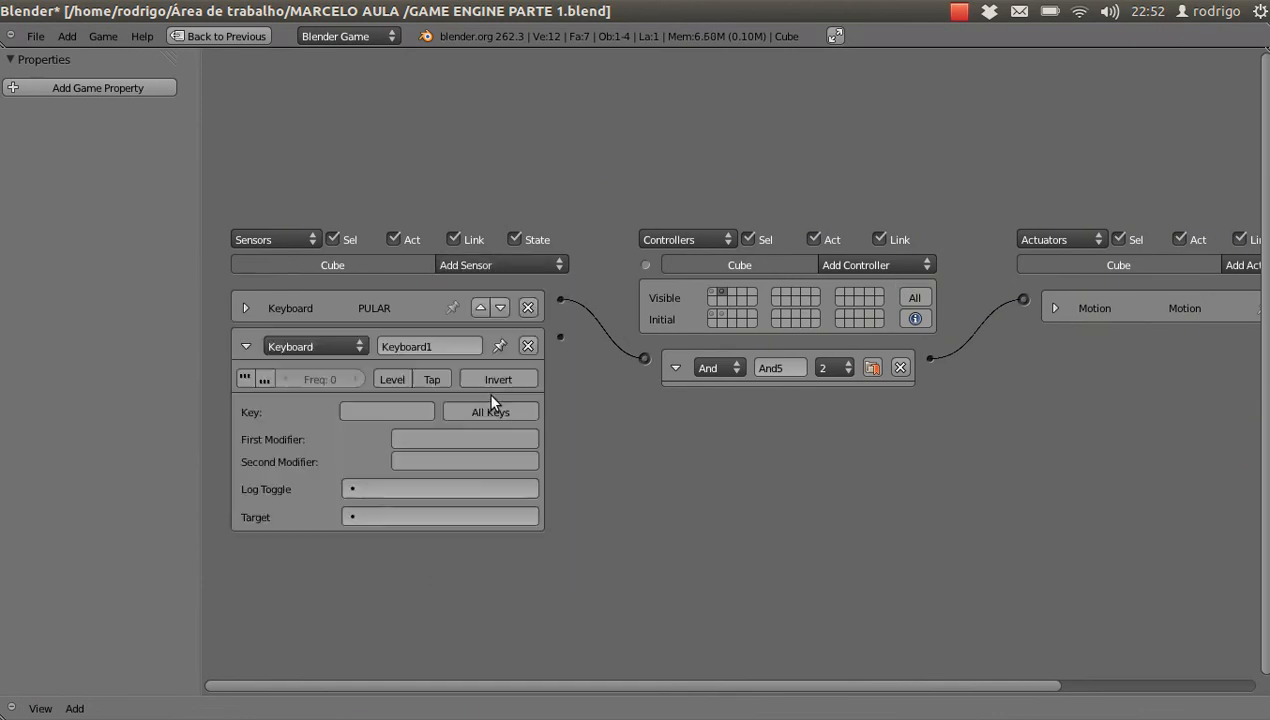
{"action": "left_click", "coordinate": [405, 412]}
{"action": "key", "text": "space"}
{"action": "left_click", "coordinate": [244, 346]}
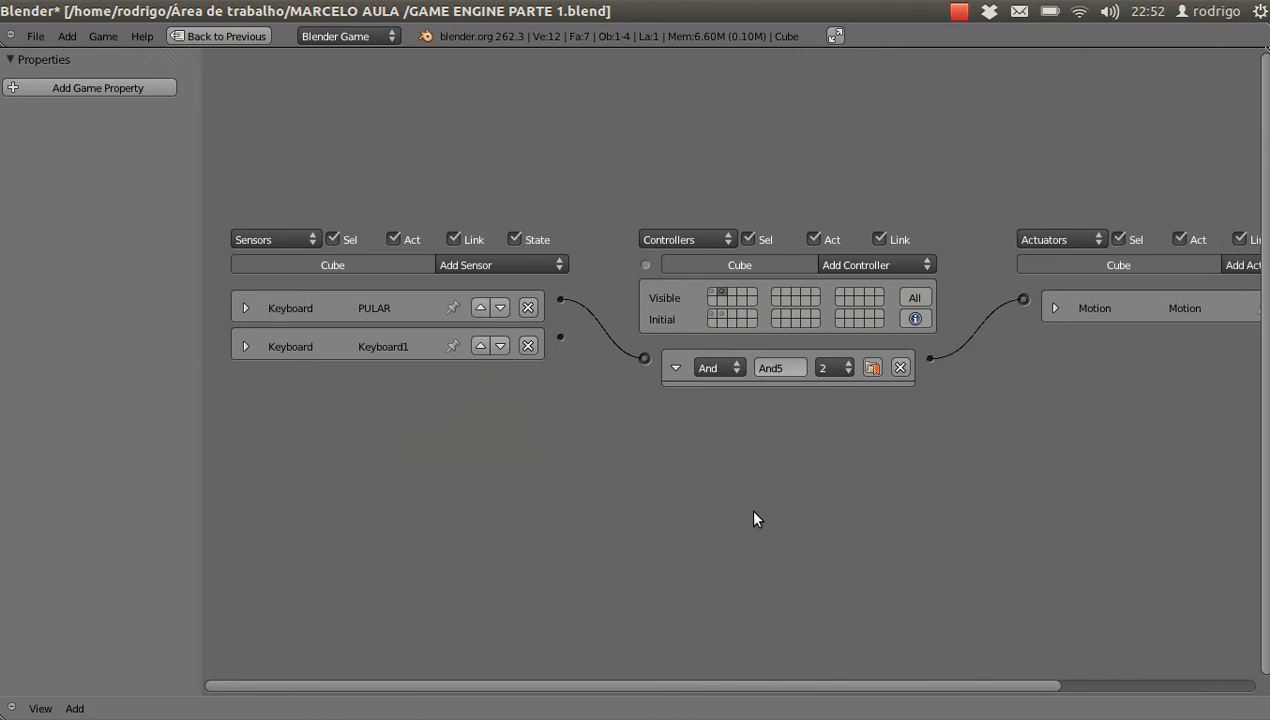
- Add a second And controller in state 2 and connect the Spacebar sensor to it
{"action": "left_click", "coordinate": [895, 262]}
{"action": "left_click", "coordinate": [880, 283]}
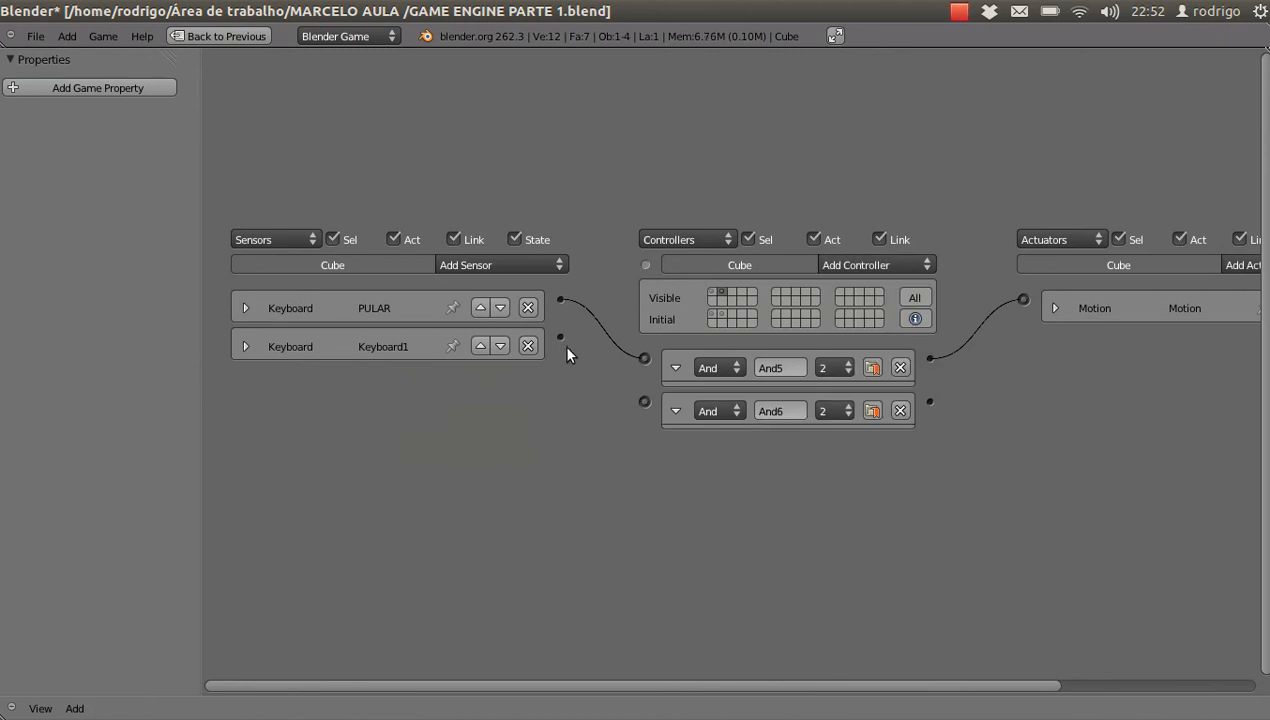
{"action": "left_click_drag", "start_coordinate": [564, 337], "coordinate": [644, 400]}
{"action": "key", "text": "Home"}
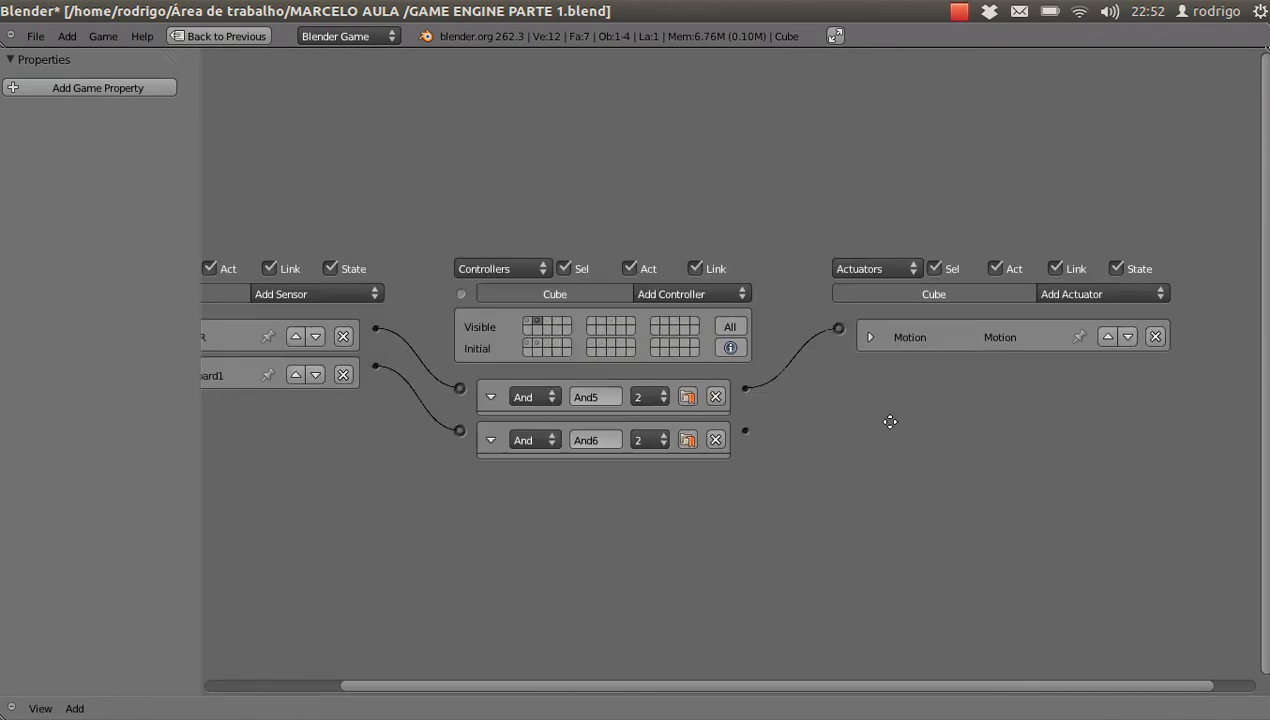
- Add a State actuator linked to the new And controller and make it set the first state
{"action": "left_click", "coordinate": [1040, 292]}
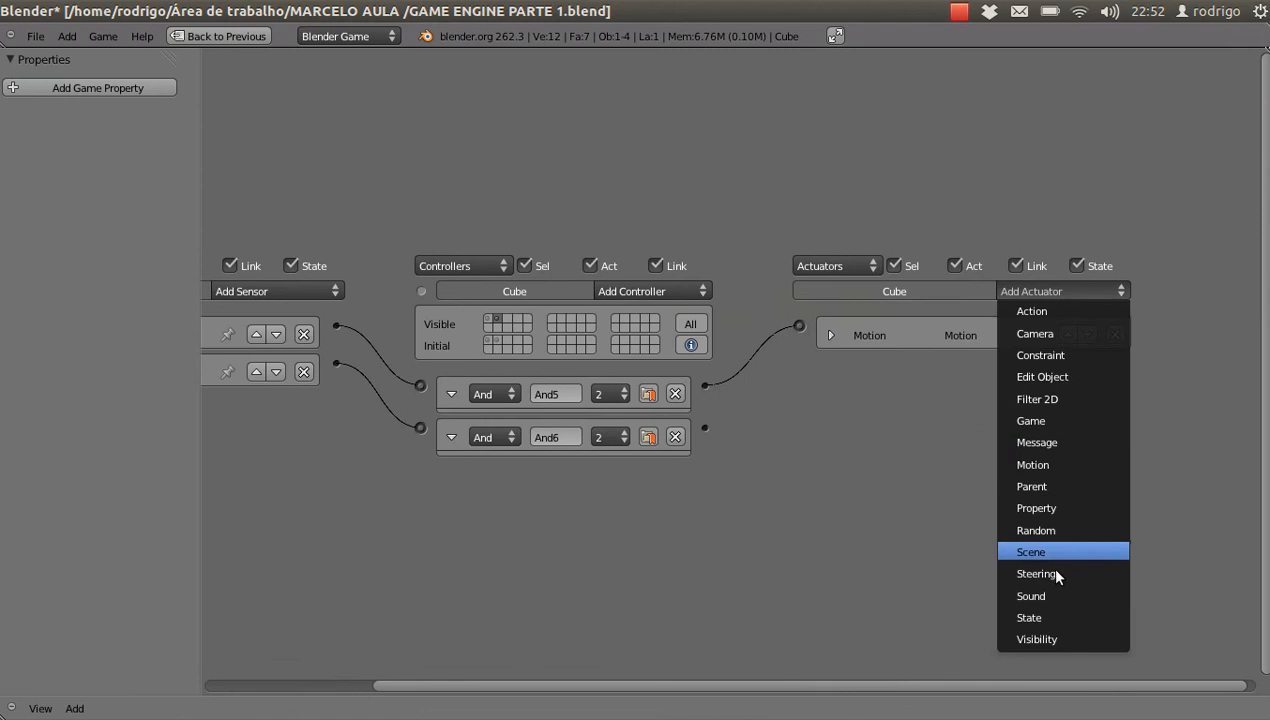
{"action": "left_click", "coordinate": [1051, 621]}
{"action": "left_click_drag", "start_coordinate": [799, 364], "coordinate": [711, 433]}
{"action": "scroll", "coordinate": [935, 418], "scroll_direction": "up", "scroll_amount": 2}
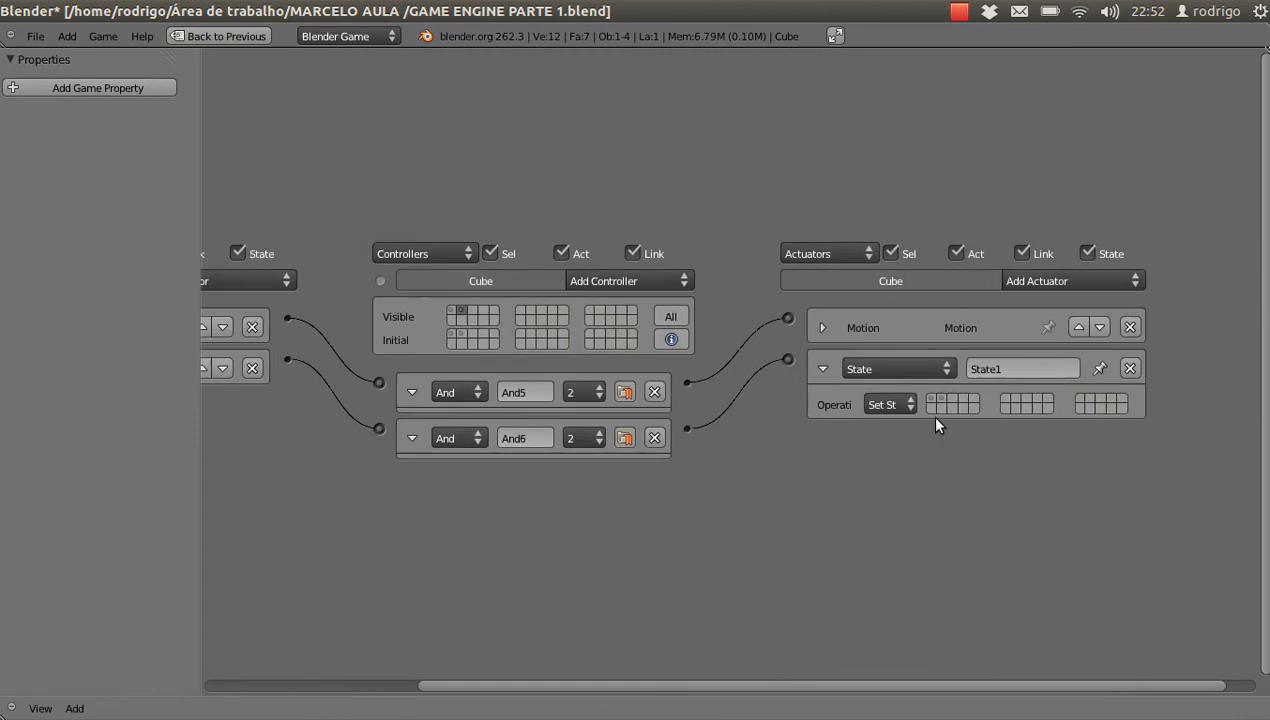
{"action": "middle_click_drag", "start_coordinate": [952, 416], "coordinate": [903, 402]}
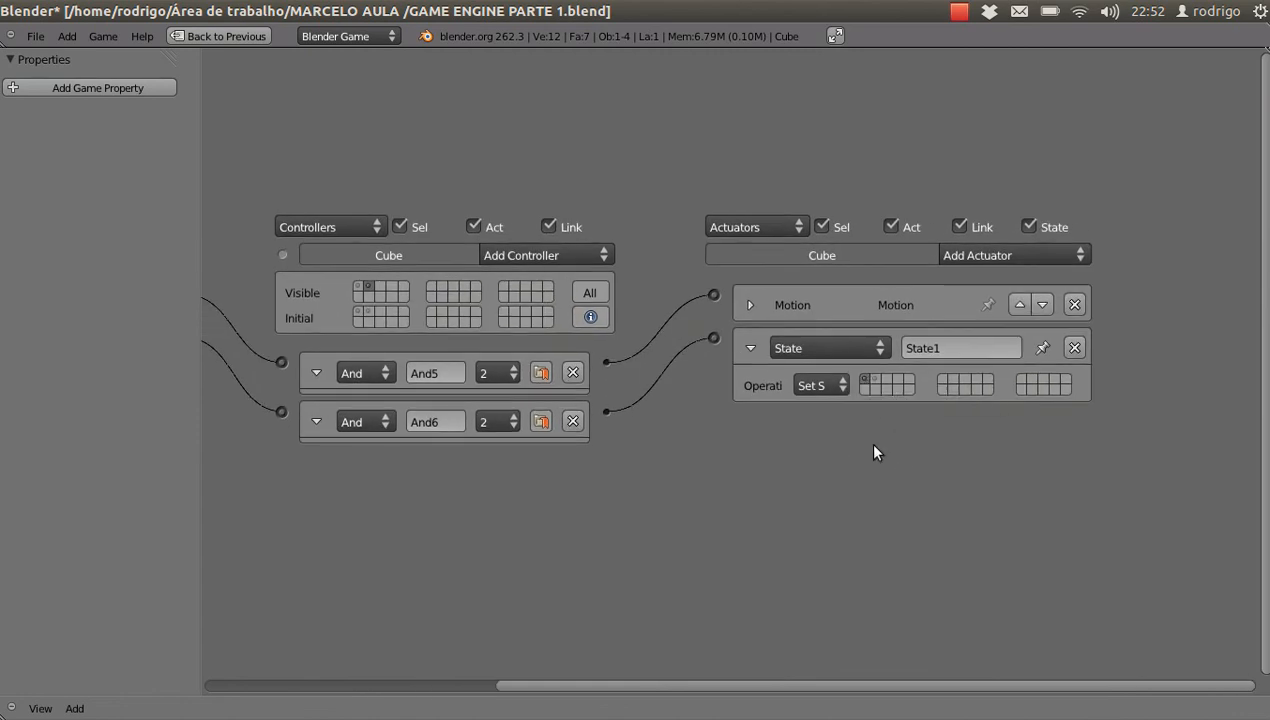
- Review the Spacebar sensor and State actuator settings of the second state and display the cube's first state
{"action": "scroll", "coordinate": [436, 355], "scroll_direction": "down", "scroll_amount": 4}
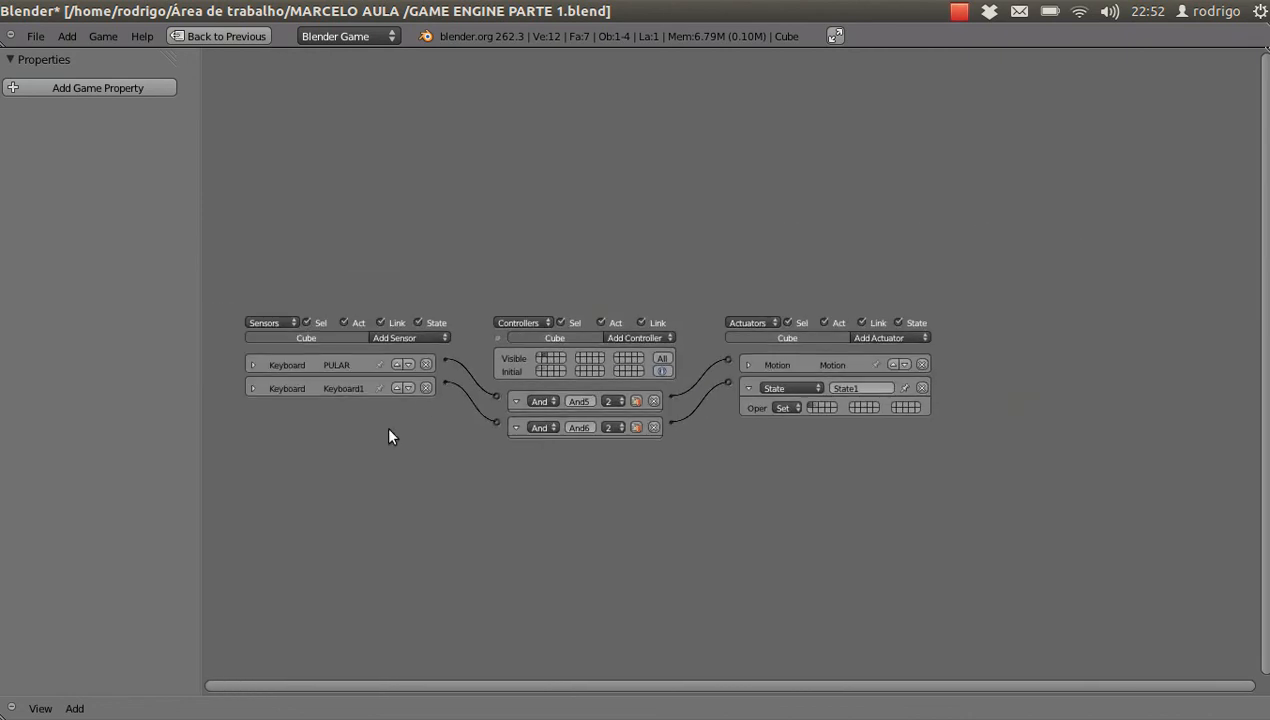
{"action": "left_click", "coordinate": [251, 389]}
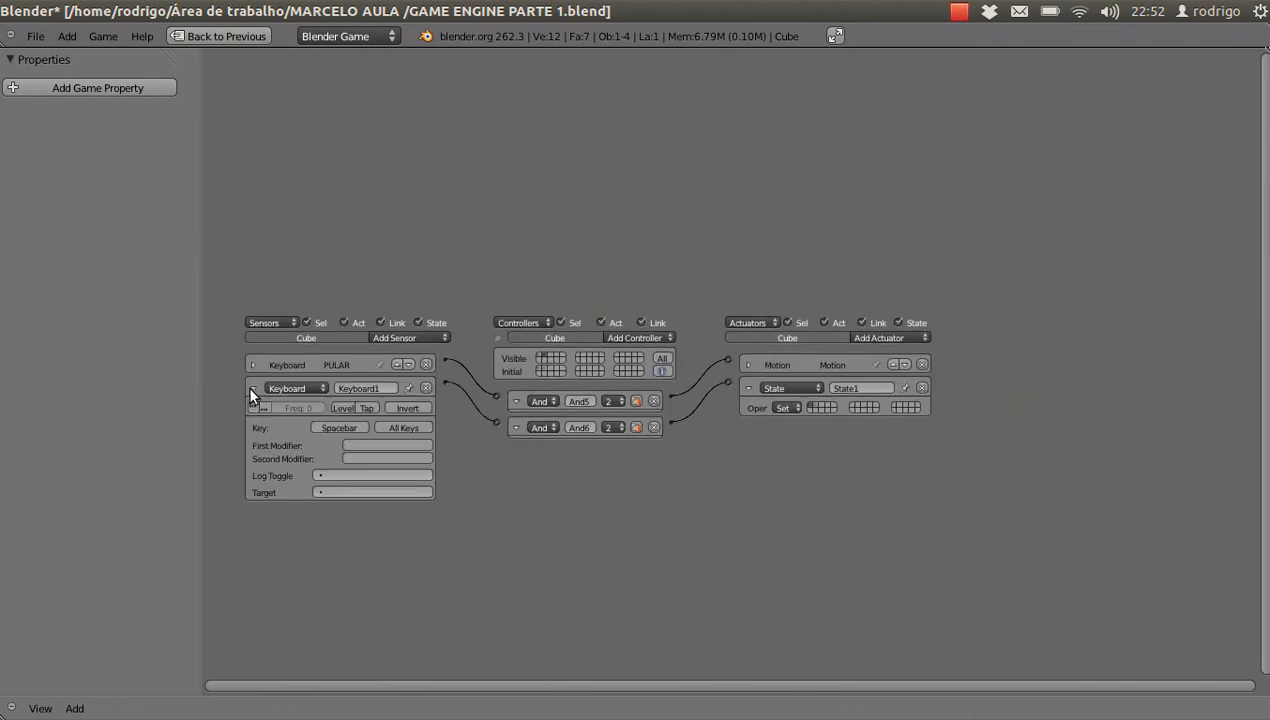
{"action": "scroll", "coordinate": [331, 447], "scroll_direction": "up", "scroll_amount": 3}
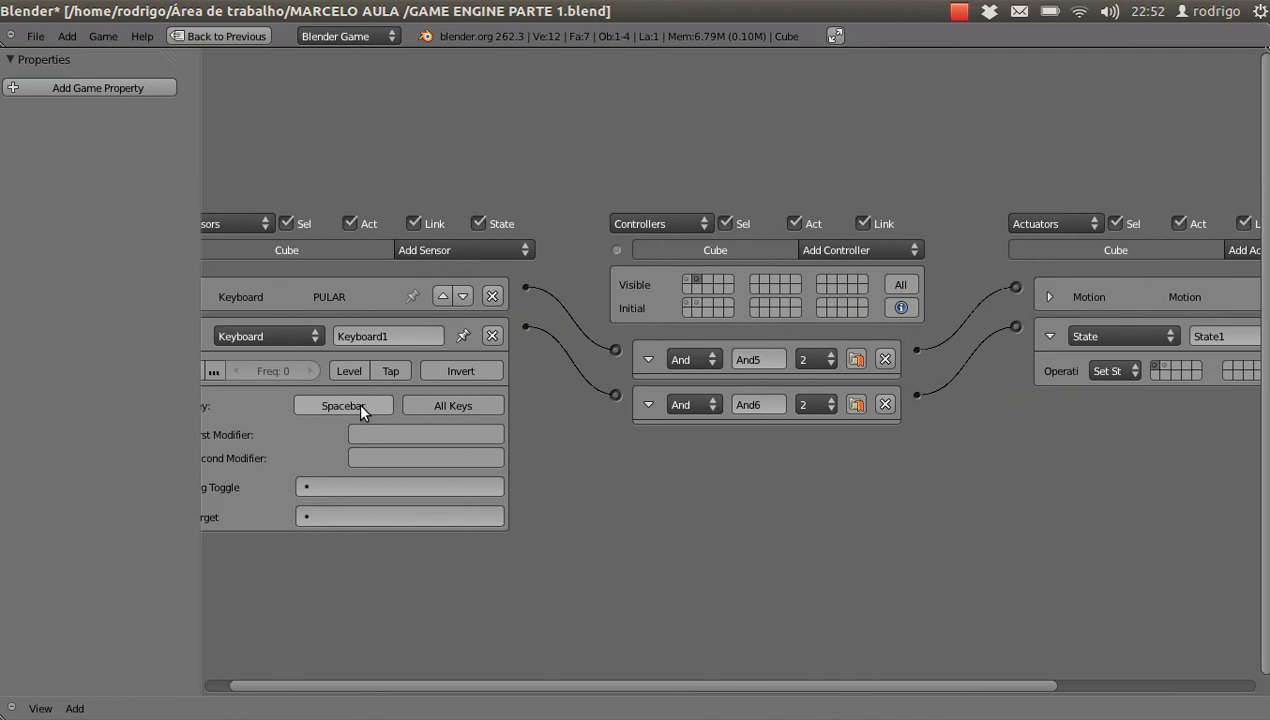
{"action": "scroll", "coordinate": [357, 402], "scroll_direction": "down", "scroll_amount": 2}
{"action": "scroll", "coordinate": [919, 380], "scroll_direction": "up", "scroll_amount": 3}
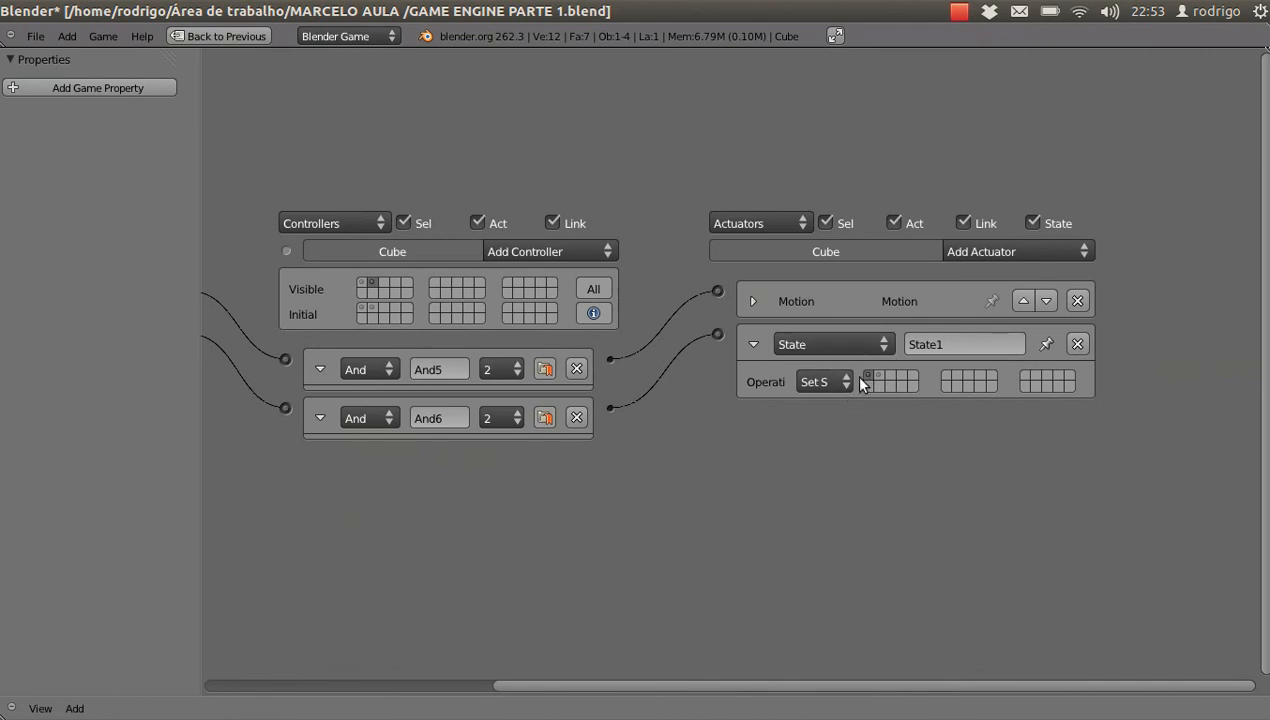
{"action": "middle_click_drag", "start_coordinate": [880, 382], "coordinate": [804, 373]}
{"action": "scroll", "coordinate": [793, 373], "scroll_direction": "down", "scroll_amount": 3}
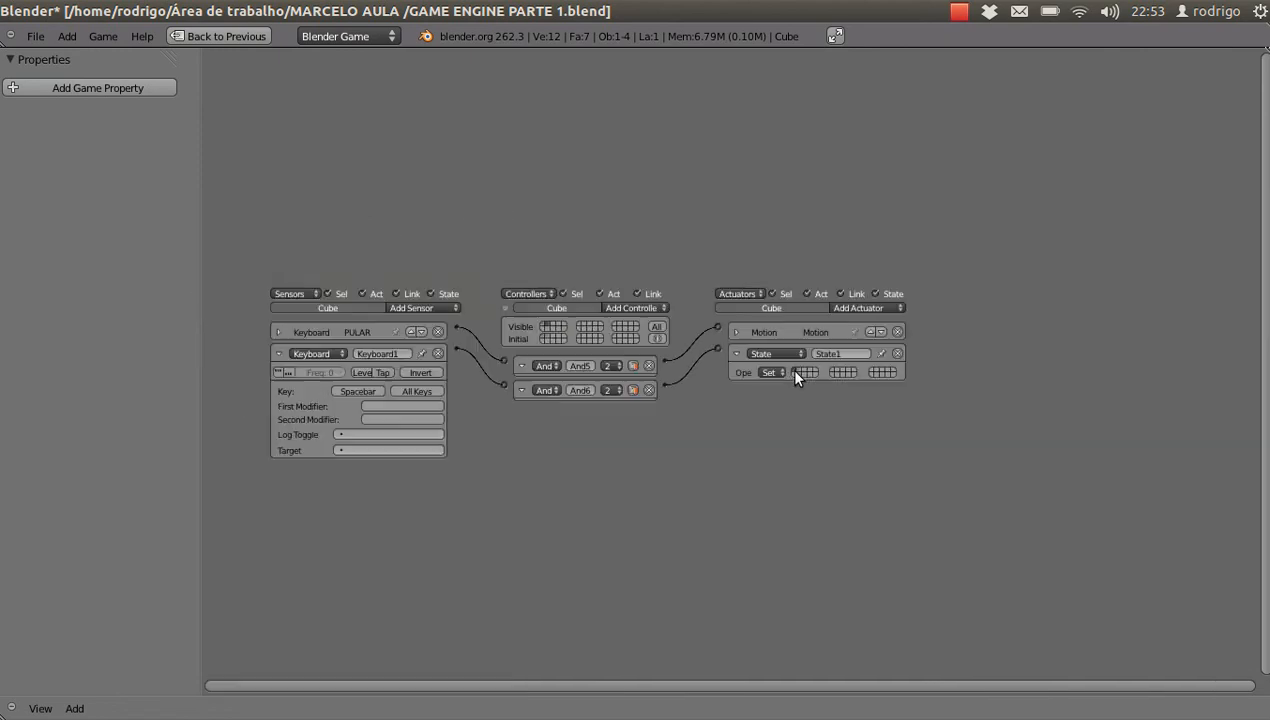
{"action": "scroll", "coordinate": [536, 328], "scroll_direction": "up", "scroll_amount": 1}
{"action": "left_click", "coordinate": [545, 326]}
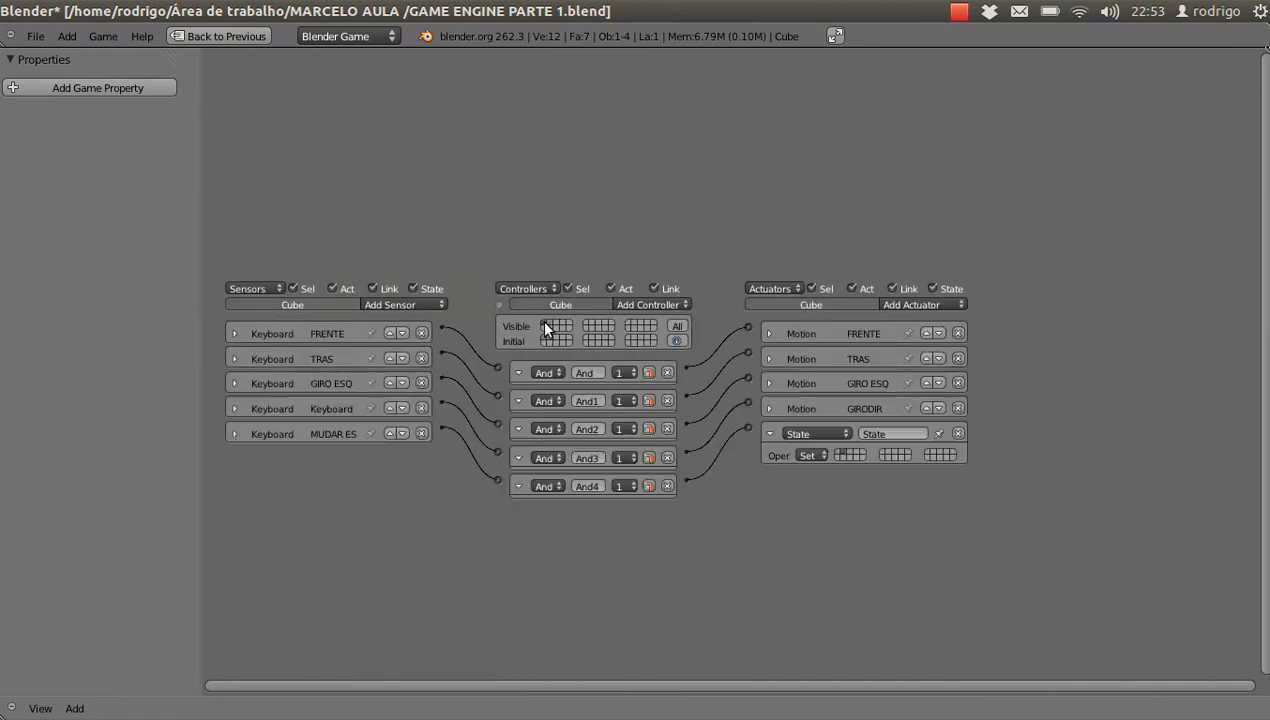
- Review the state-changing Keyboard sensor, the State actuator and the visible-state setting in the cube's first state
{"action": "left_click", "coordinate": [235, 433]}
{"action": "left_click", "coordinate": [233, 434]}
{"action": "scroll", "coordinate": [844, 444], "scroll_direction": "up", "scroll_amount": 5}
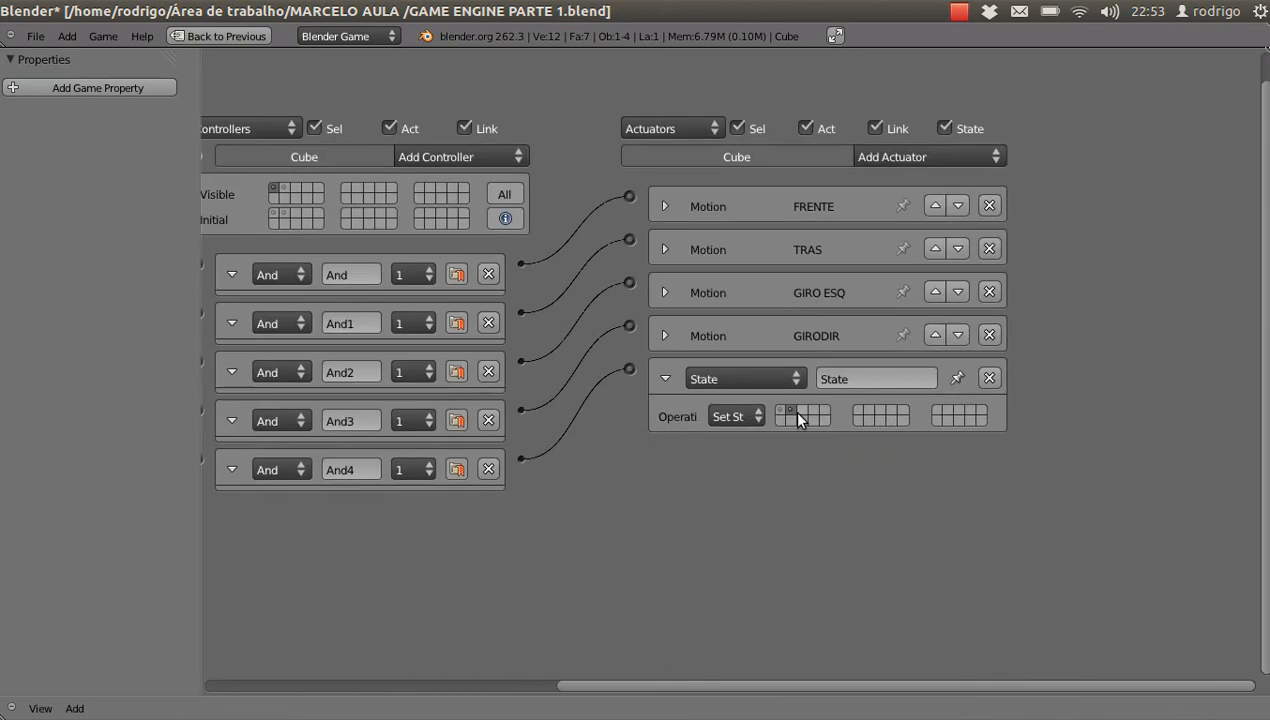
{"action": "scroll", "coordinate": [791, 409], "scroll_direction": "down", "scroll_amount": 2}
{"action": "scroll", "coordinate": [491, 279], "scroll_direction": "up", "scroll_amount": 2}
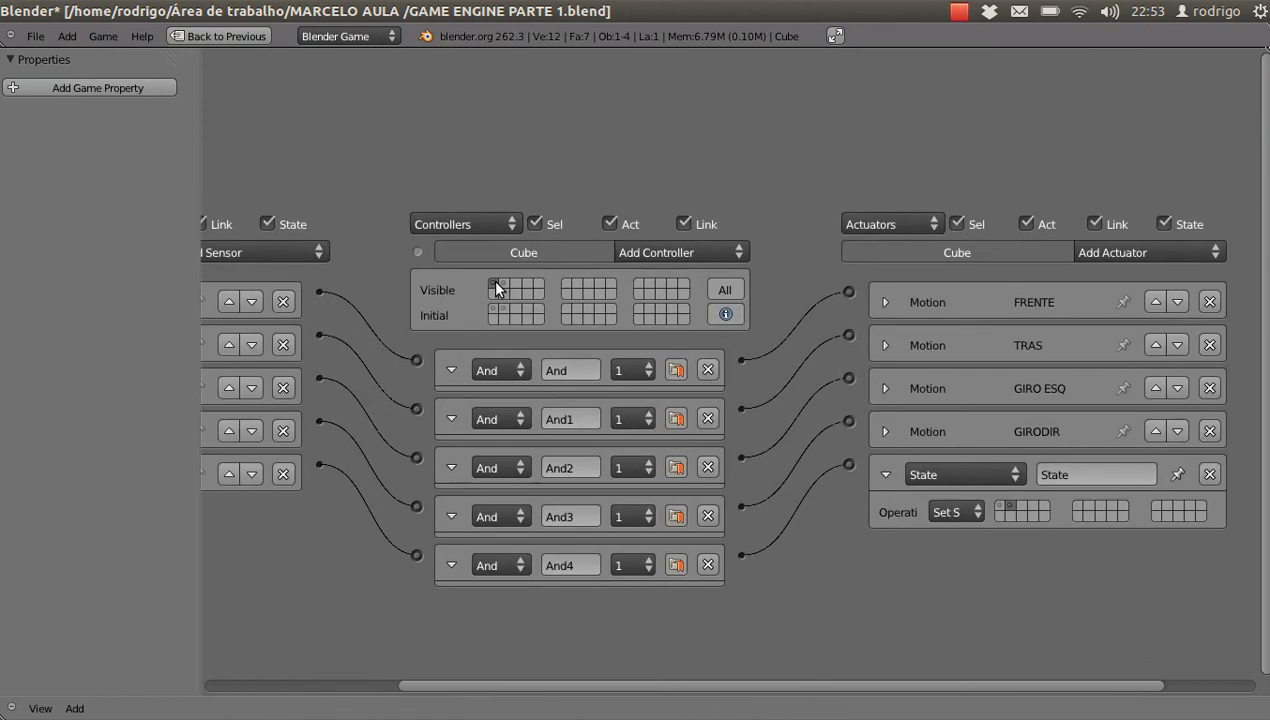
{"action": "scroll", "coordinate": [491, 279], "scroll_direction": "down", "scroll_amount": 2}
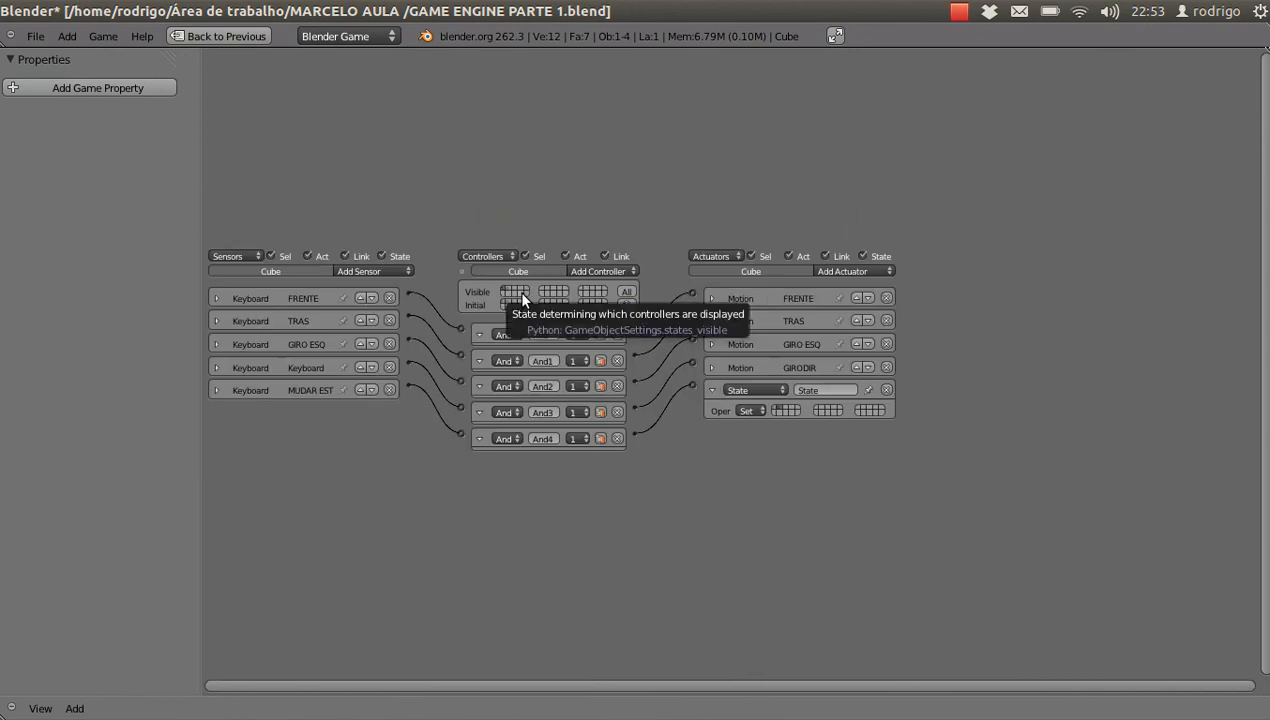
- Maximize the 3D camera view, start the game, and test moving the cube forward and backward in the movement state
{"action": "key", "text": "ctrl+Up"}
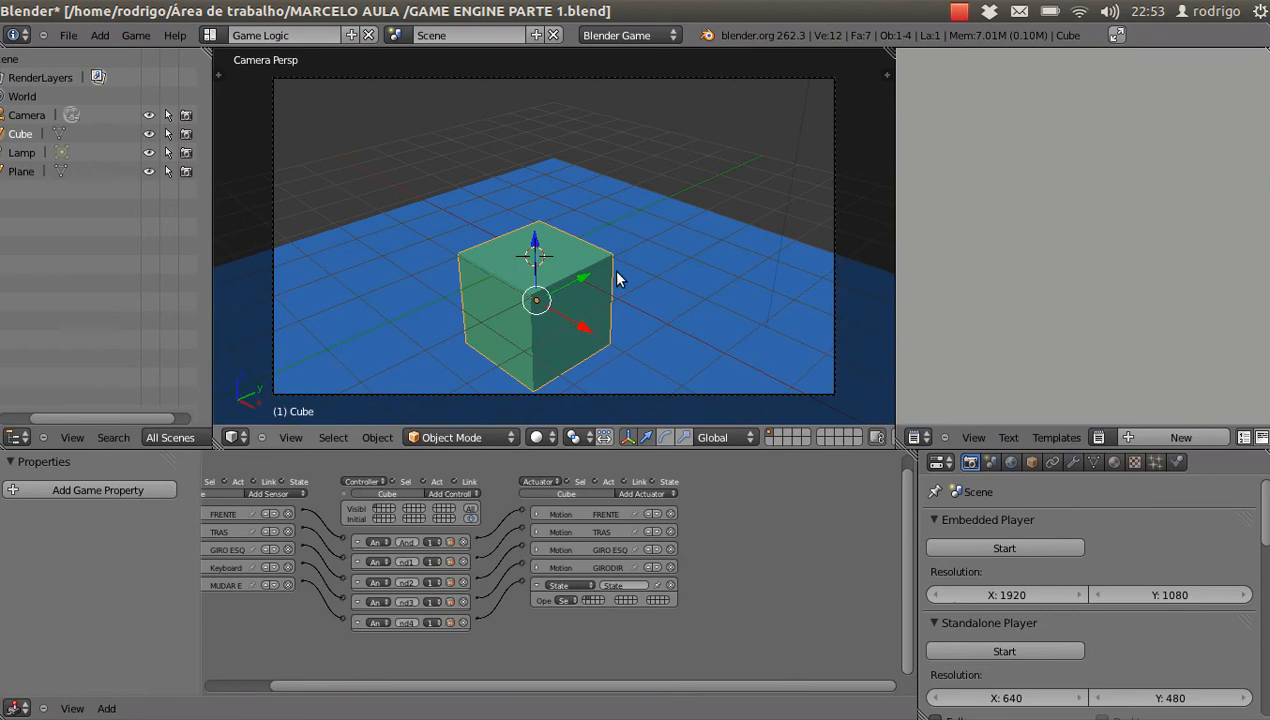
{"action": "key", "text": "ctrl+Up"}
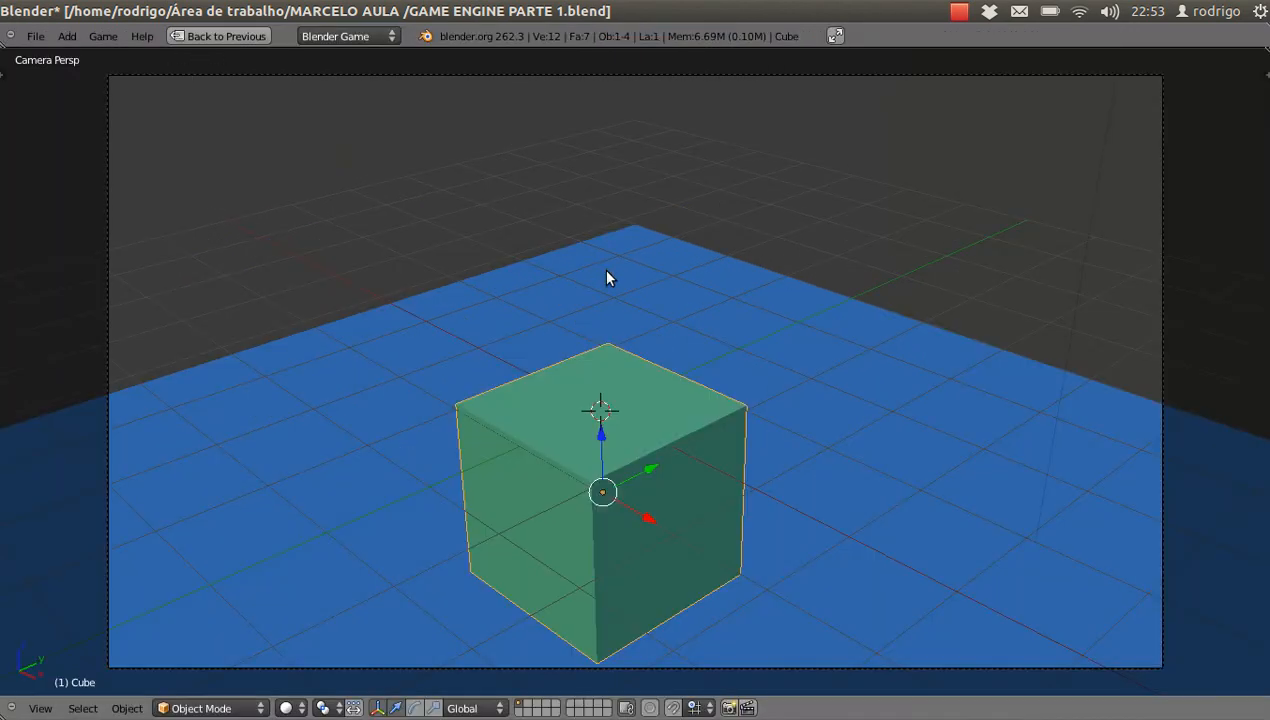
{"action": "key", "text": "p"}
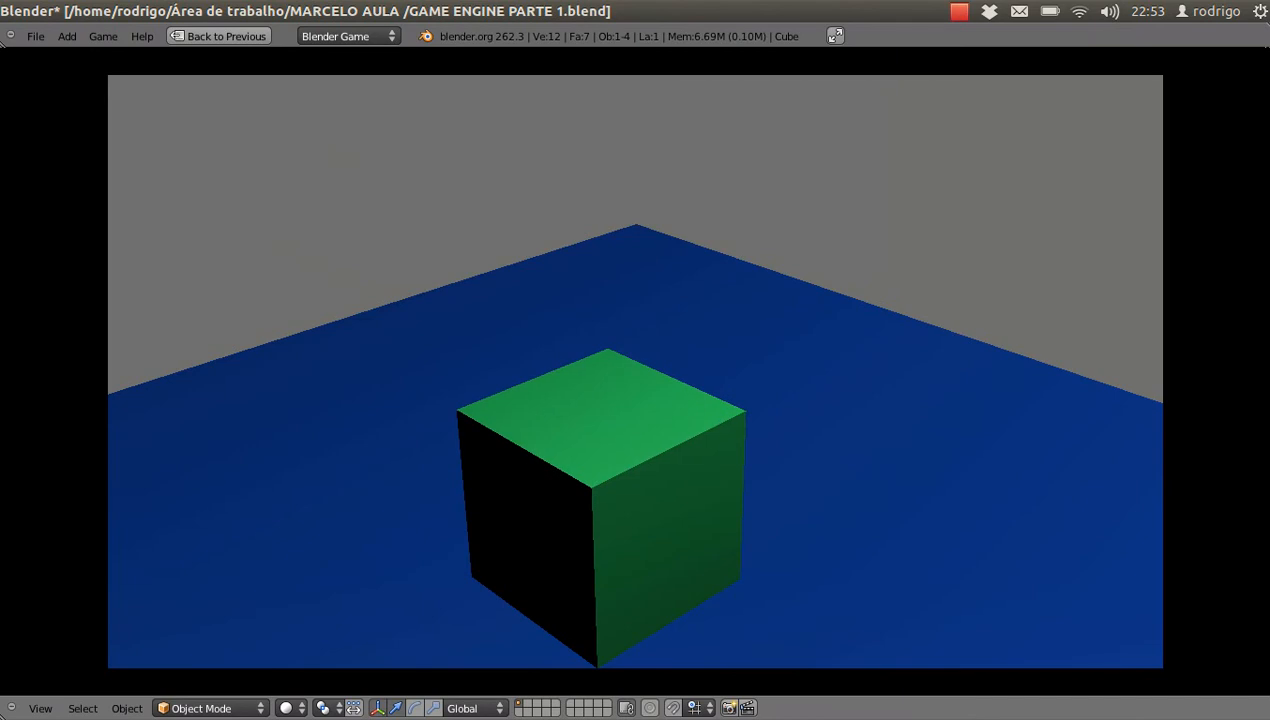
{"action": "key", "text": "Up"}
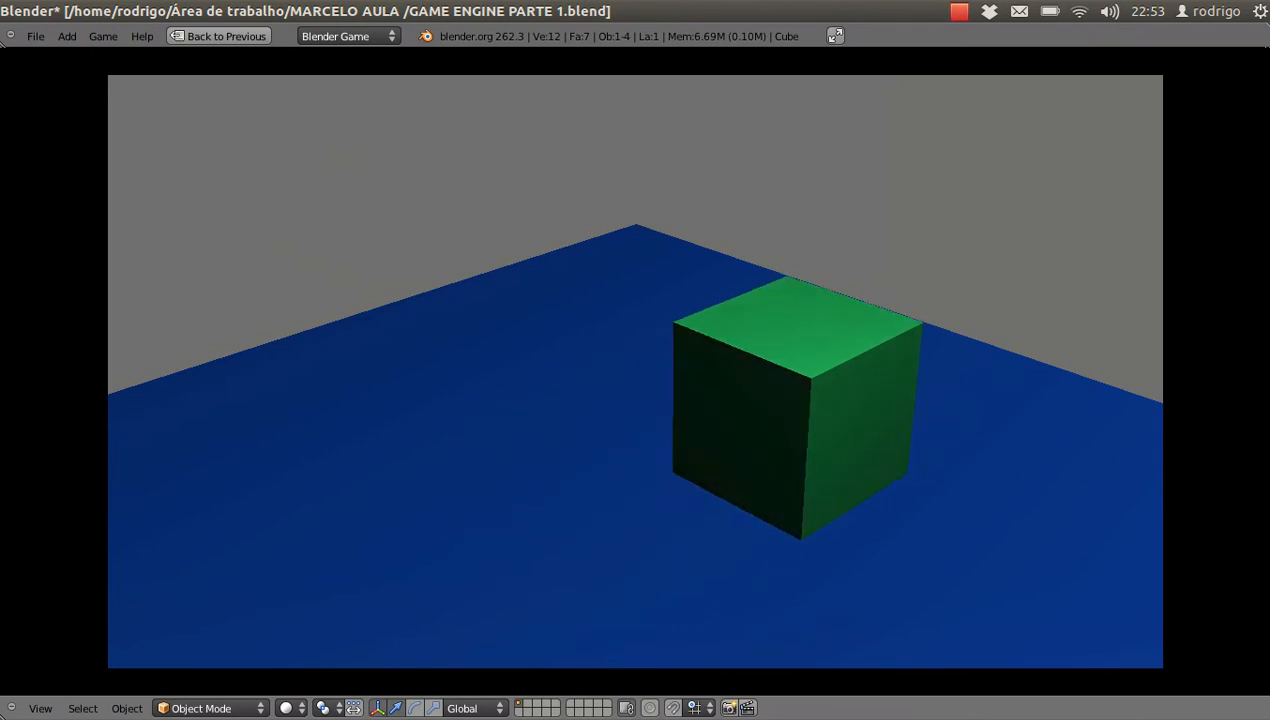
{"action": "key", "text": "Down"}
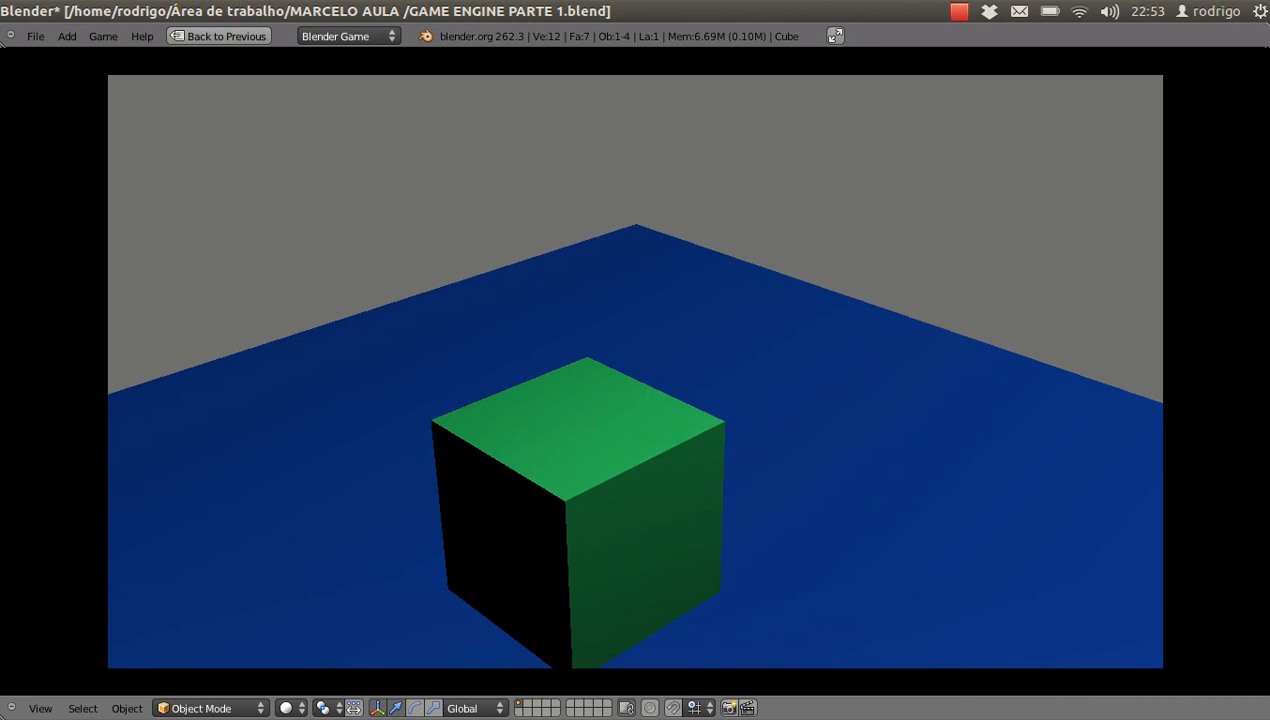
- Test the jumping state in the running game by making the cube jump repeatedly
{"action": "key", "text": "Up"}
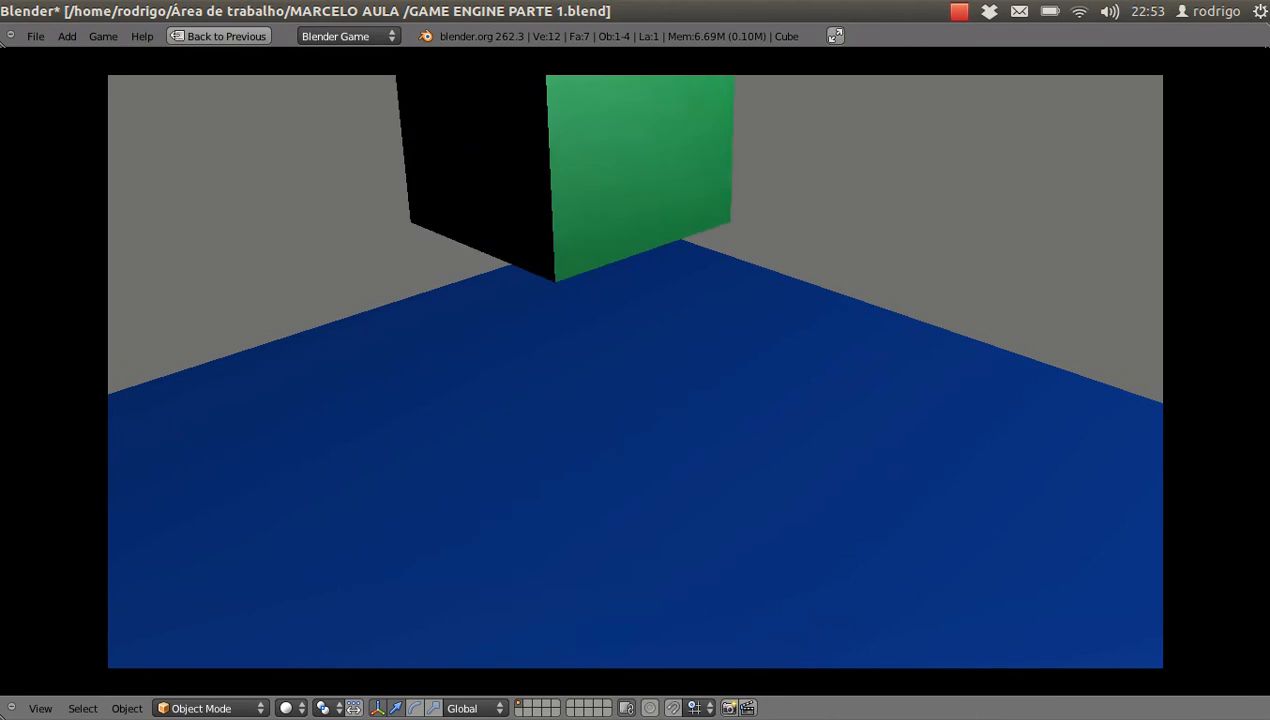
{"action": "key", "text": "Down"}
{"action": "key", "text": "Up"}
{"action": "key", "text": "Down"}
{"action": "key", "text": "Up"}
{"action": "key", "text": "Down"}
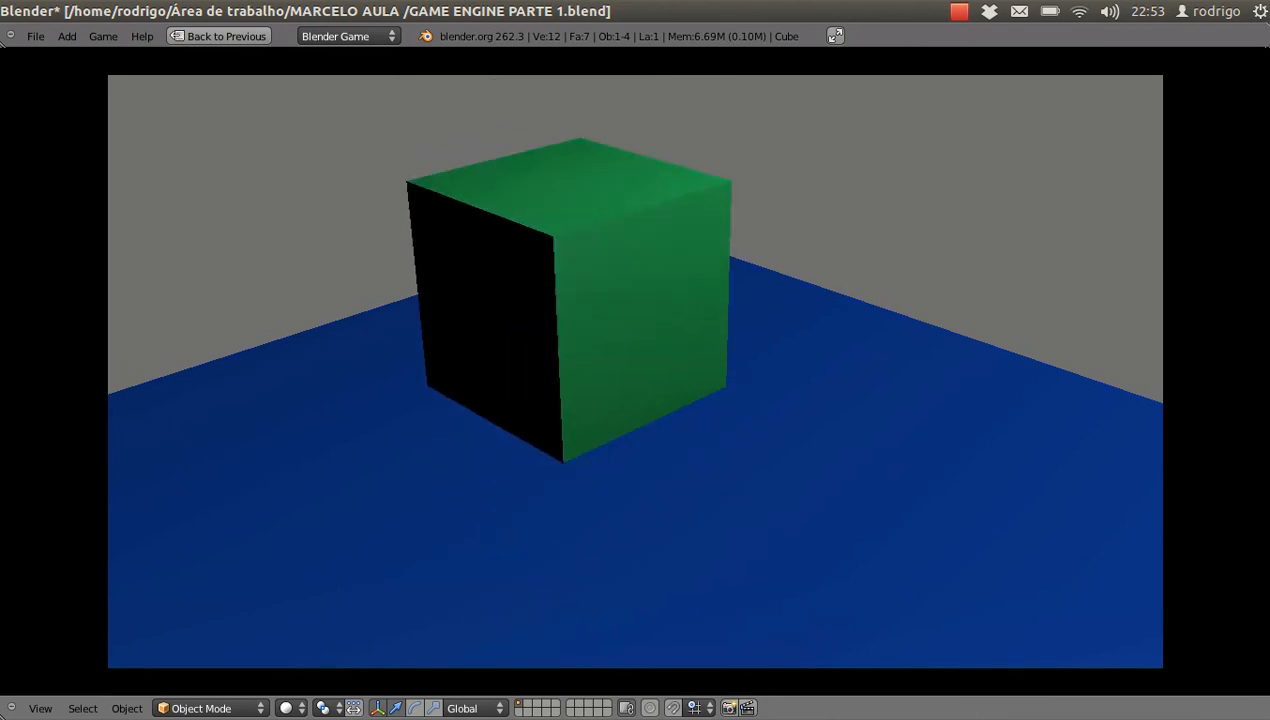
{"action": "key", "text": "Up"}
{"action": "key", "text": "Down"}
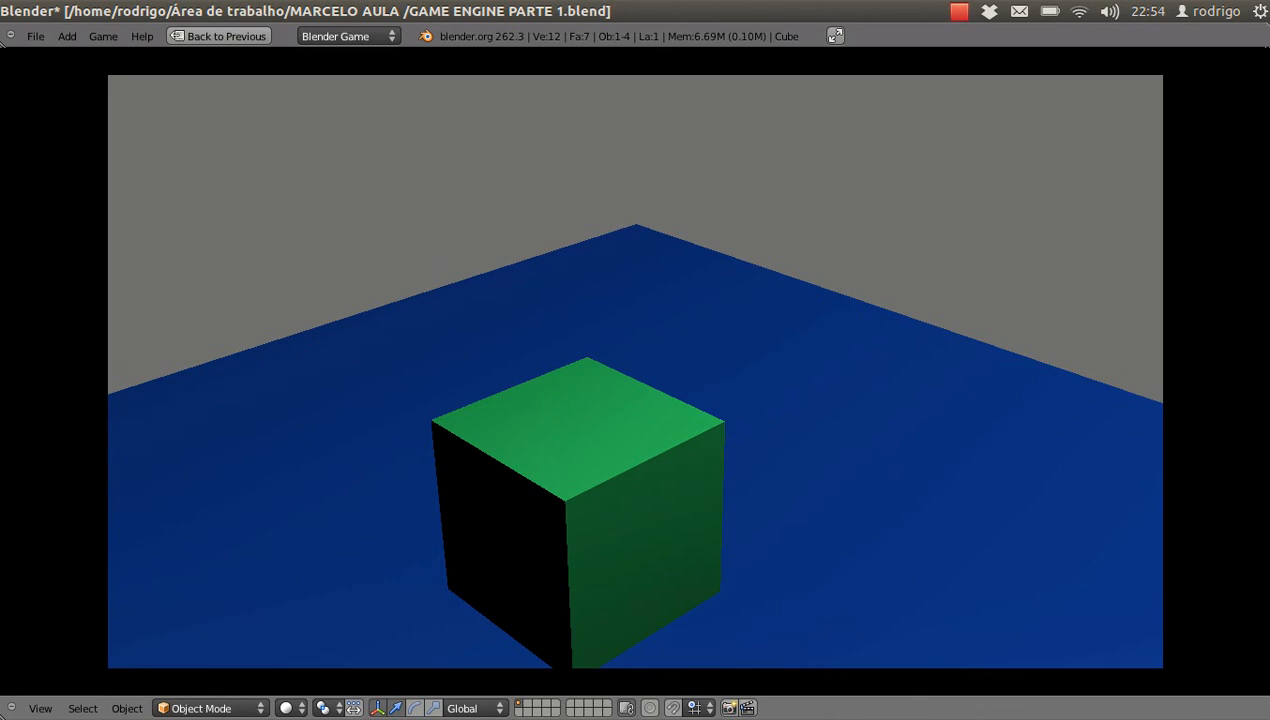
- Test the movement state again by moving and turning the cube beyond the plane's edge, and end the game
{"action": "key", "text": "Right"}
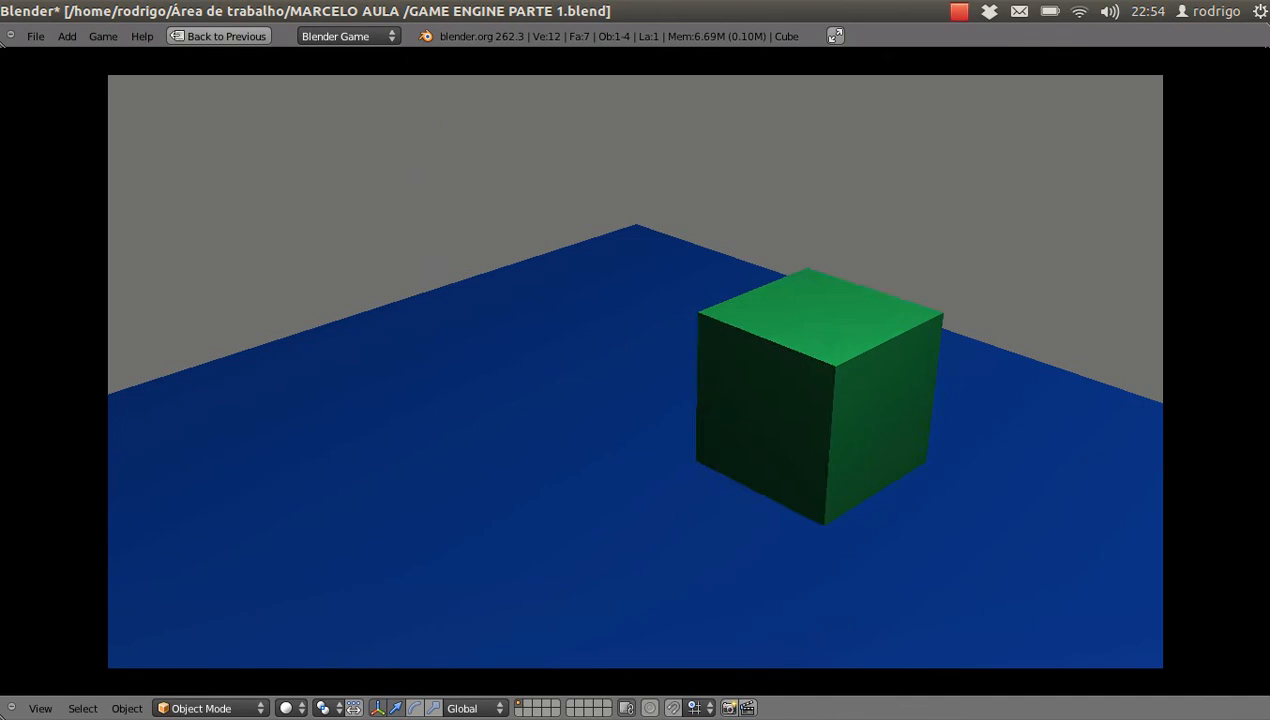
{"action": "key", "text": "Right"}
{"action": "key", "text": "Left"}
{"action": "key", "text": "Right"}
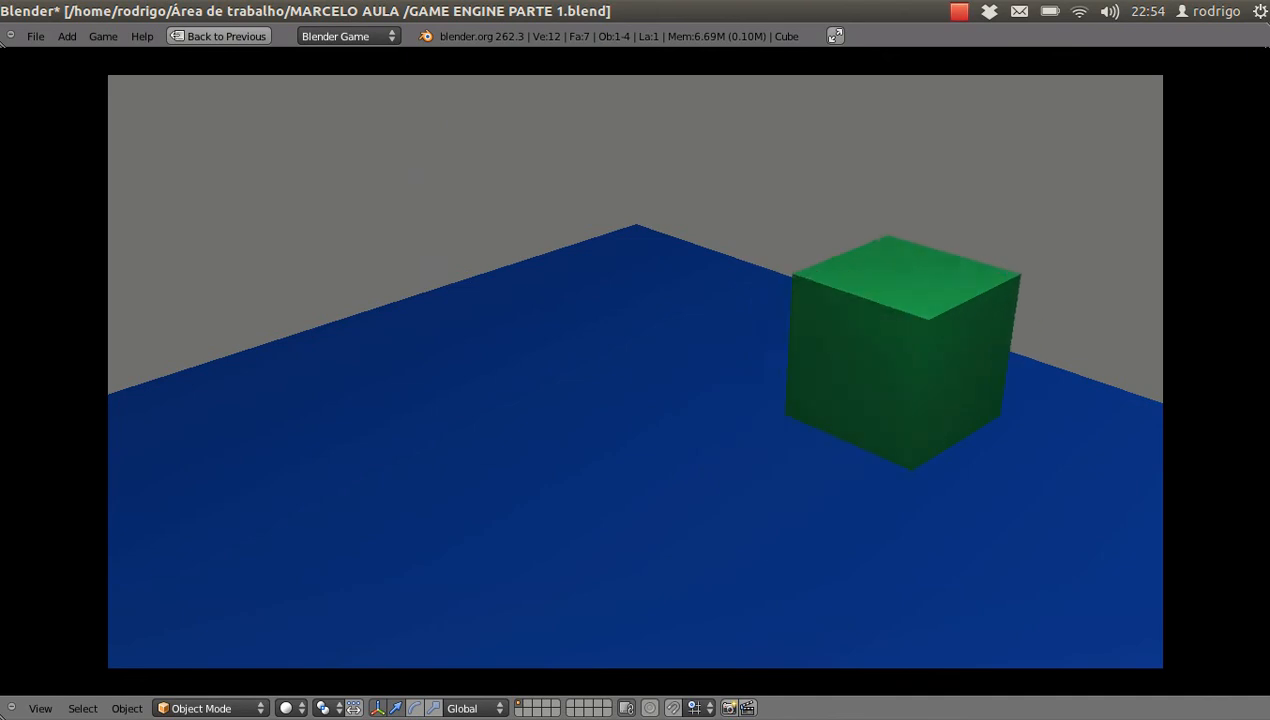
{"action": "key", "text": "Right"}
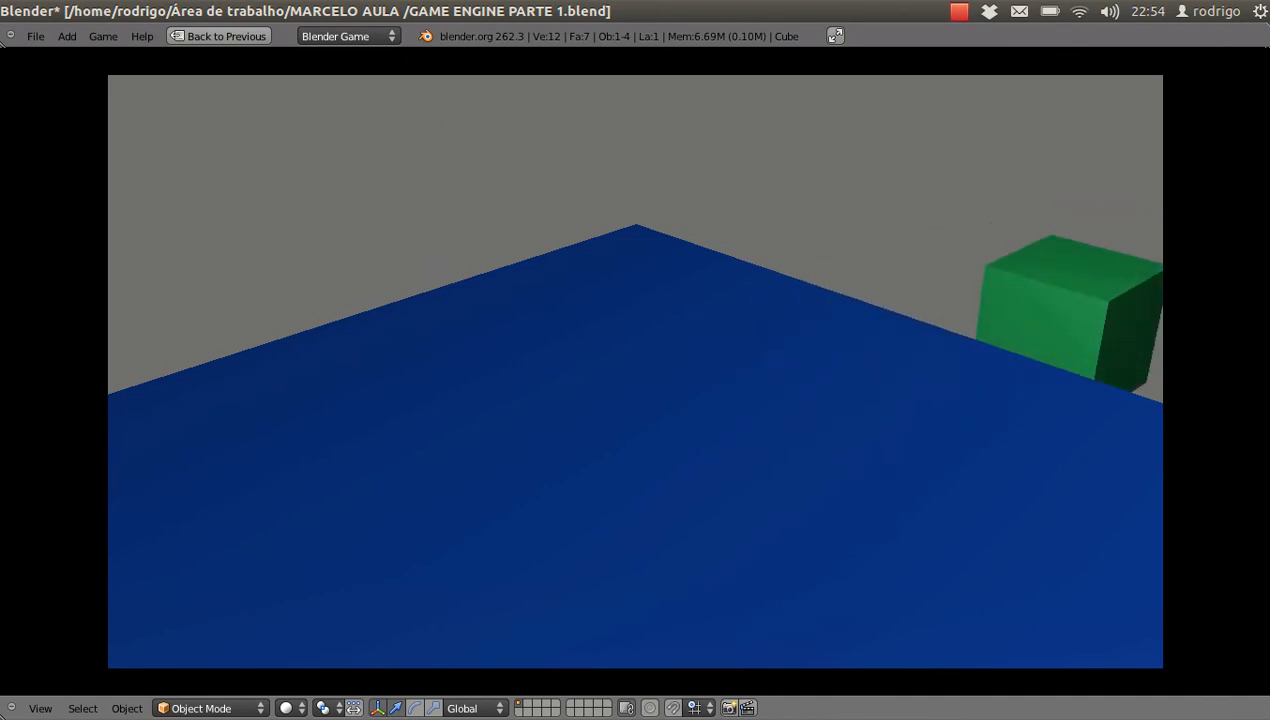
{"action": "key", "text": "Right"}
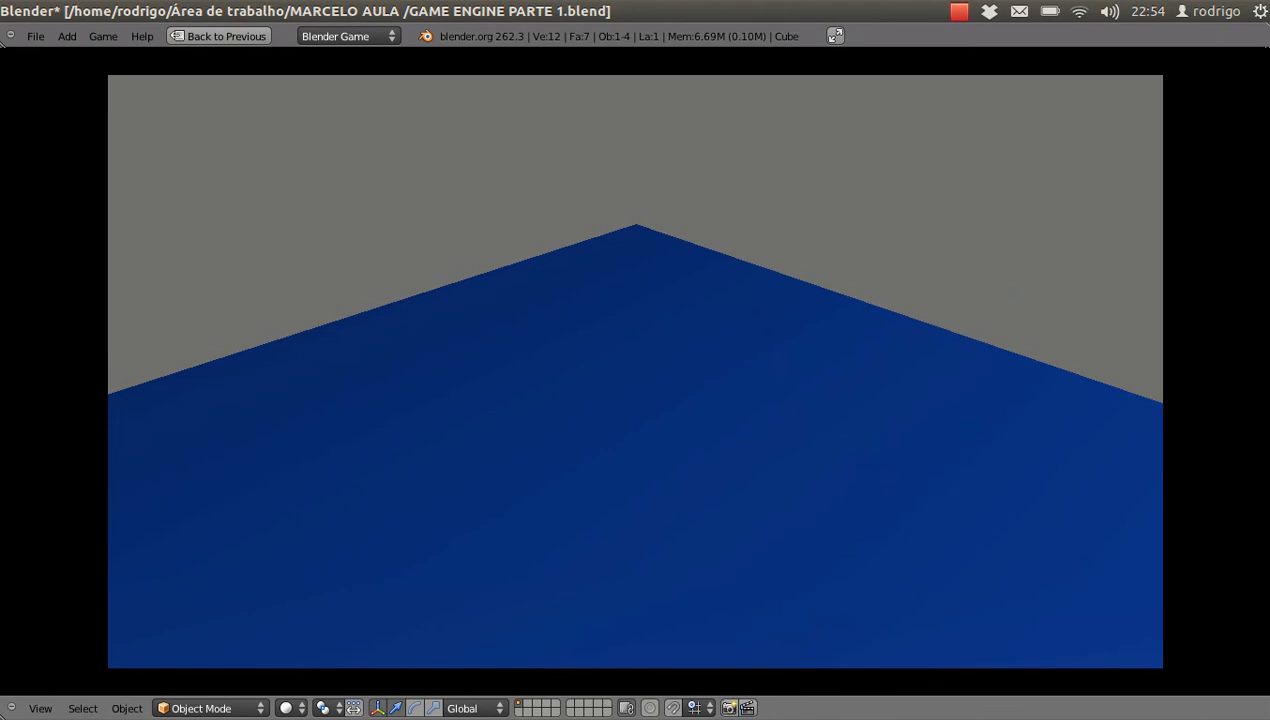
{"action": "key", "text": "Escape"}
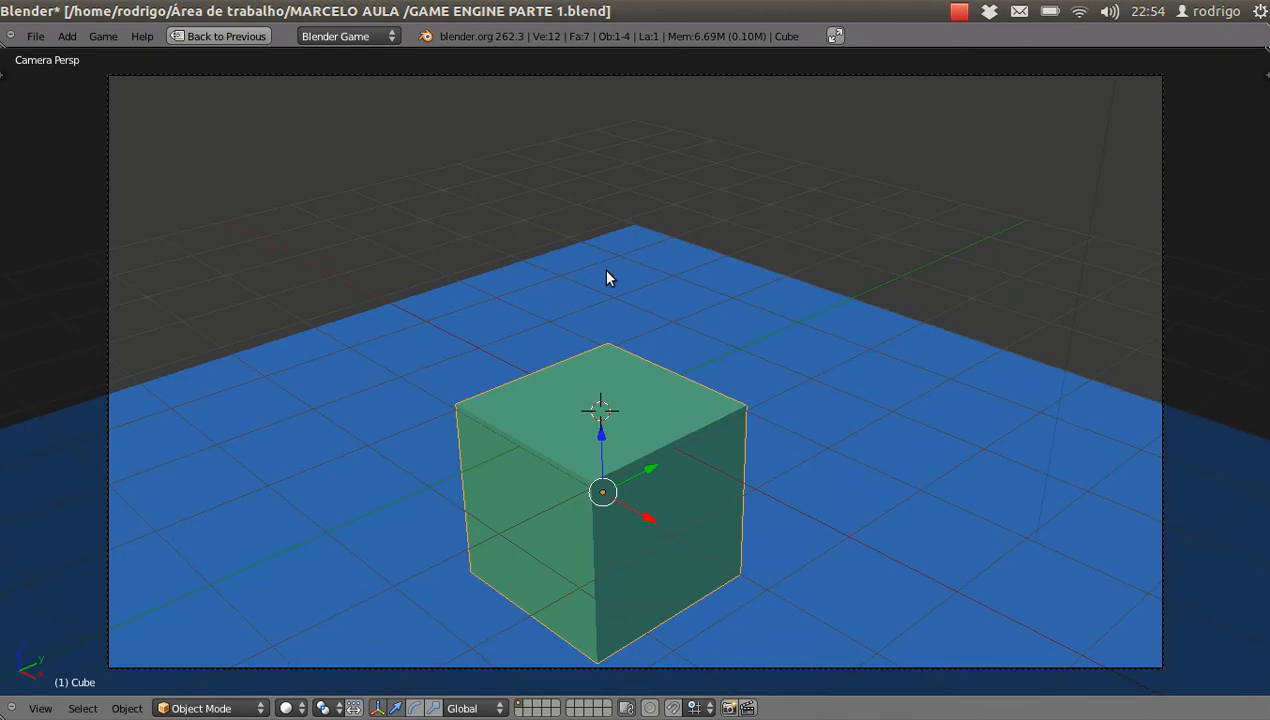